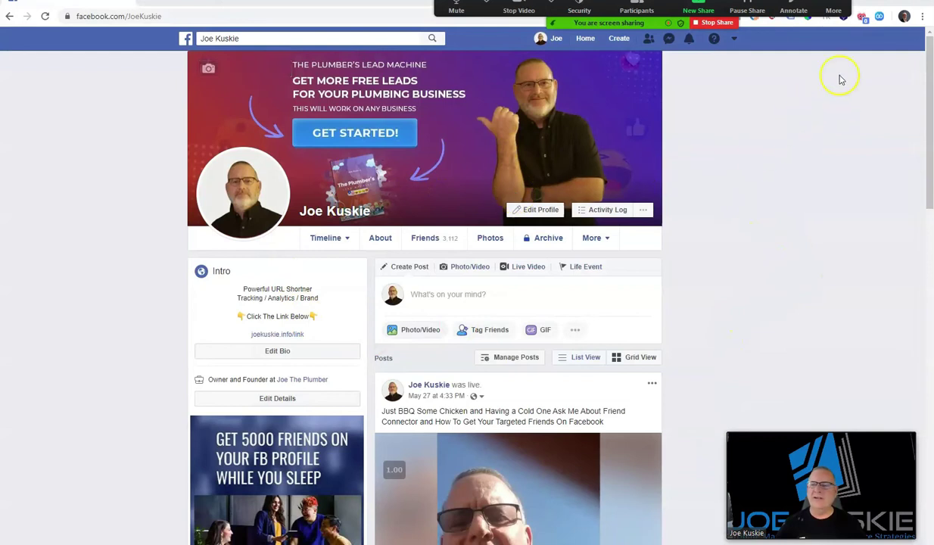
Log in to Friend Connector with the account e-mail and password
left_click(879, 17)
left_click(738, 177)
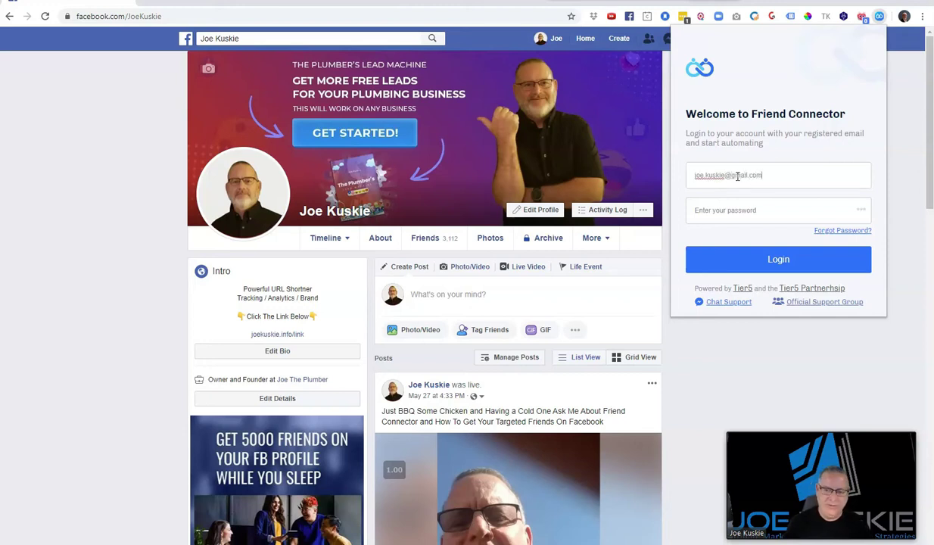
left_click(726, 209)
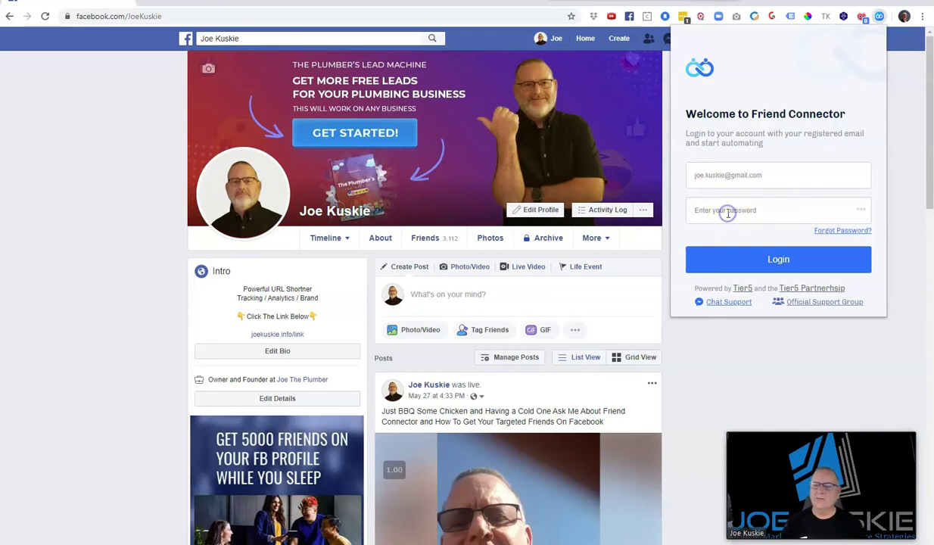
type("•")
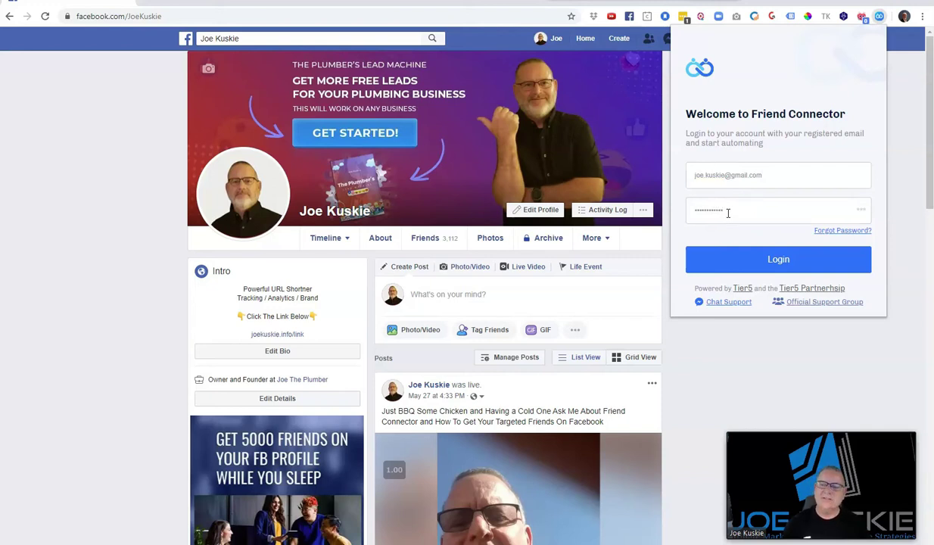
left_click(730, 262)
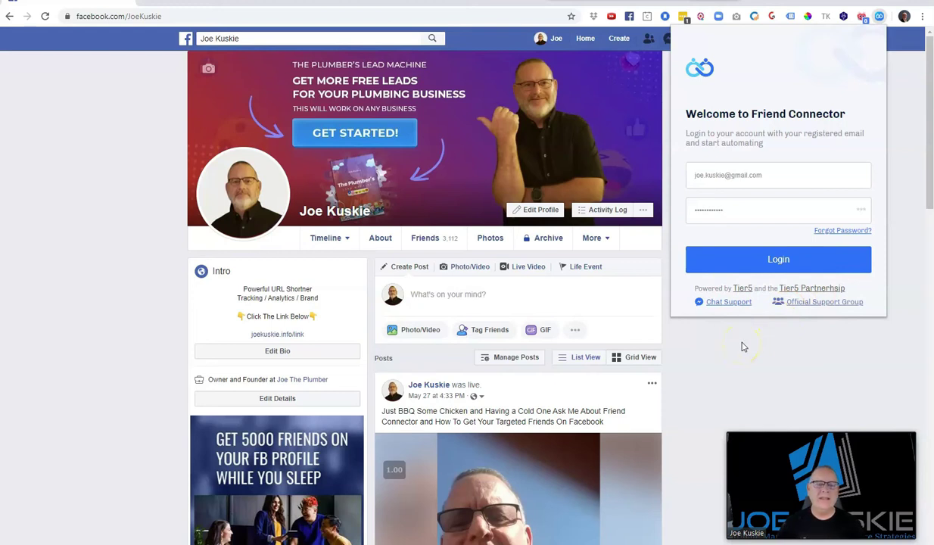
left_click(744, 260)
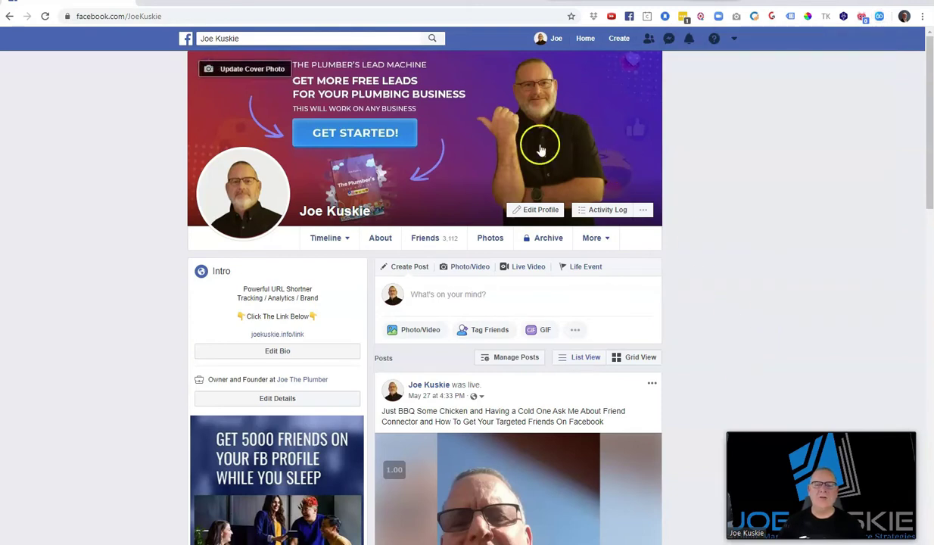
Go to the Facebook News Feed and bring up the Friend Connector panel
left_click(587, 38)
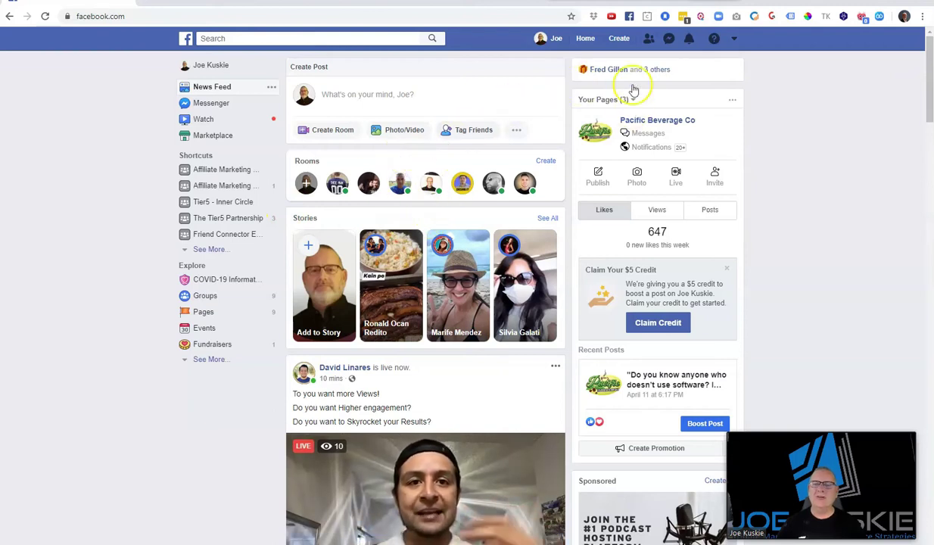
left_click(879, 16)
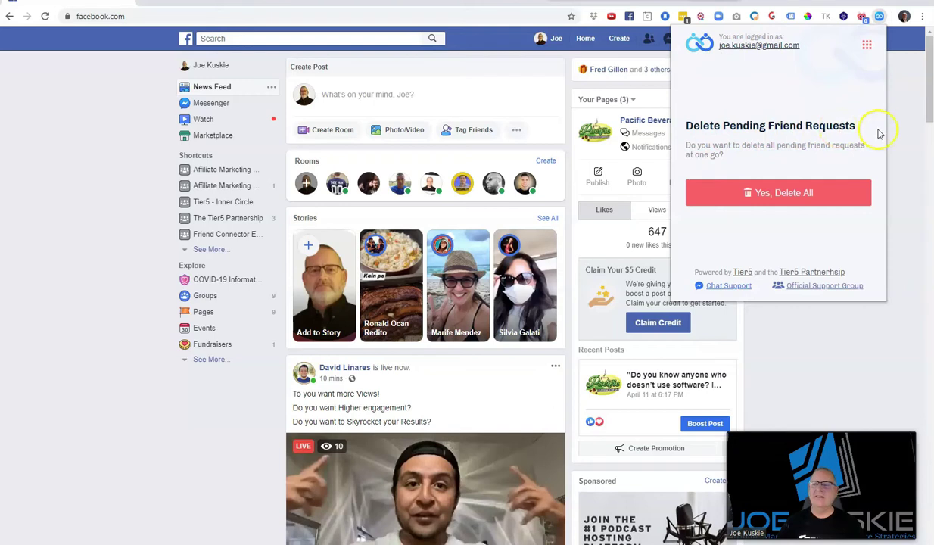
From the profile page, confirm 'Yes, Delete All' to cancel all pending sent friend requests
left_click(560, 44)
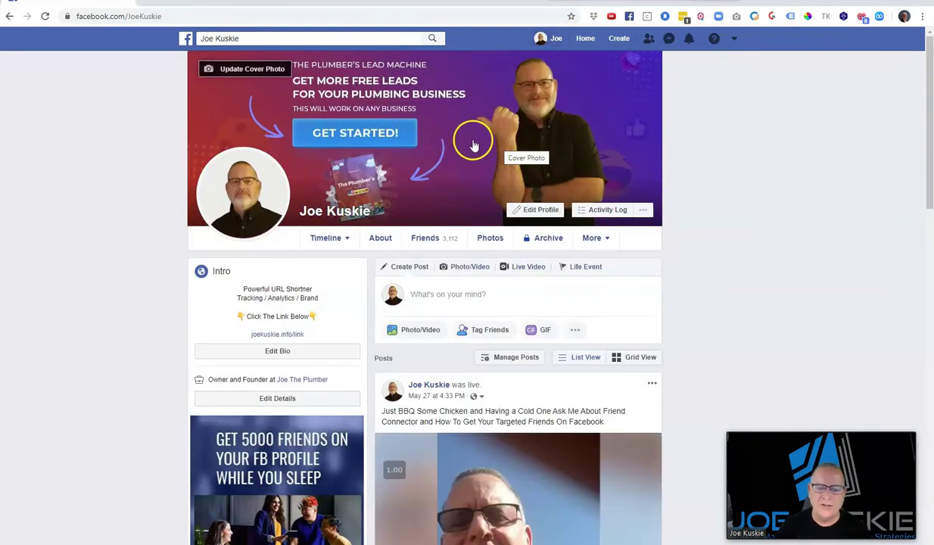
left_click(880, 17)
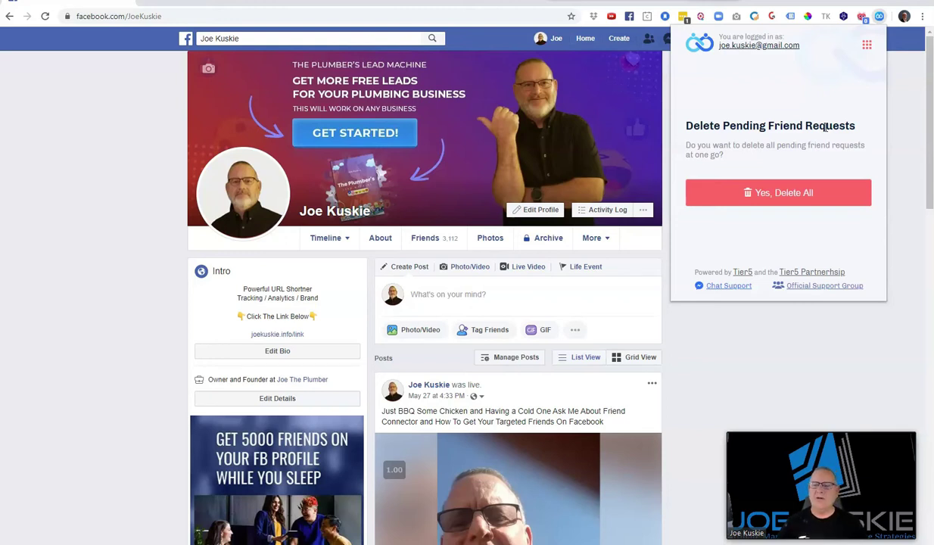
left_click(779, 195)
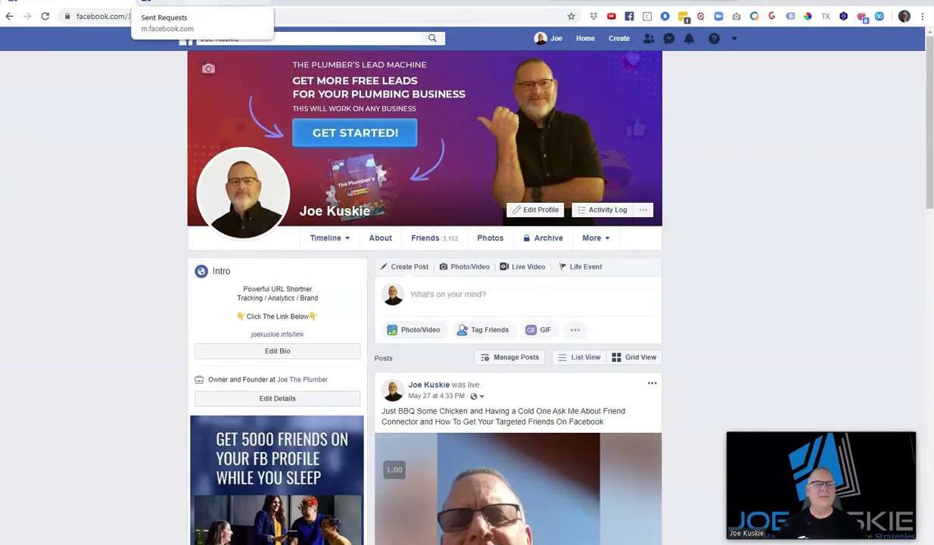
Watch the Sent Requests tab cancel requests, then return to the profile tab
left_click(181, 1)
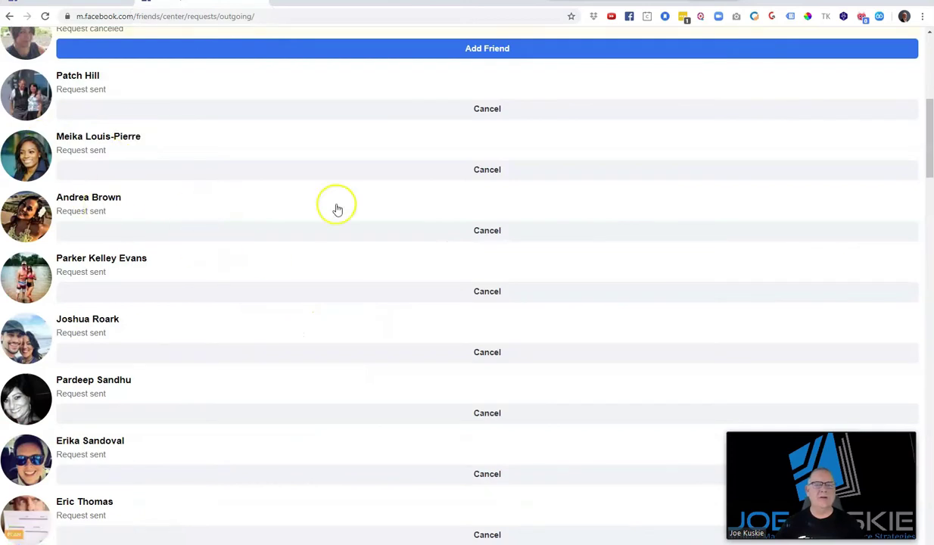
left_click(203, 111)
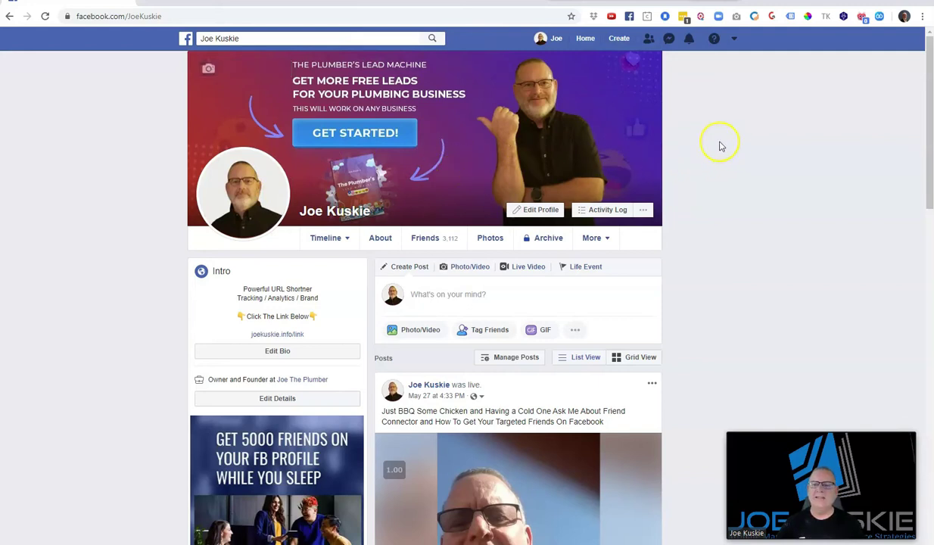
Show the friend requests dropdown and highlight its People You May Know heading
left_click(648, 40)
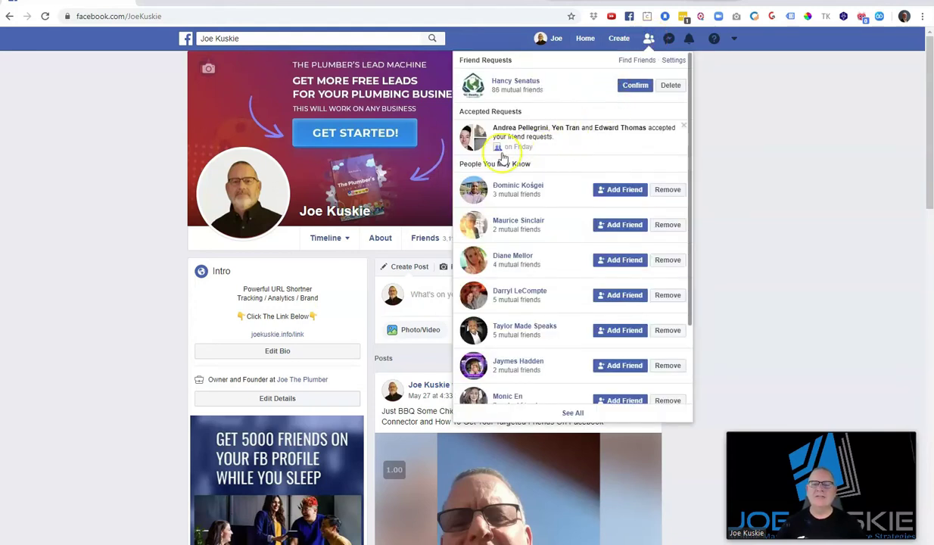
left_click_drag(457, 165, 555, 165)
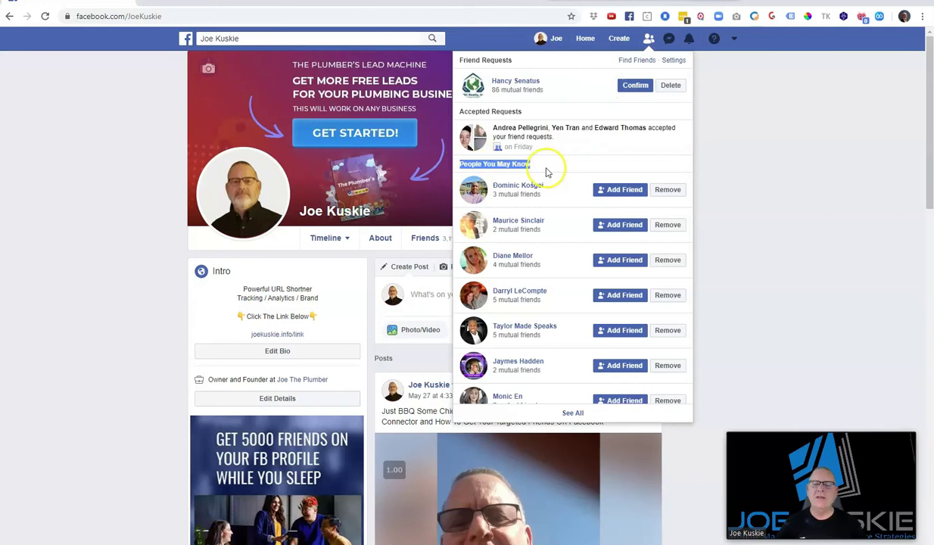
left_click(538, 166)
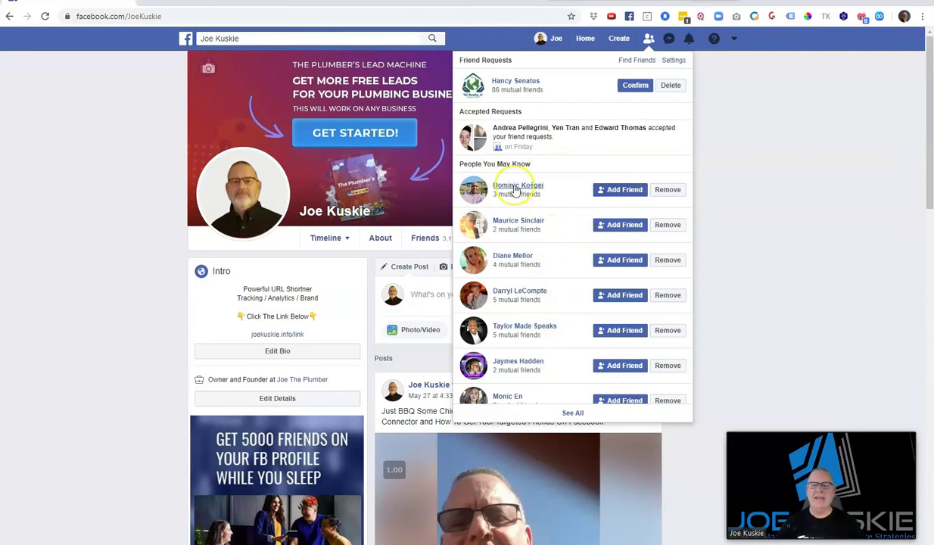
Scroll through the People You May Know suggestions and their mutual-friend counts
mouse_move(512, 271)
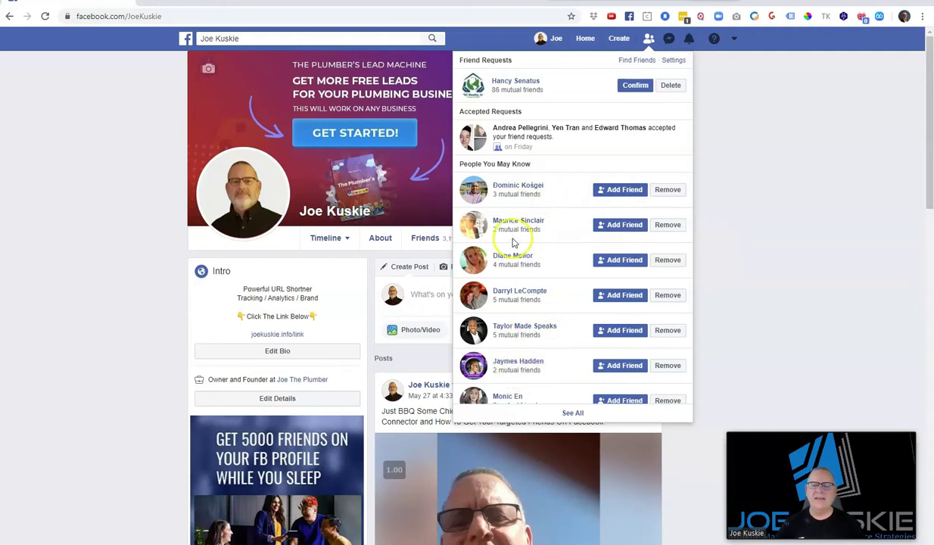
scroll(565, 292, "down", 5)
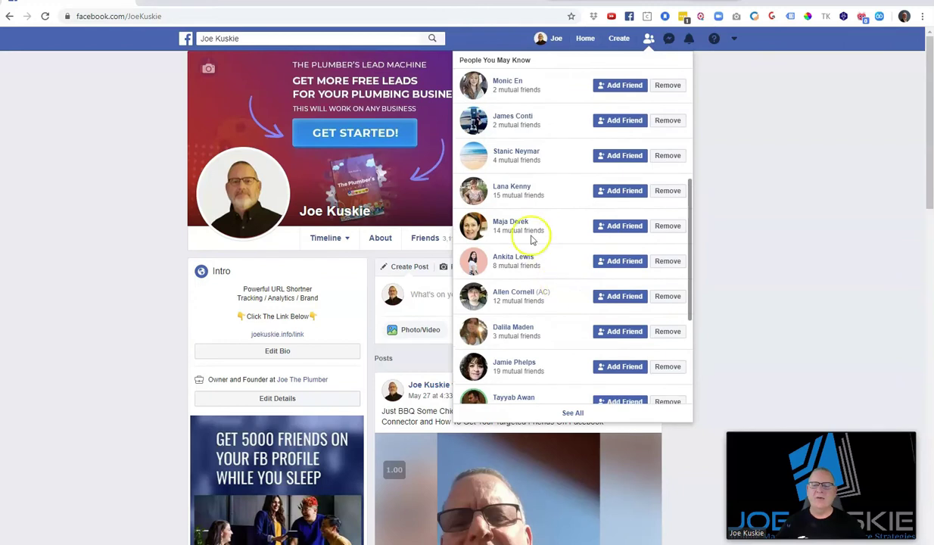
scroll(534, 326, "down", 2)
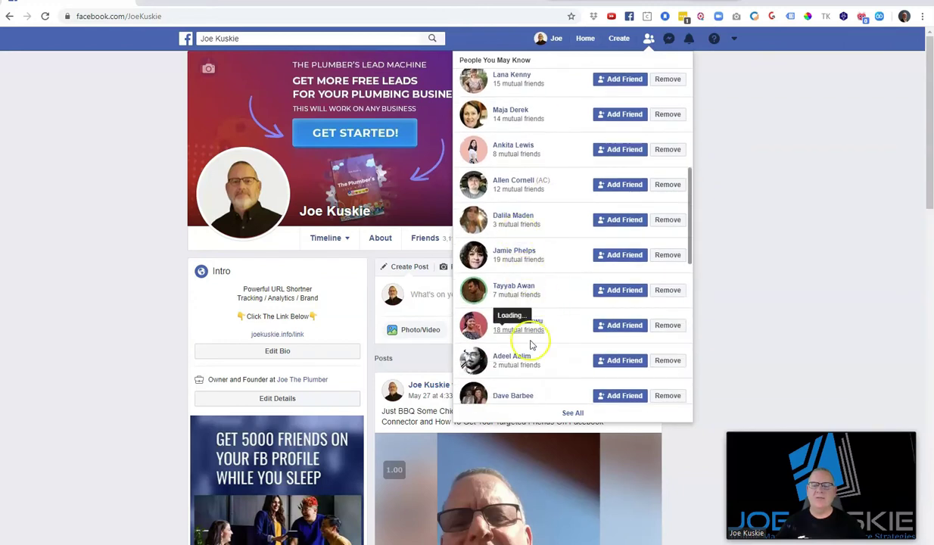
scroll(542, 340, "down", 2)
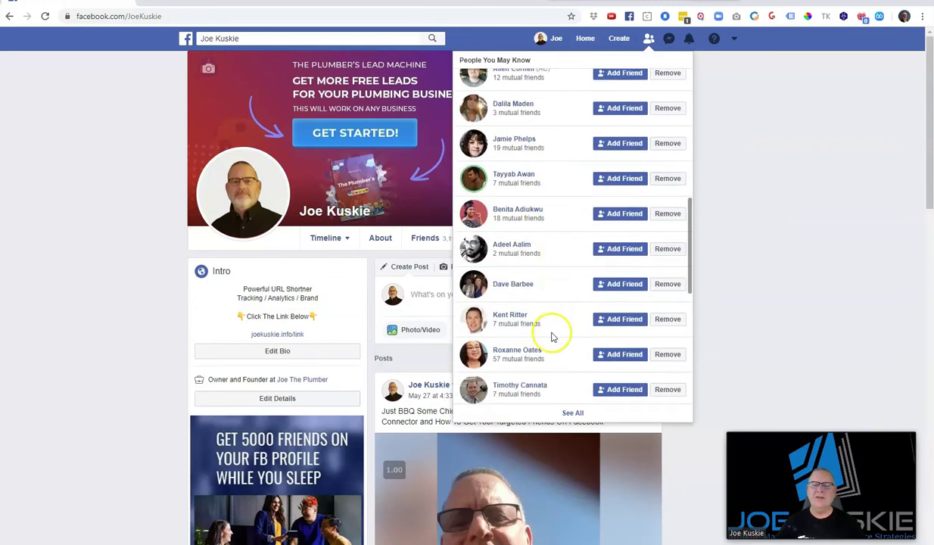
scroll(551, 337, "down", 2)
scroll(545, 252, "down", 2)
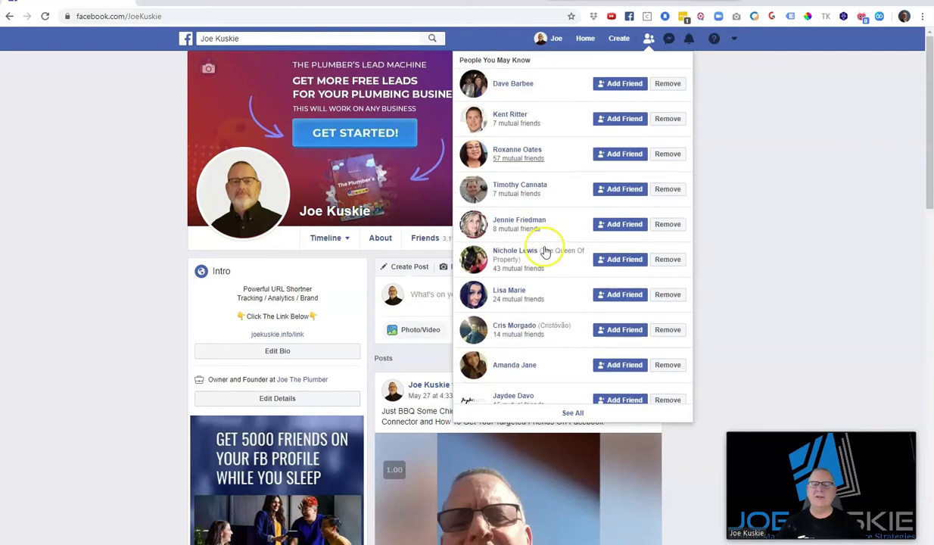
scroll(545, 252, "down", 1)
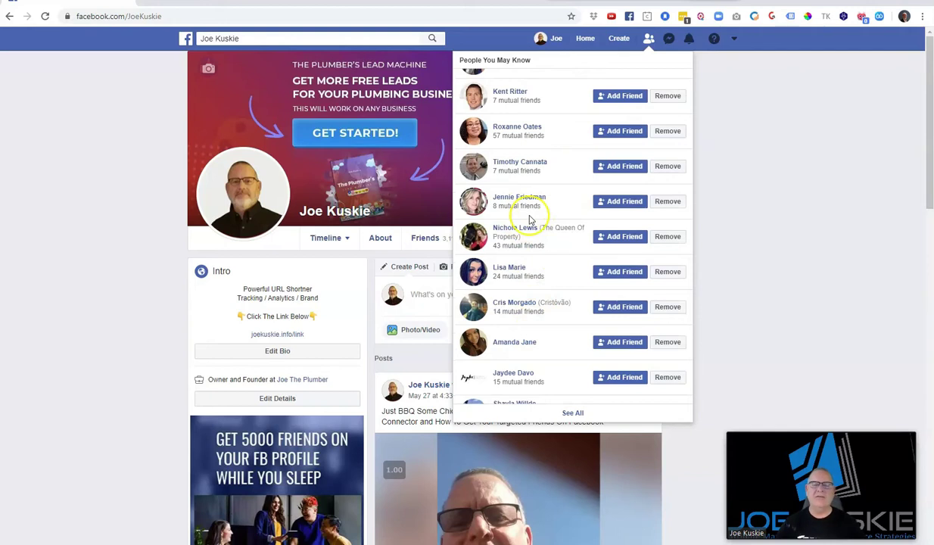
scroll(538, 229, "down", 10)
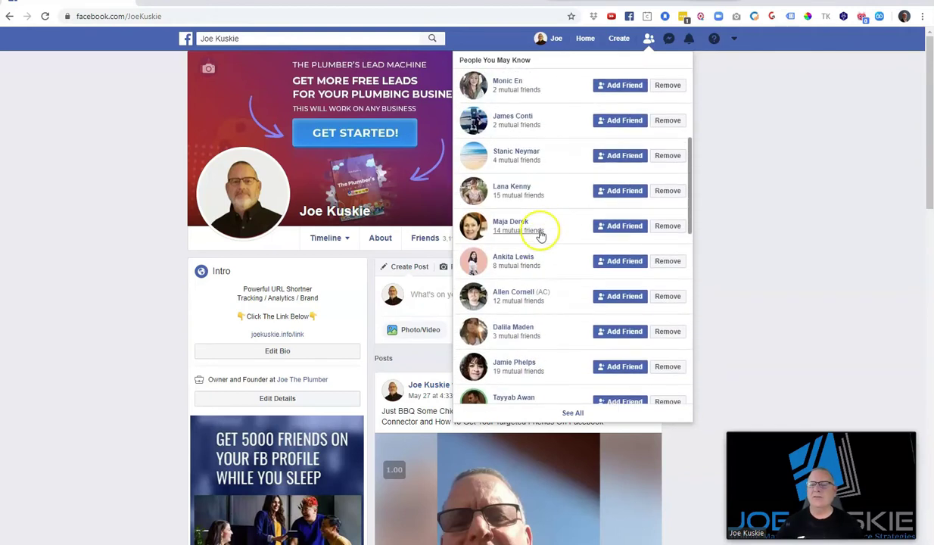
scroll(540, 235, "up", 2)
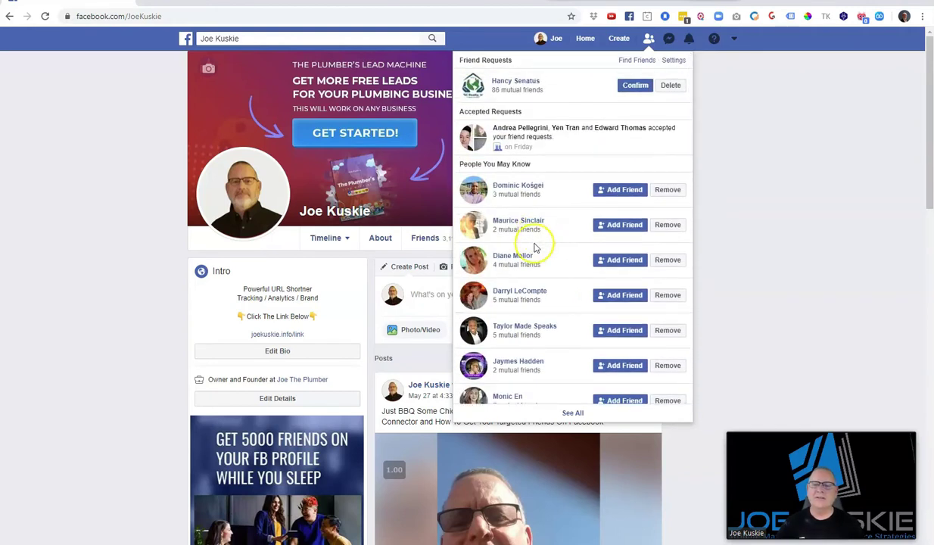
scroll(535, 247, "down", 3)
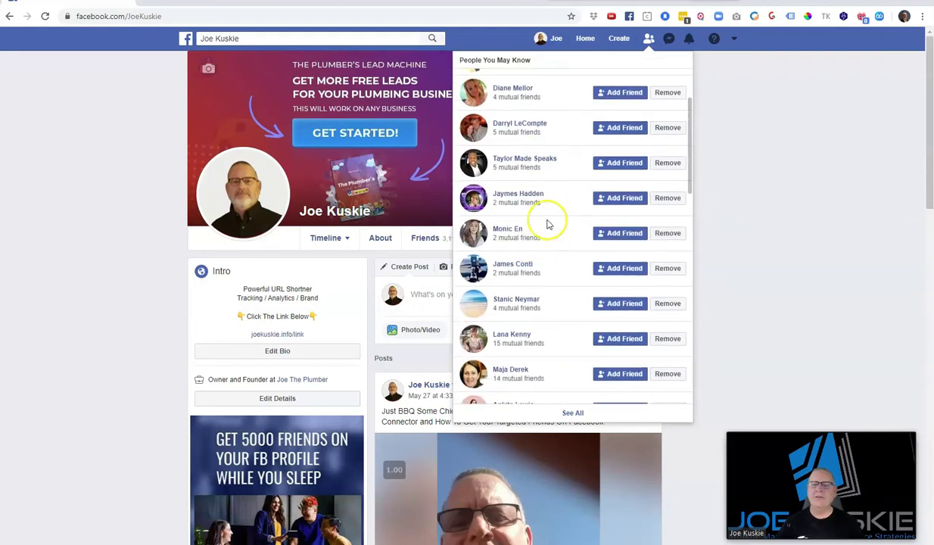
Go to the full Friend Requests page via See All and bring up Friend Connector's settings
left_click(879, 17)
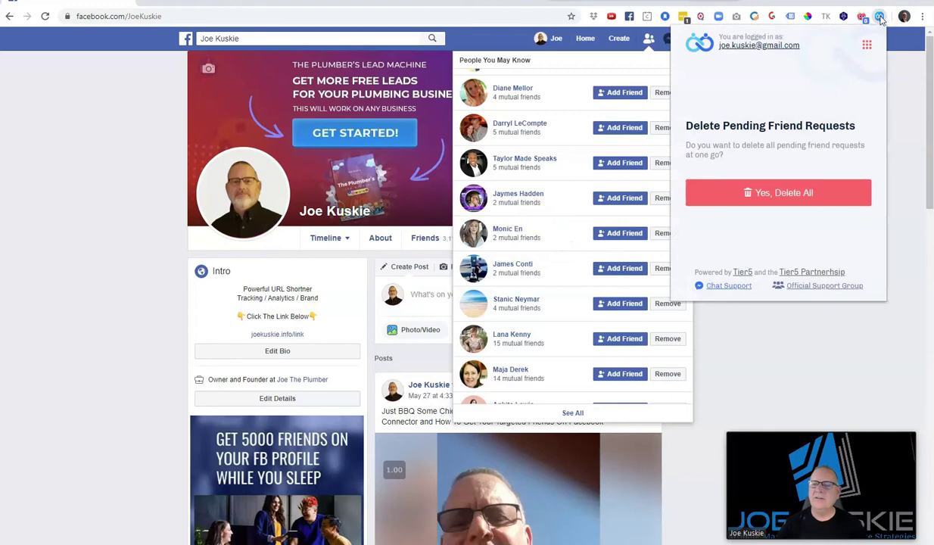
left_click(800, 349)
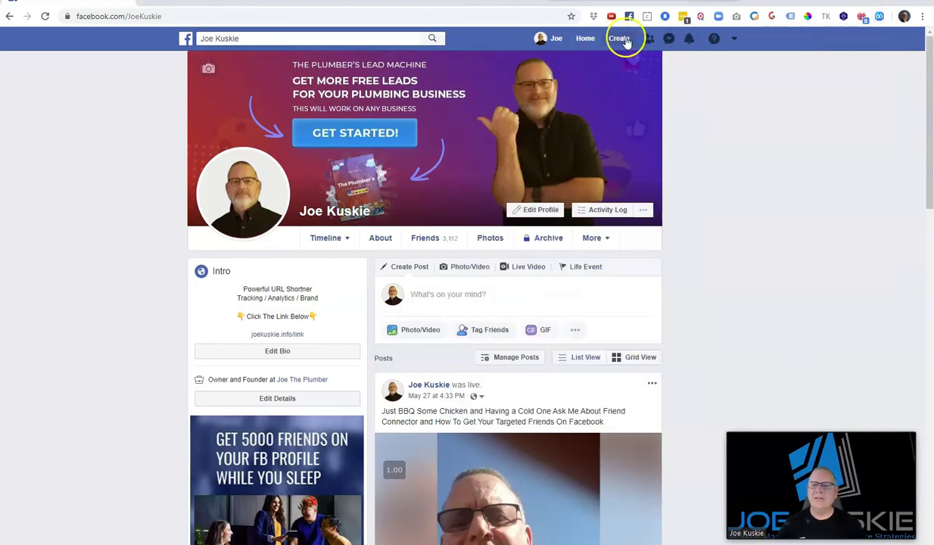
left_click(649, 38)
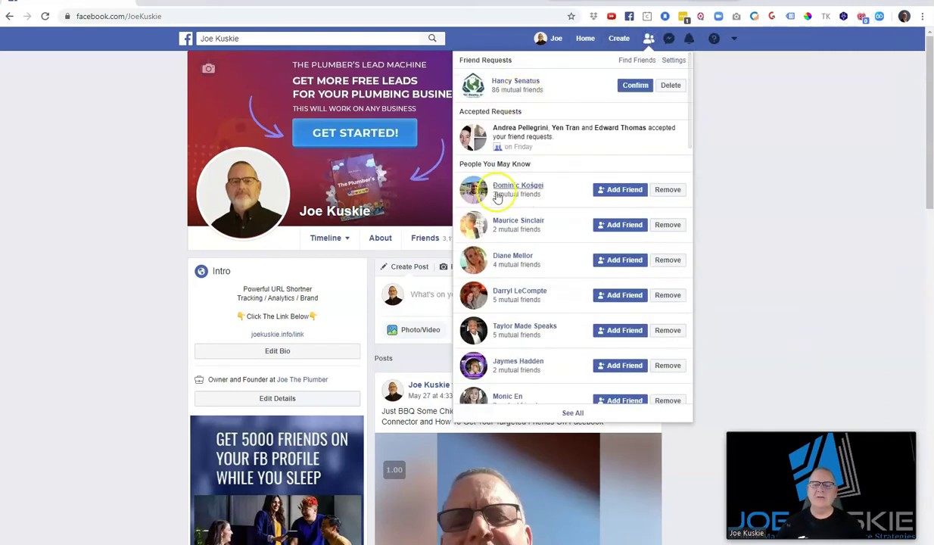
left_click(571, 412)
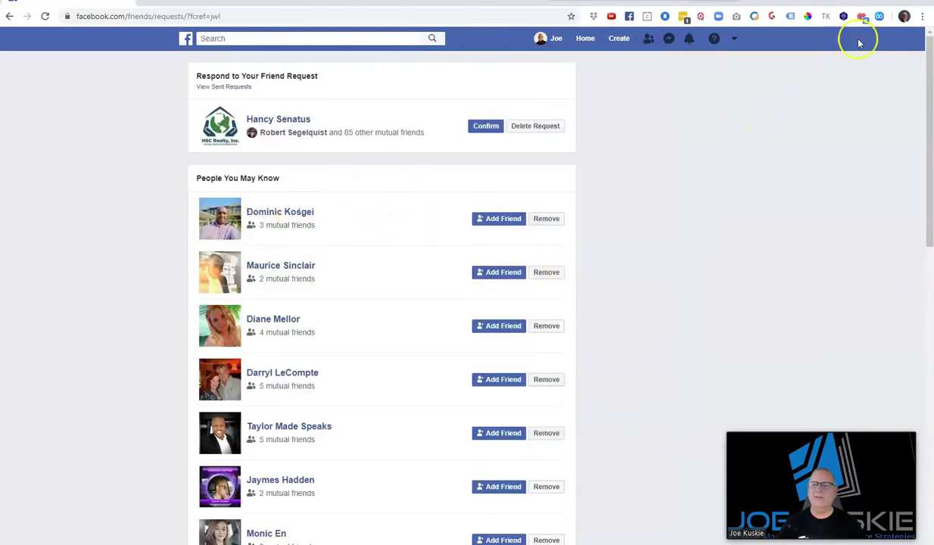
left_click(879, 16)
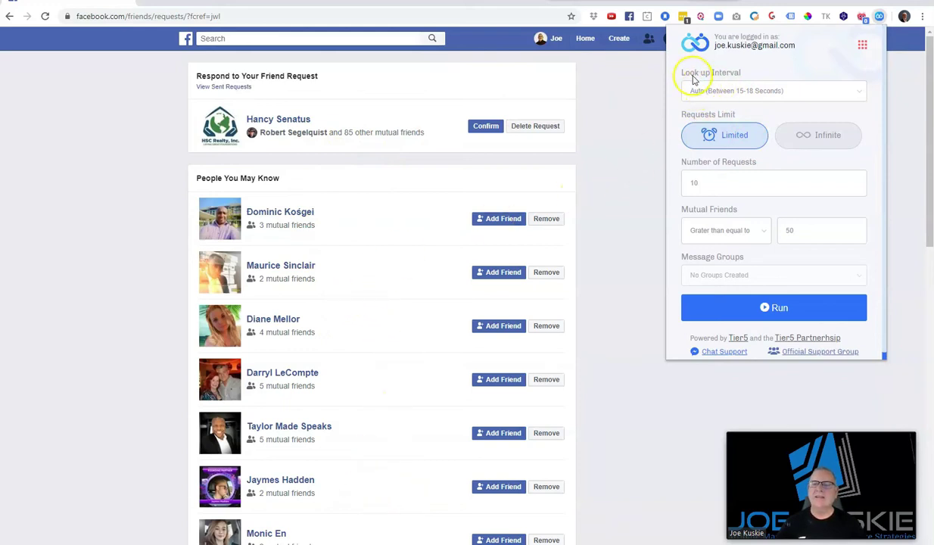
Set the Look up Interval to Auto (Between 15-18 Seconds)
left_click(709, 91)
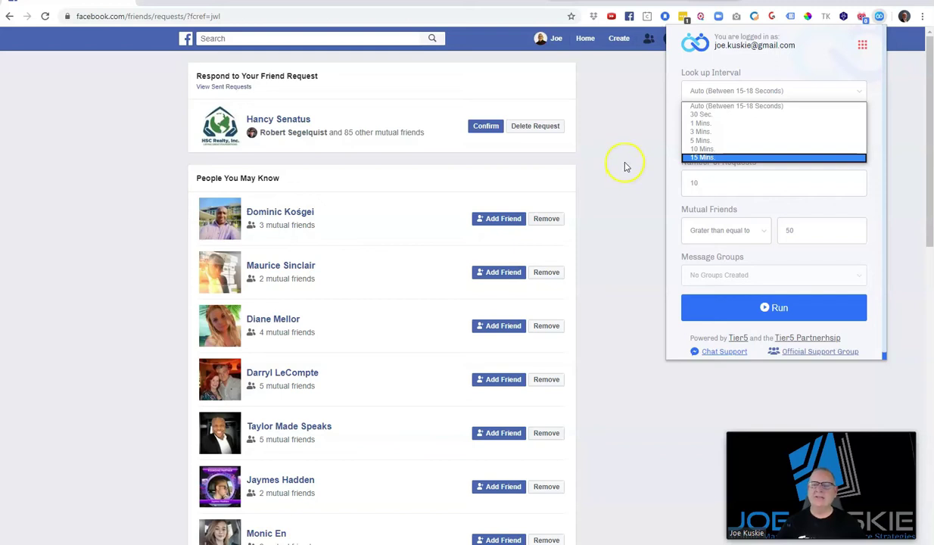
left_click(695, 131)
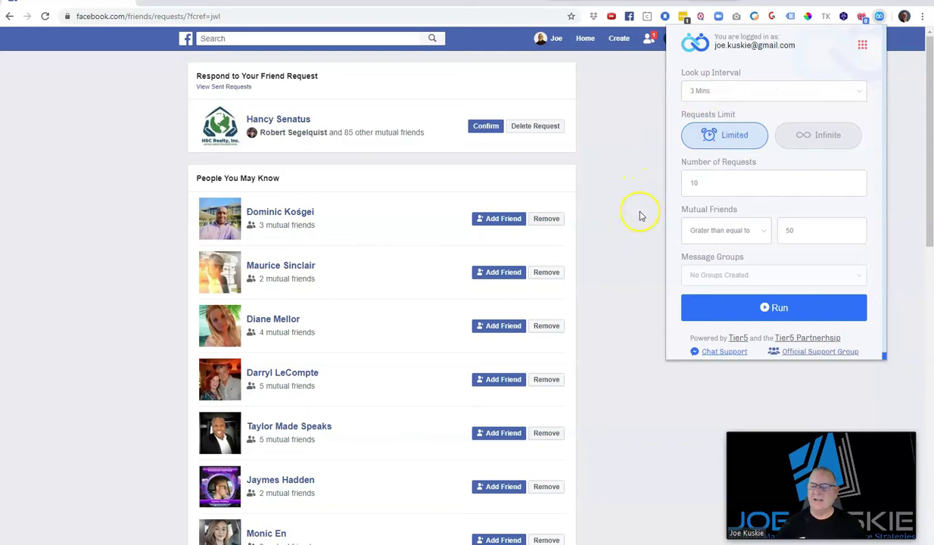
left_click(716, 94)
left_click(718, 107)
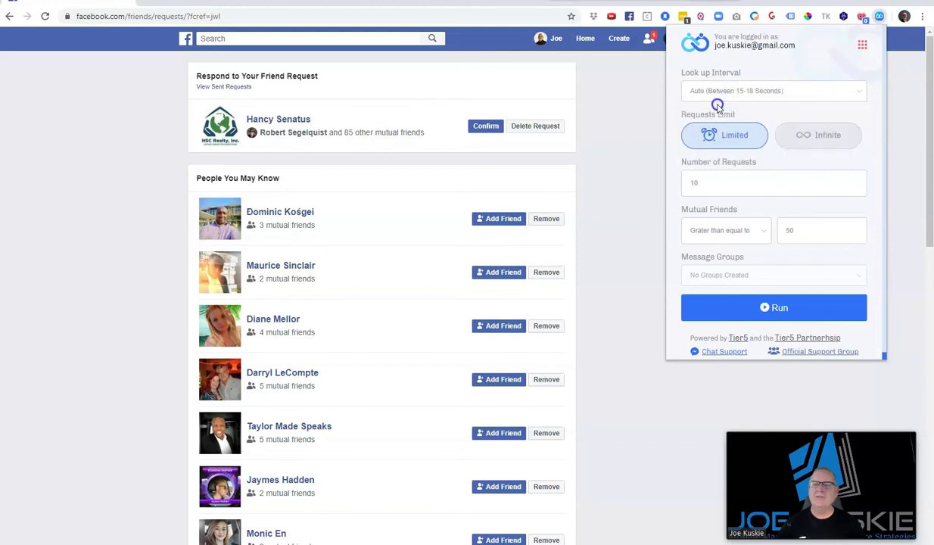
Choose Limited with 10 requests and keep Mutual Friends at 50 or more
left_click_drag(699, 183, 677, 184)
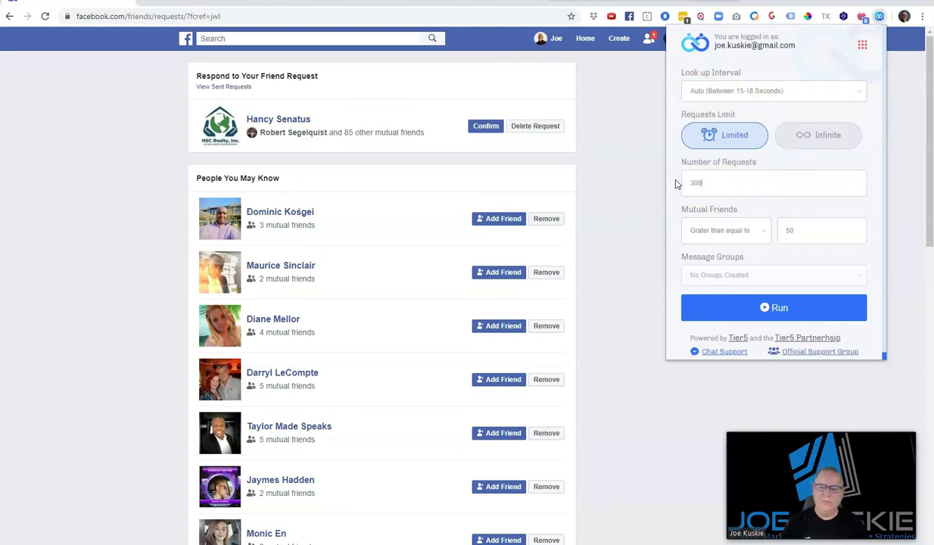
left_click(722, 176)
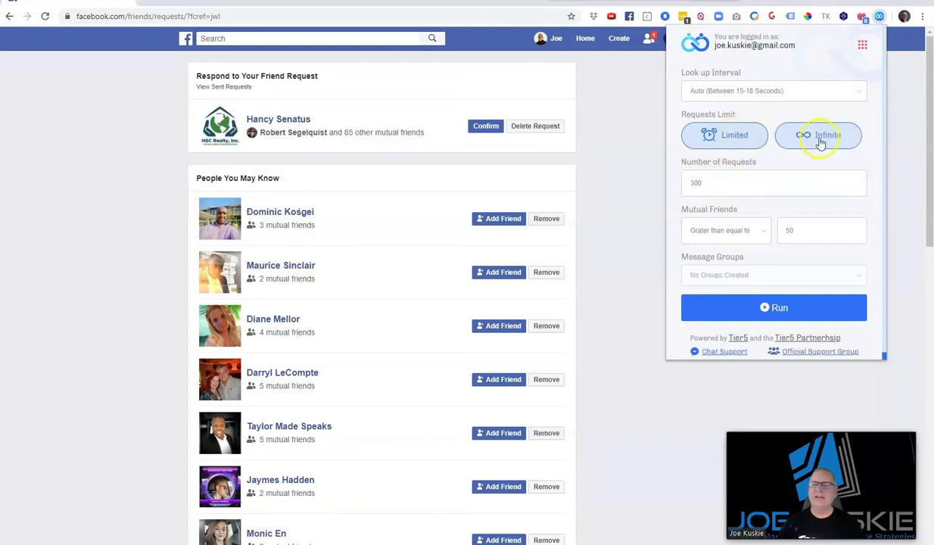
left_click(734, 138)
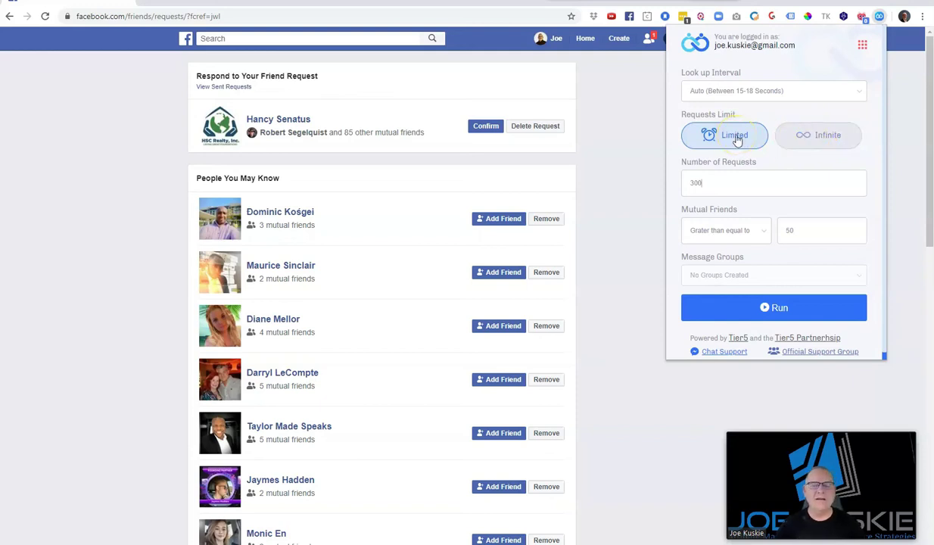
left_click(696, 182)
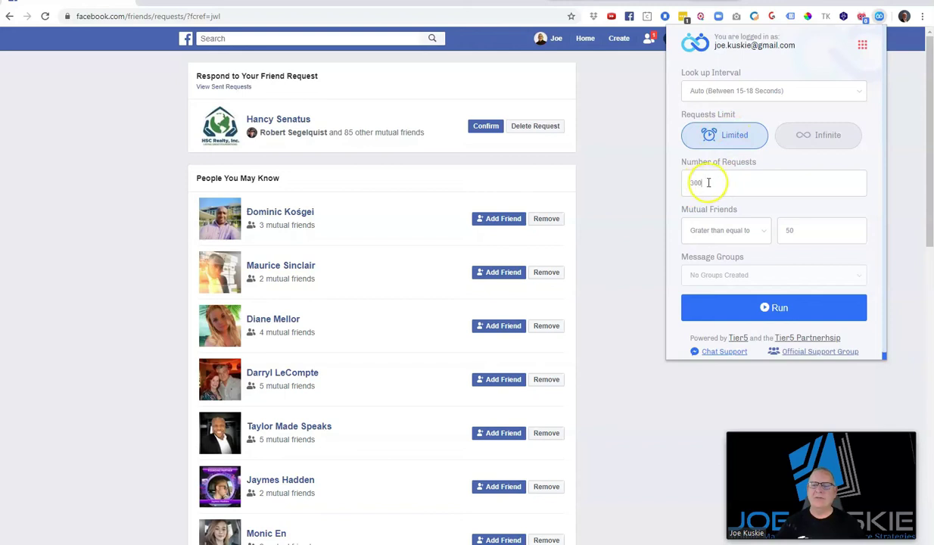
key("BackSpace")
key("BackSpace")
key("BackSpace")
type("10")
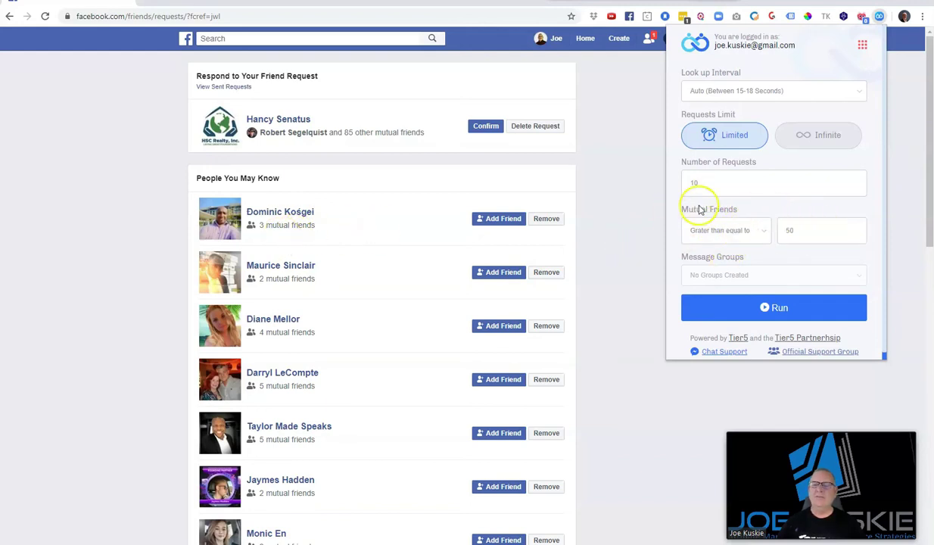
double_click(784, 230)
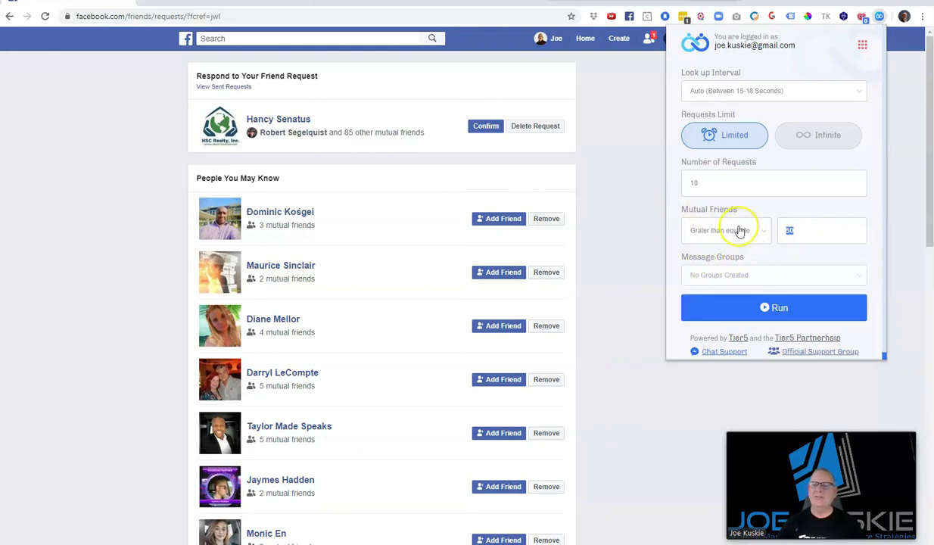
Run Friend Connector so it works through the People You May Know suggestions
left_click(776, 310)
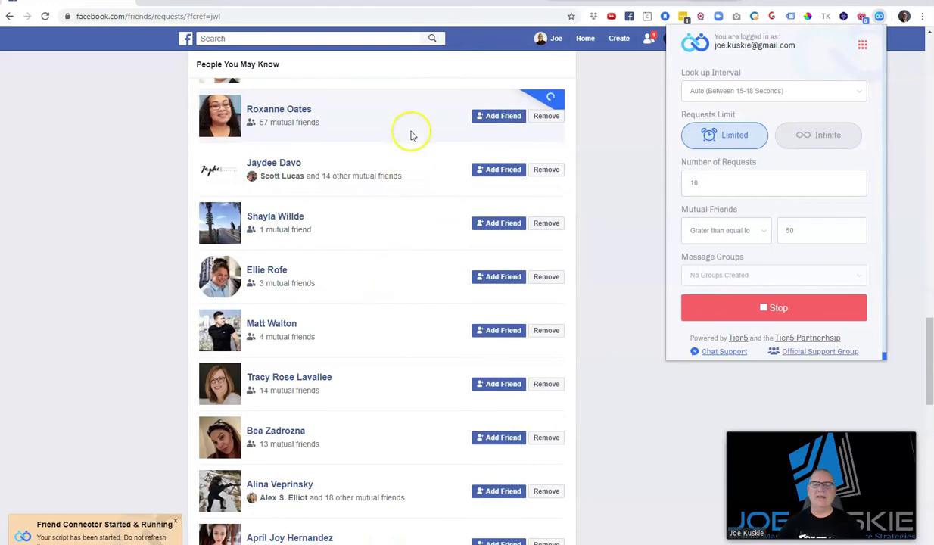
mouse_move(269, 127)
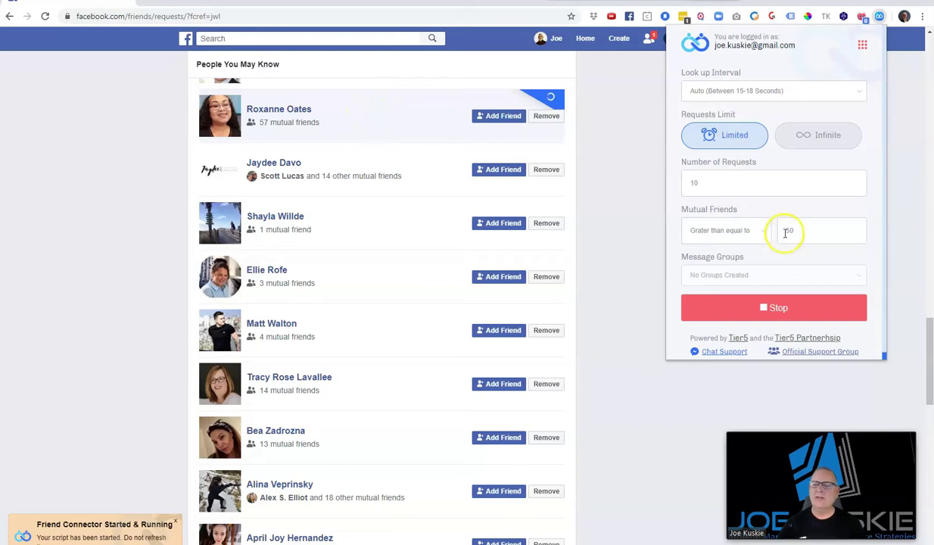
scroll(372, 224, "up", 10)
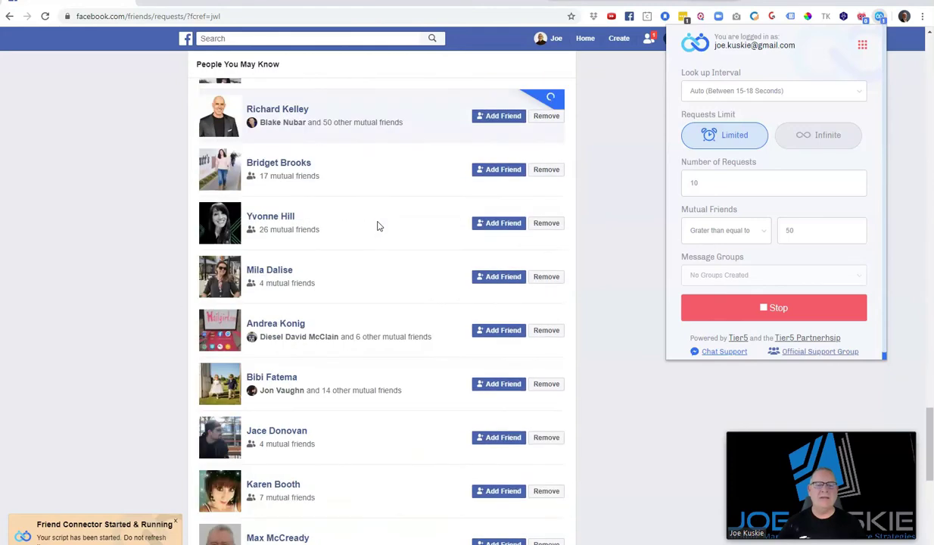
scroll(382, 193, "up", 5)
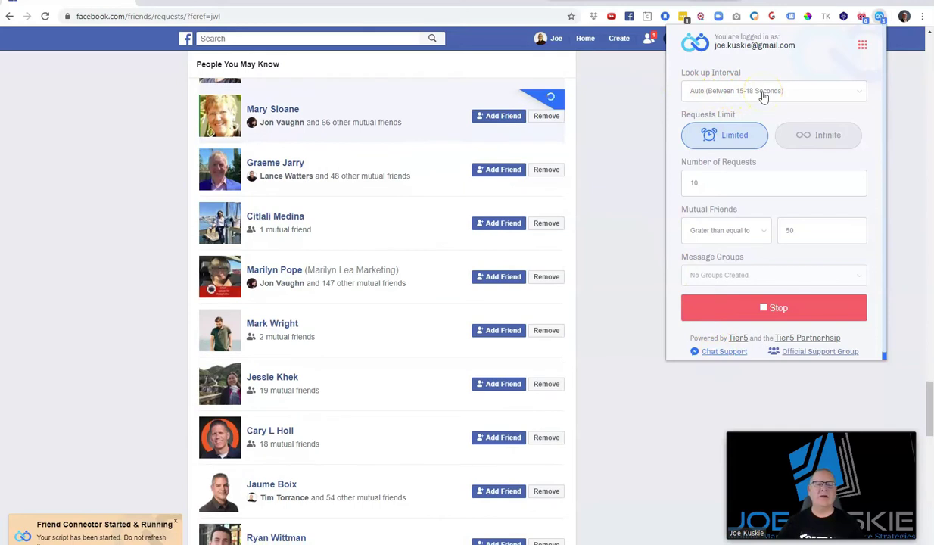
left_click(880, 26)
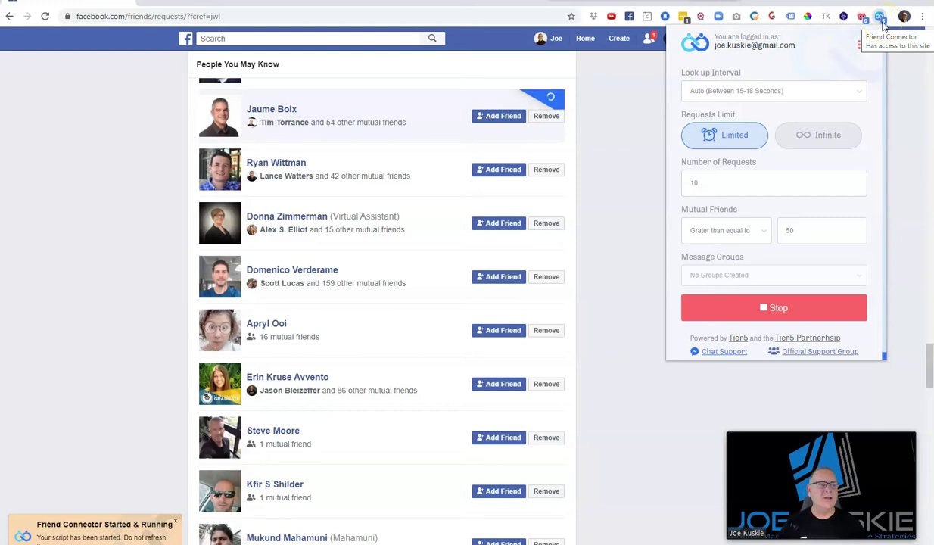
Check Facebook and the profile in a new tab, then return to the Friend Connector panel
left_click(149, 1)
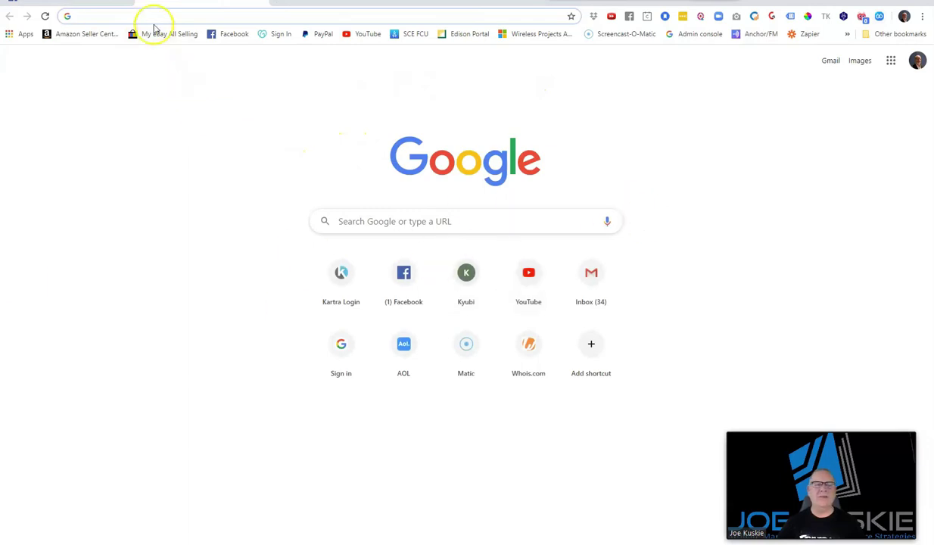
left_click(234, 34)
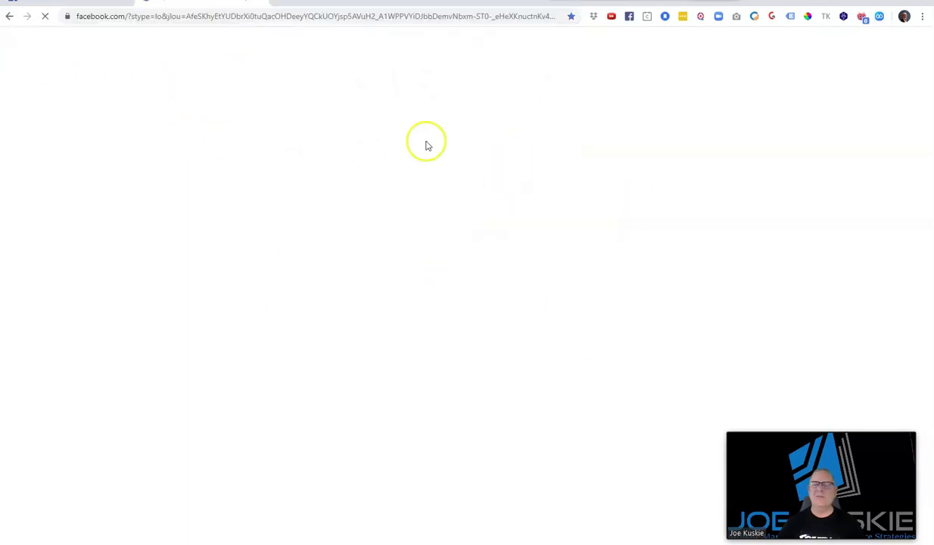
left_click(551, 38)
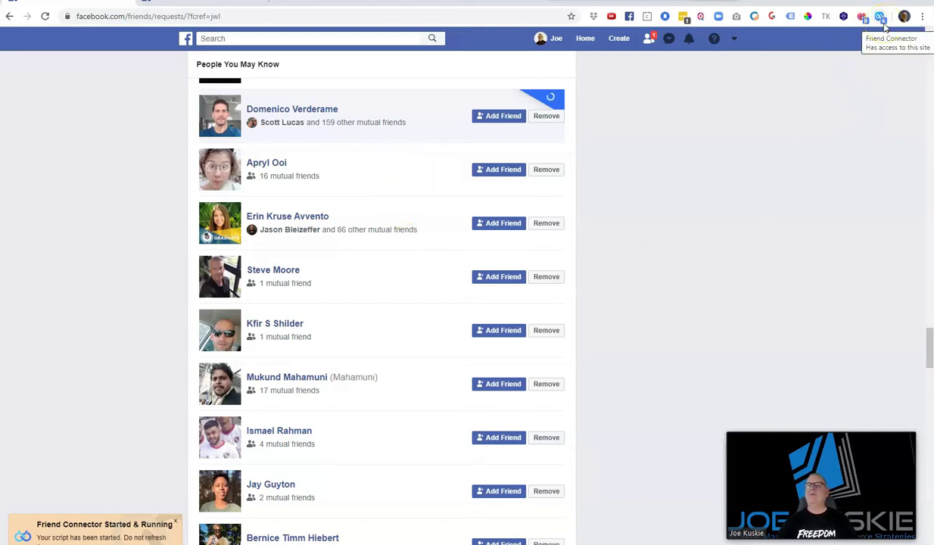
left_click(882, 22)
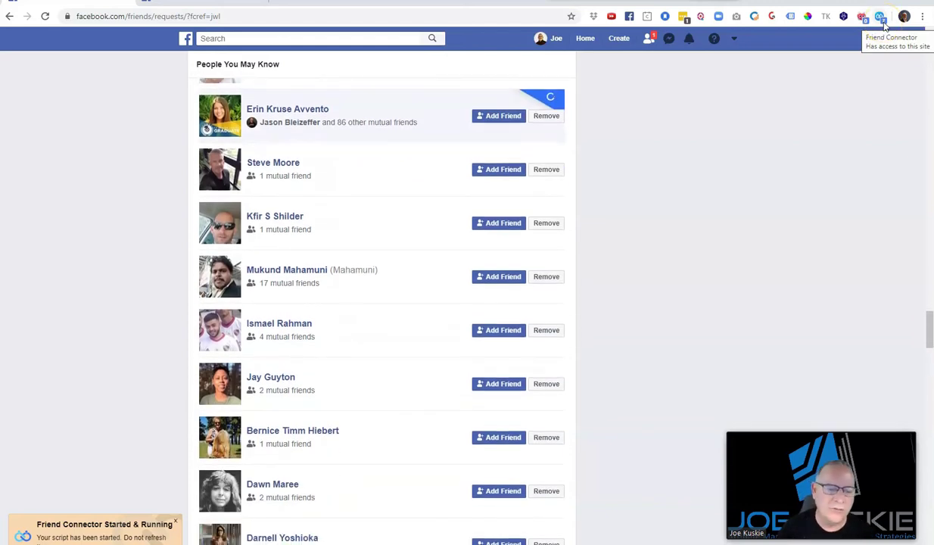
left_click(858, 109)
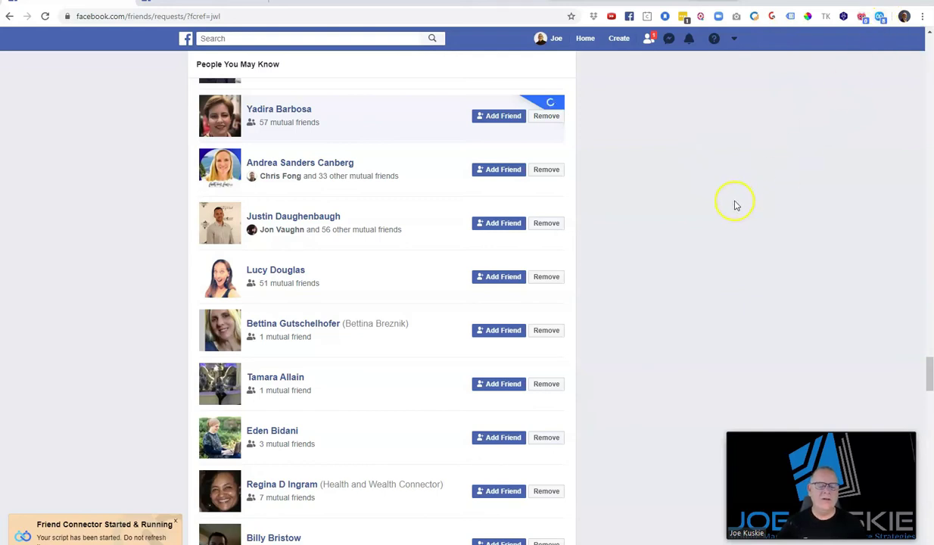
left_click(880, 17)
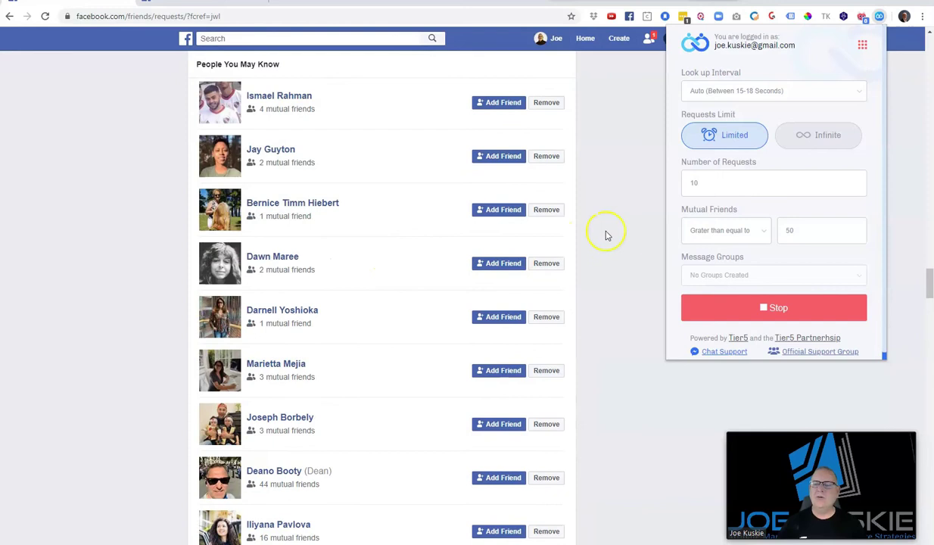
Change the lookup interval to 3 Mins. with 10 requests, then close the panel
left_click_drag(697, 182, 674, 183)
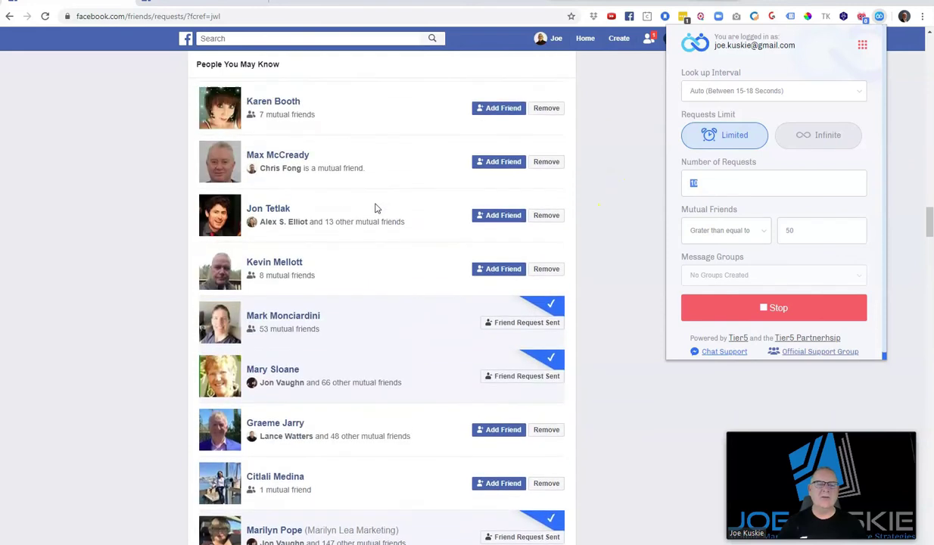
left_click(774, 92)
left_click(731, 131)
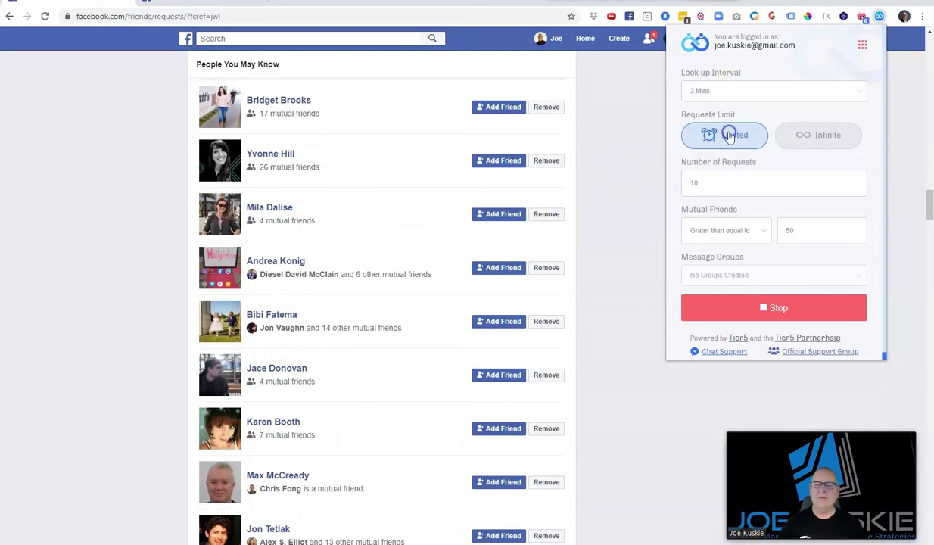
left_click(739, 182)
type("10")
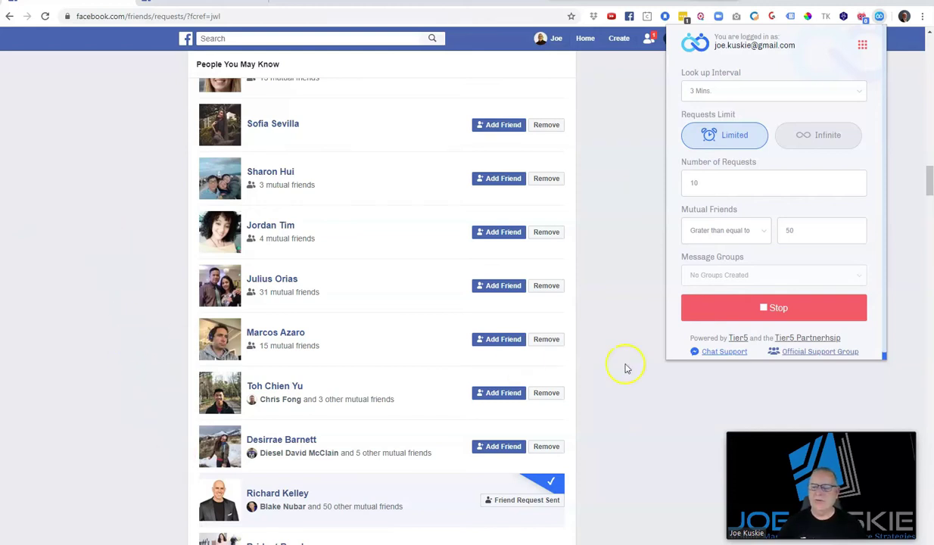
mouse_move(818, 457)
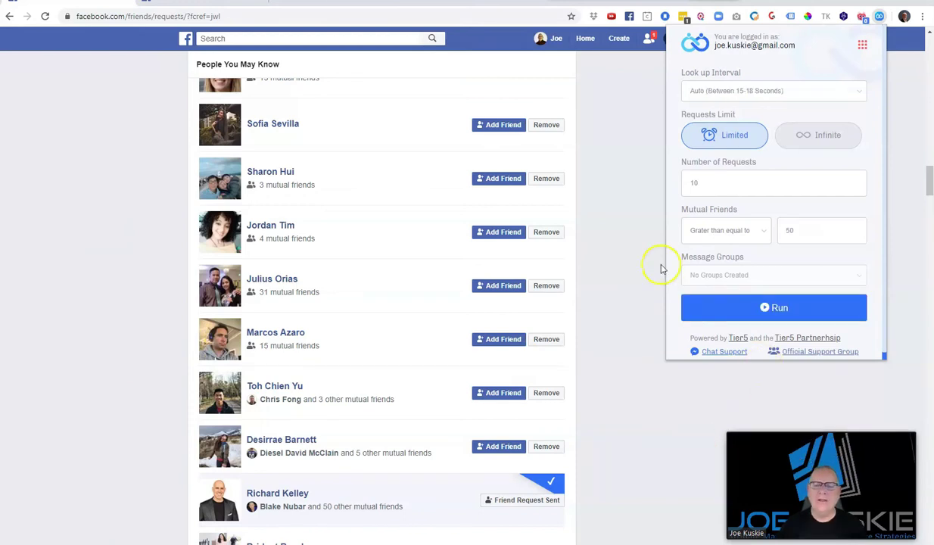
left_click(614, 148)
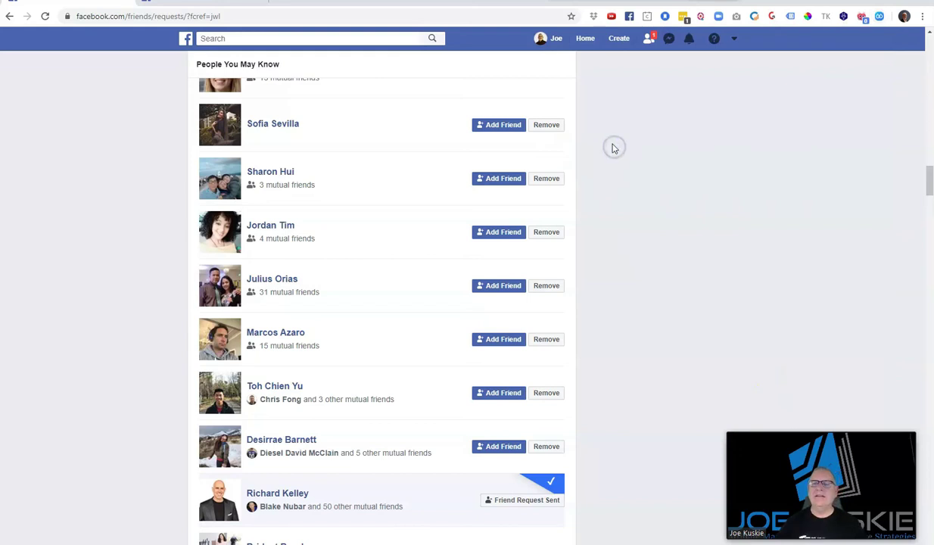
Open your own profile (3,112 friends), then view and close the friend requests list
left_click(555, 38)
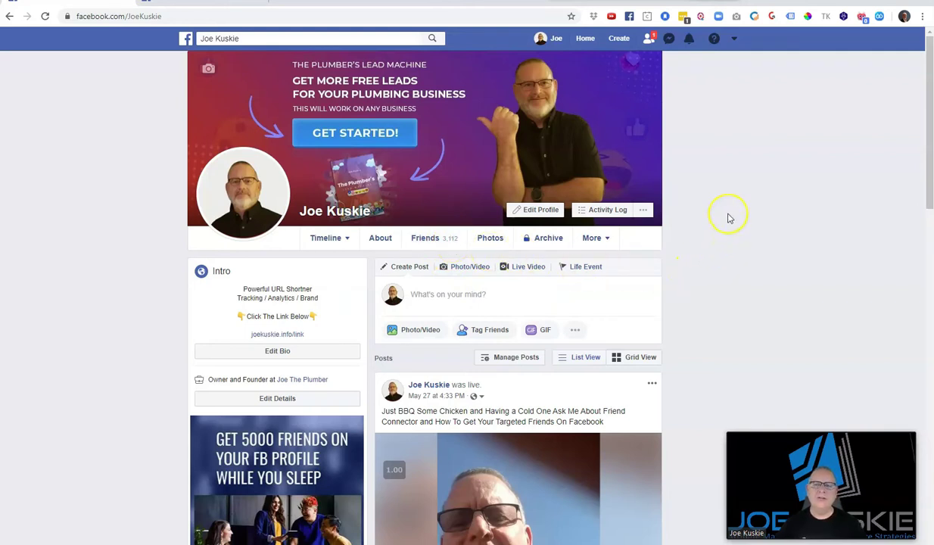
left_click(648, 39)
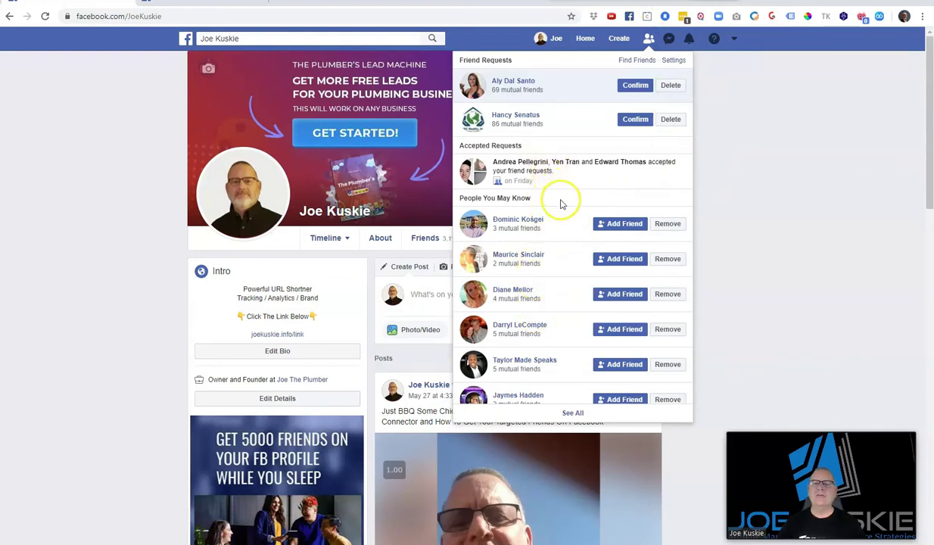
left_click(715, 198)
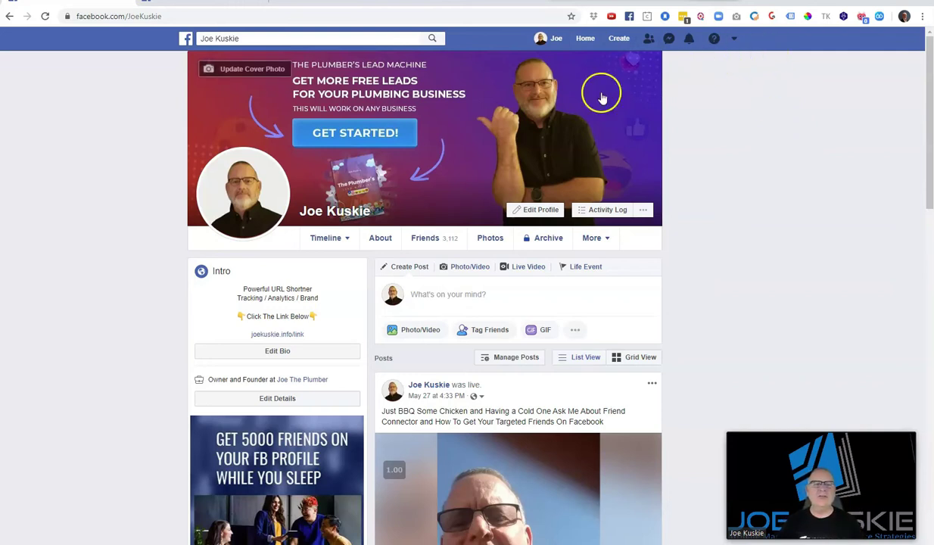
Search for 'jason' and open the suggested person's profile
left_click(257, 41)
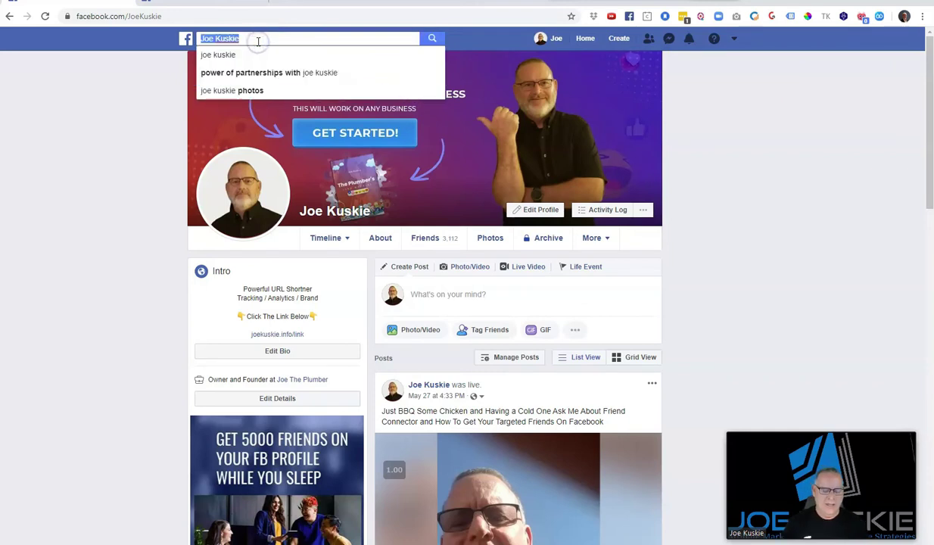
type("jason")
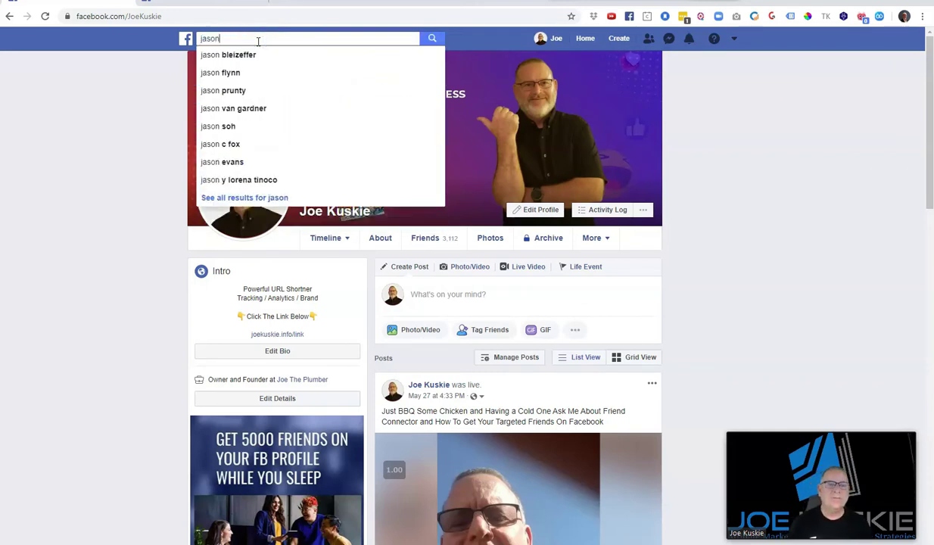
left_click(246, 56)
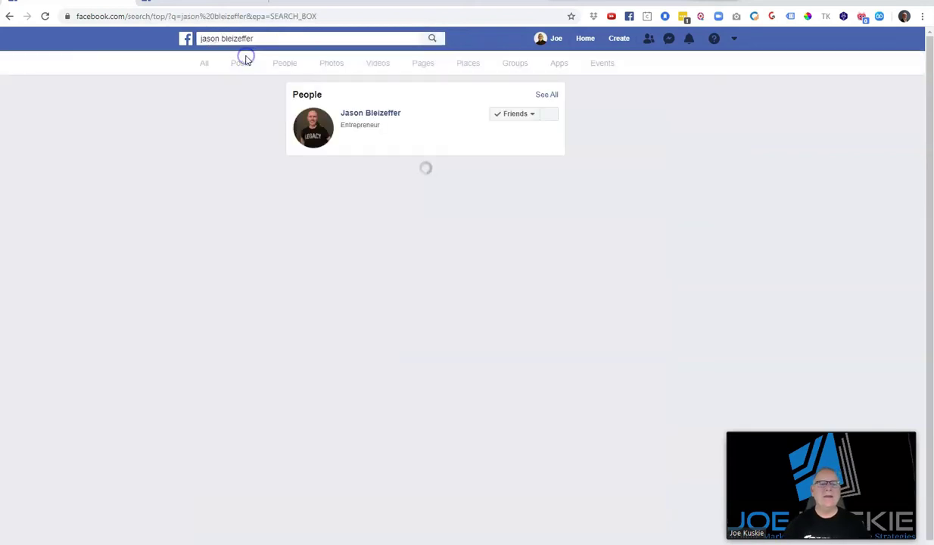
left_click(372, 114)
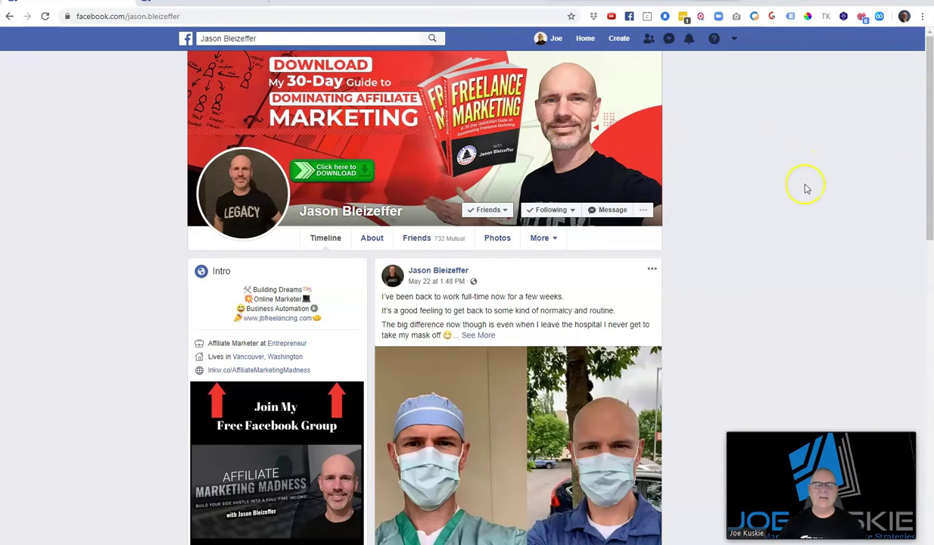
Show that person's Recently Added friends (52) and bring up Friend Connector's panel
left_click(421, 242)
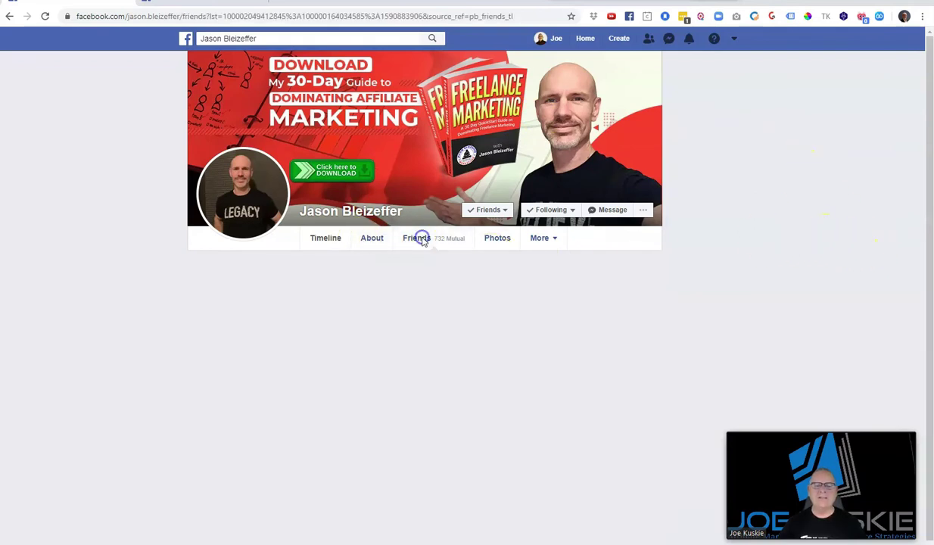
mouse_move(629, 272)
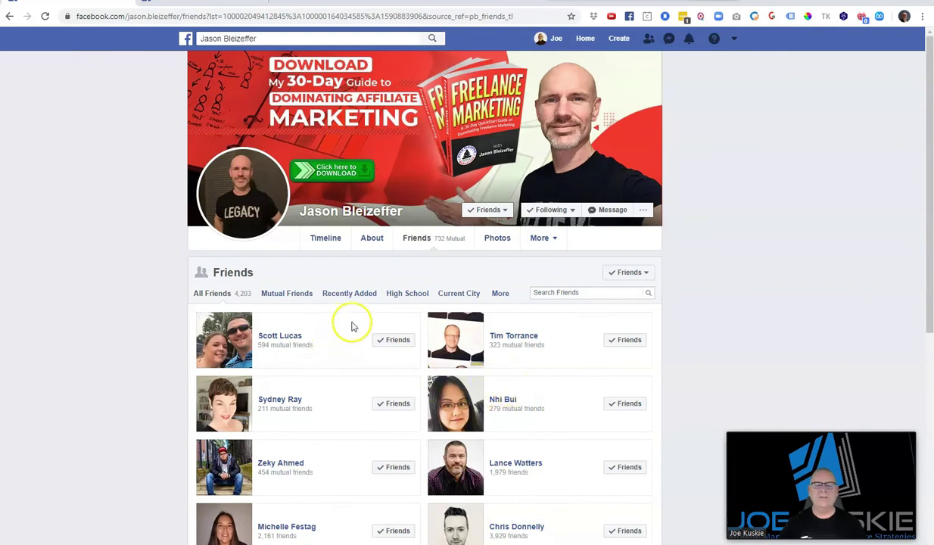
left_click(333, 297)
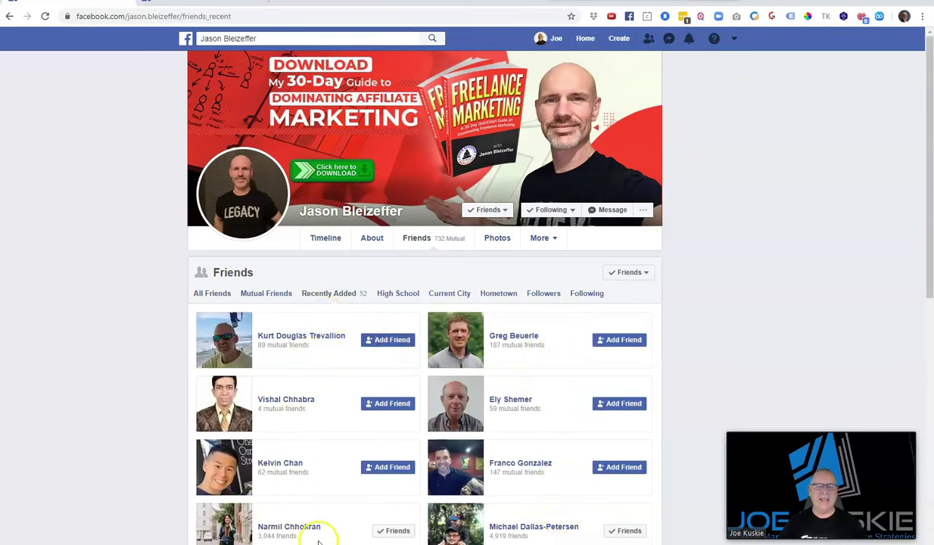
scroll(531, 401, "down", 6)
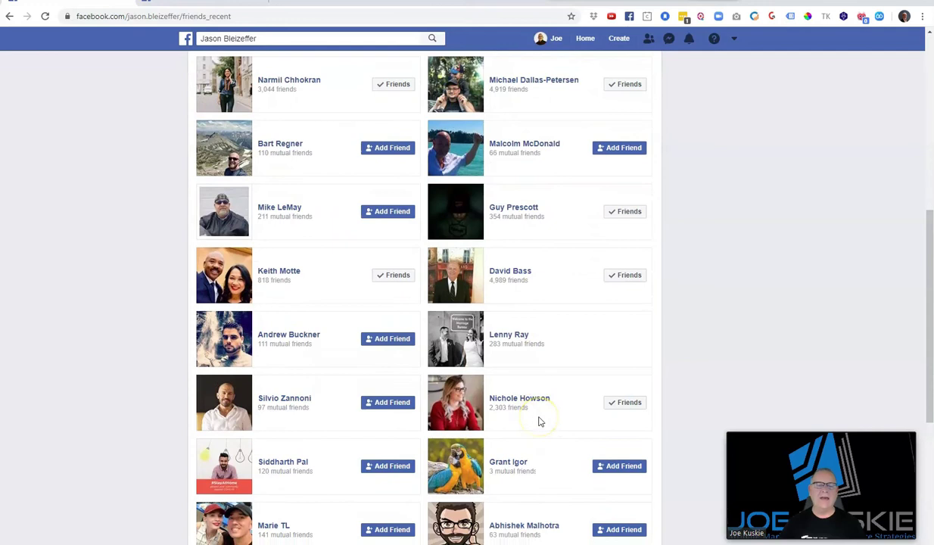
scroll(540, 422, "up", 6)
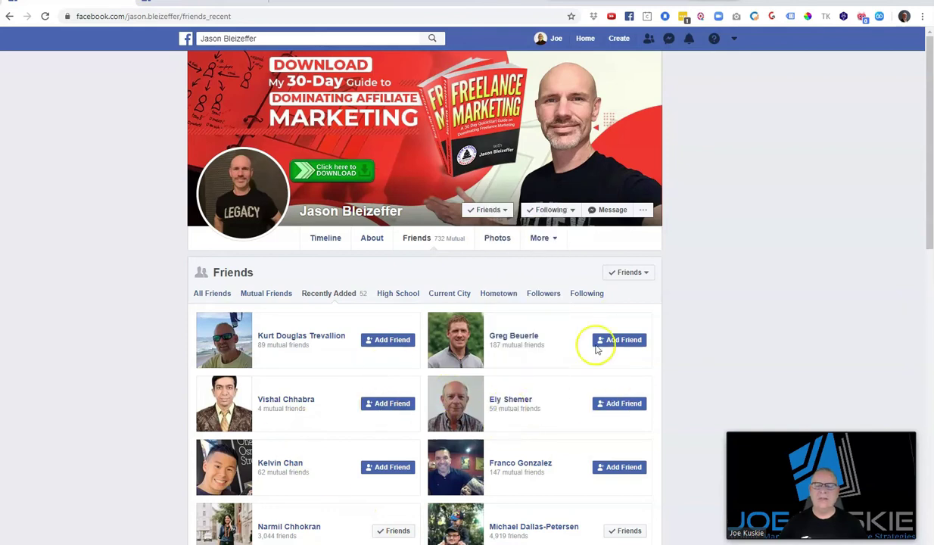
left_click(879, 17)
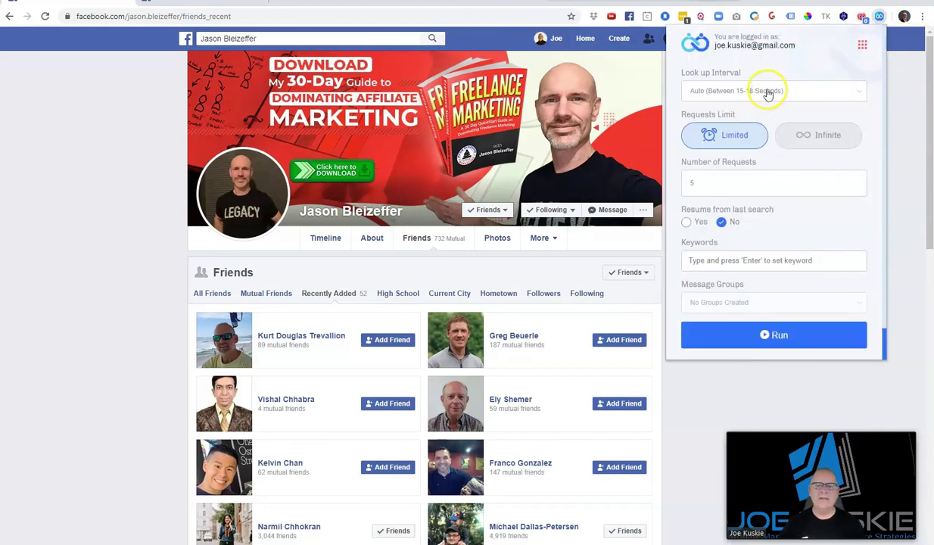
Run Friend Connector with Auto interval, Limited, 10 requests on the Recently Added list
left_click(769, 92)
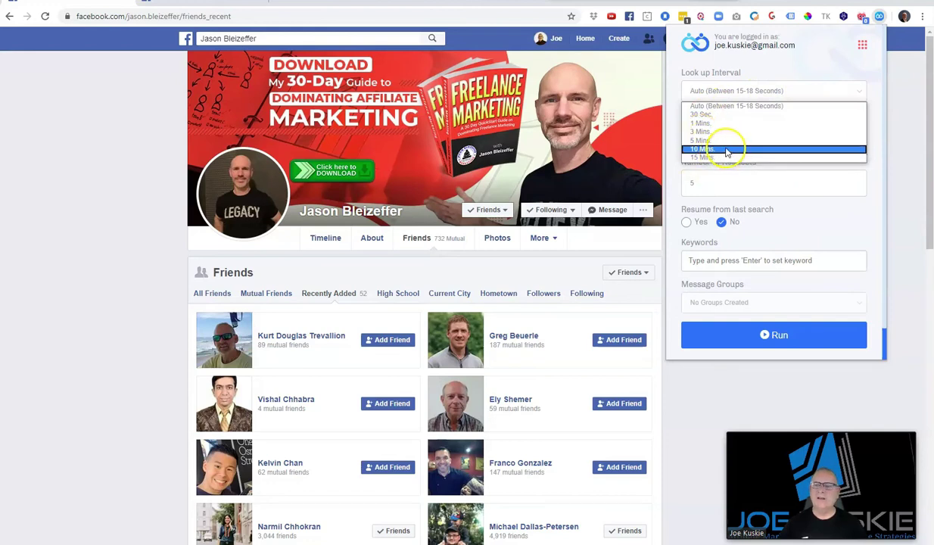
left_click(746, 90)
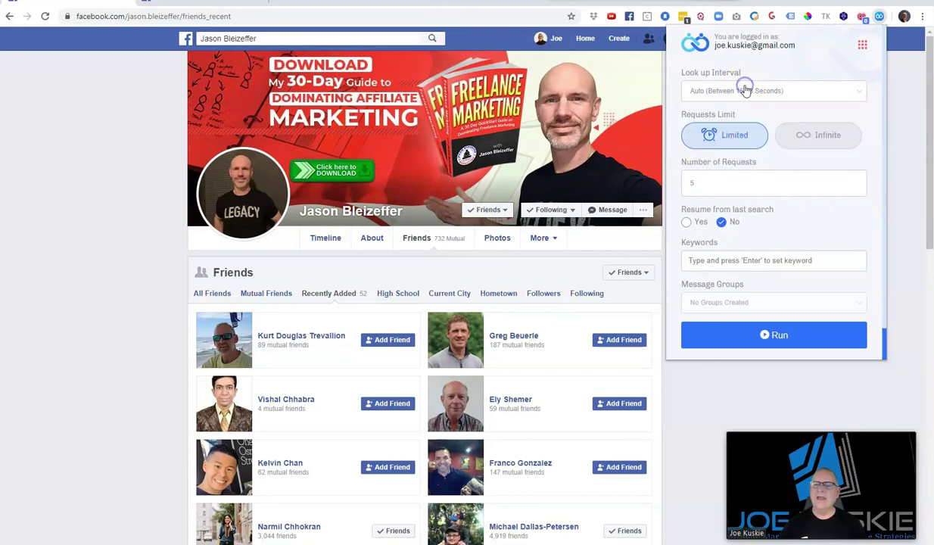
left_click(732, 137)
left_click_drag(704, 183, 675, 184)
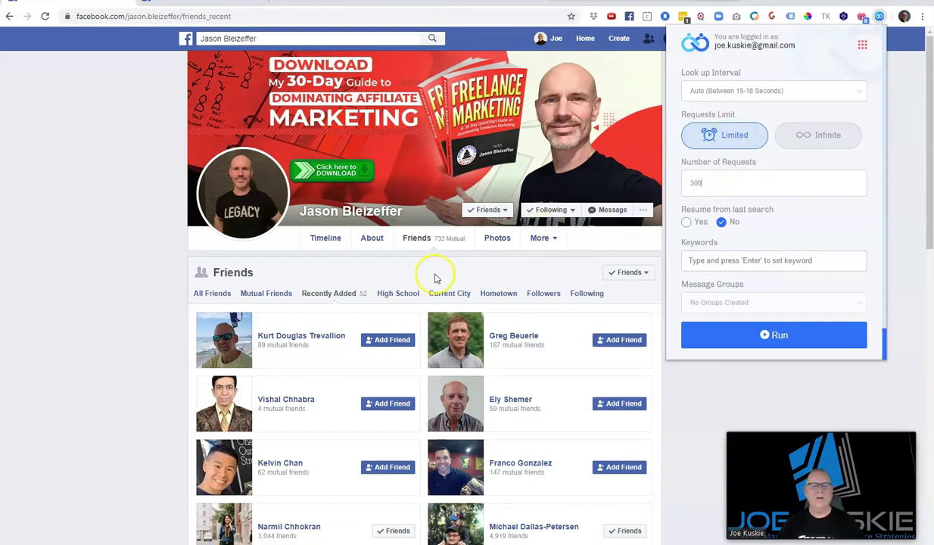
left_click_drag(713, 183, 666, 184)
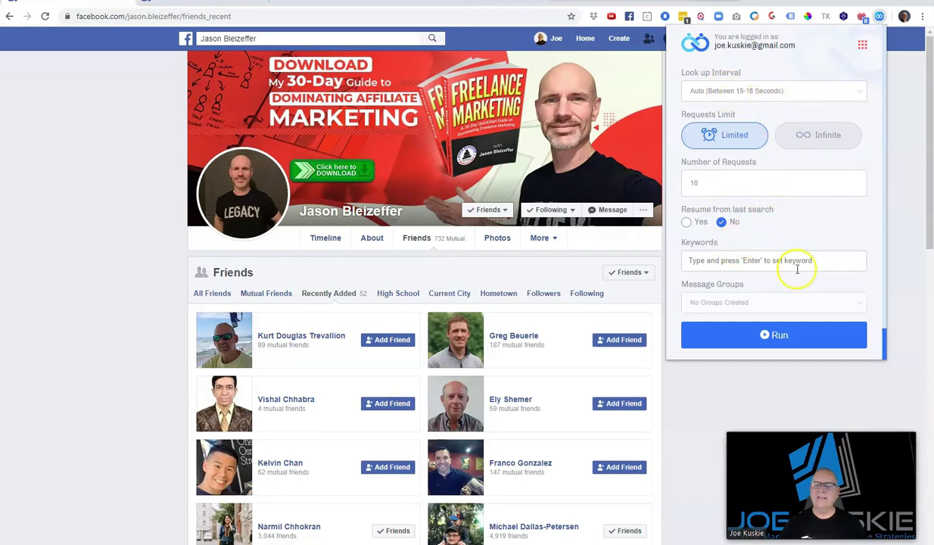
left_click(742, 340)
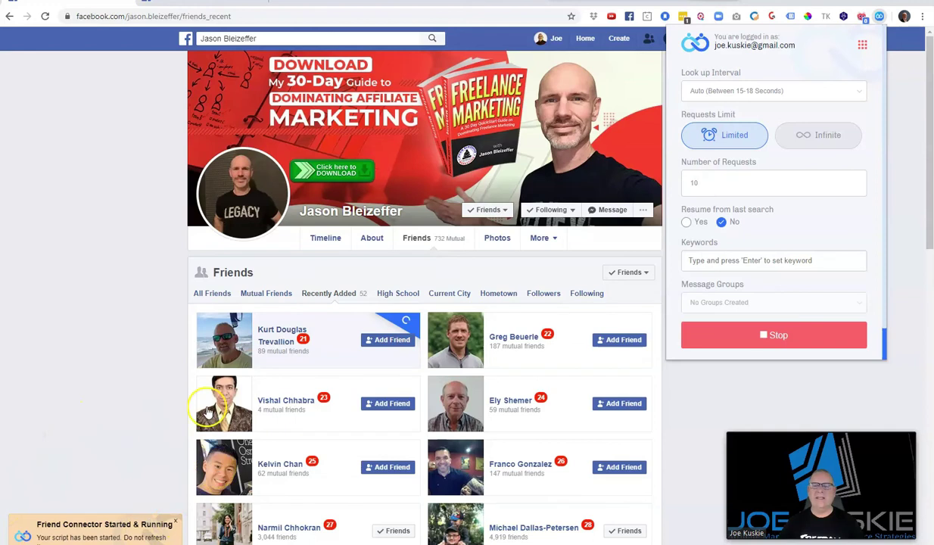
mouse_move(222, 350)
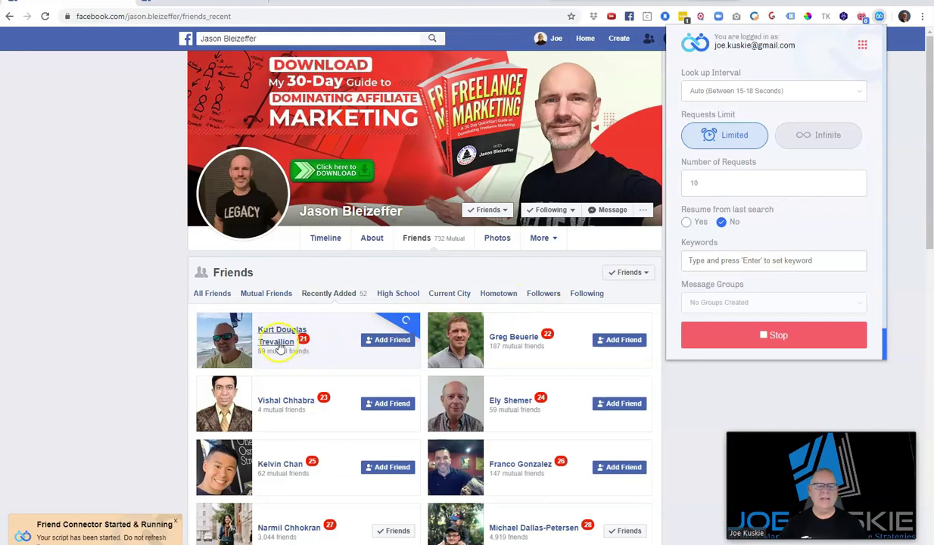
mouse_move(301, 348)
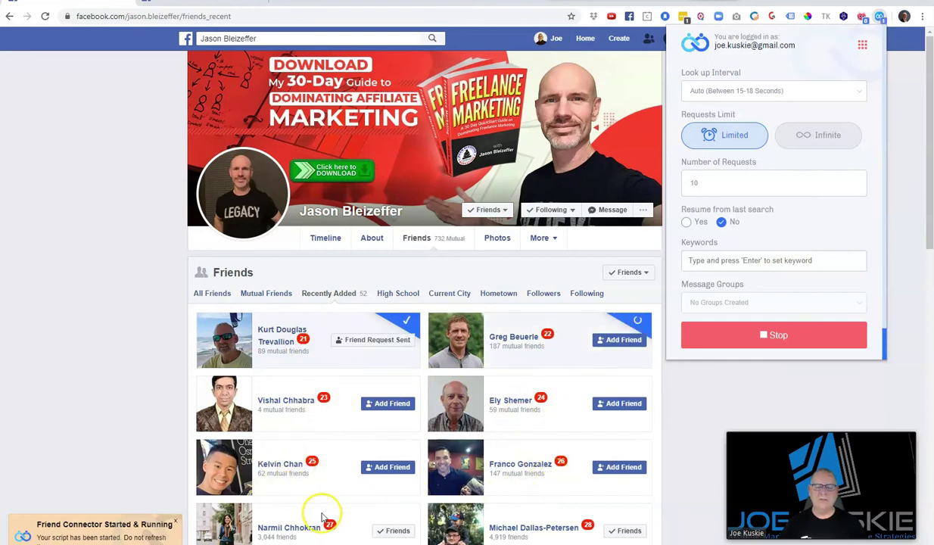
scroll(424, 492, "down", 4)
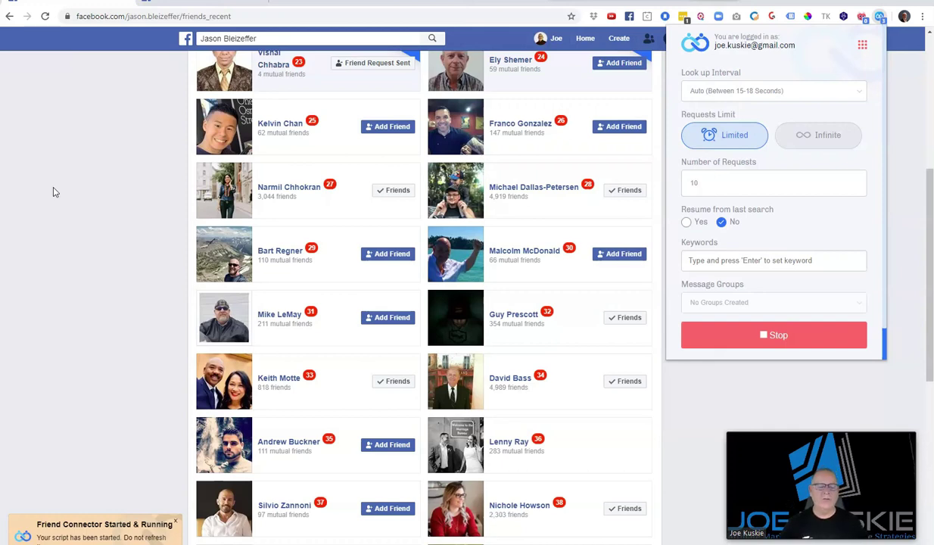
Stop the Friend Connector run, dismiss the Stopped notice, and close its panel
left_click(812, 336)
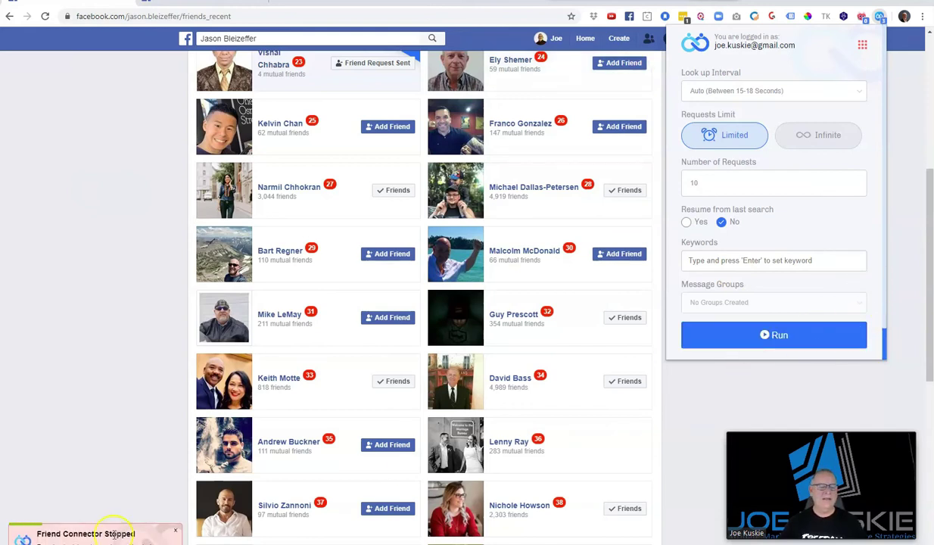
left_click(175, 530)
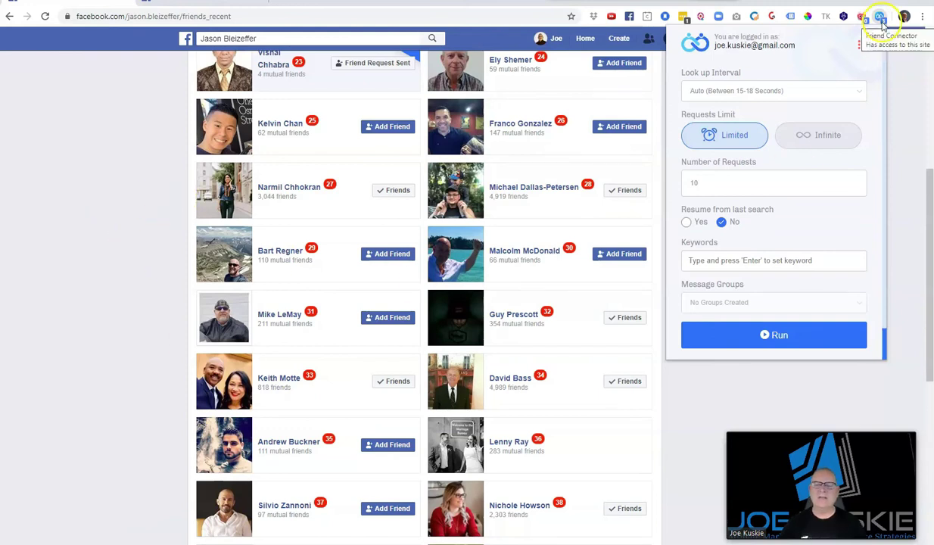
scroll(354, 224, "up", 2)
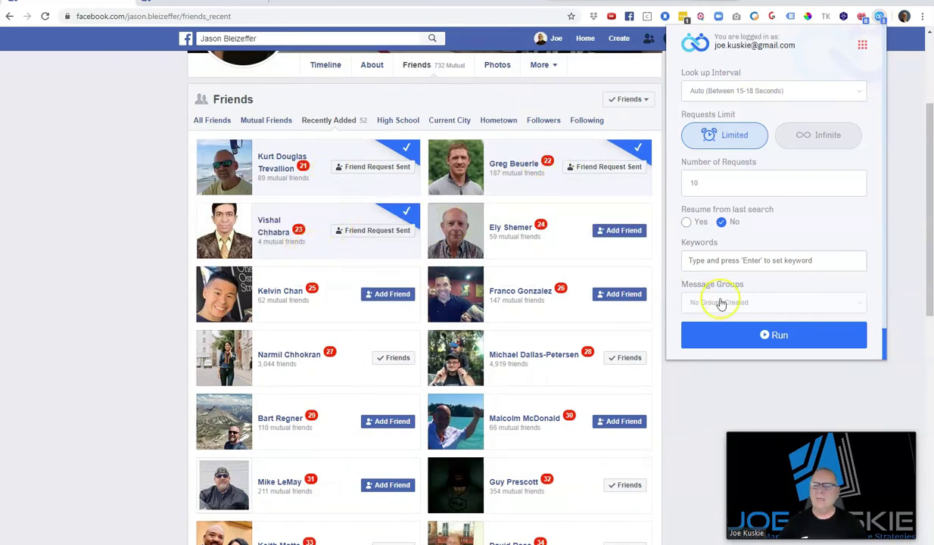
left_click(703, 410)
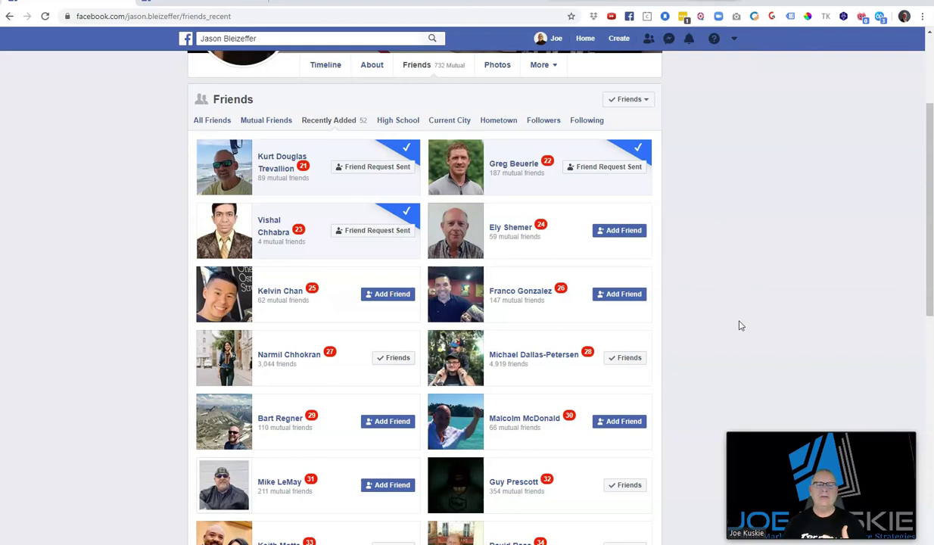
scroll(767, 266, "up", 3)
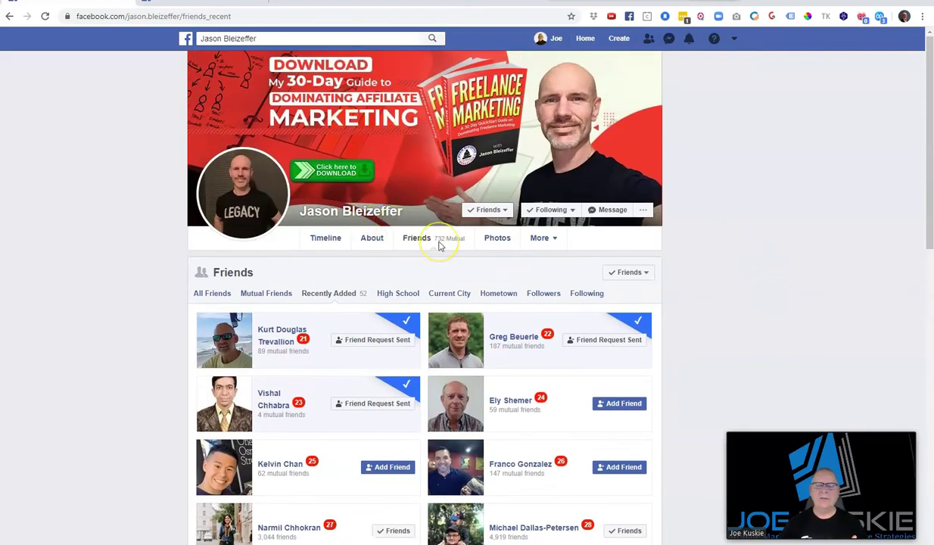
Return to the News Feed and open the Freedom Fighters group
left_click(585, 37)
left_click(556, 39)
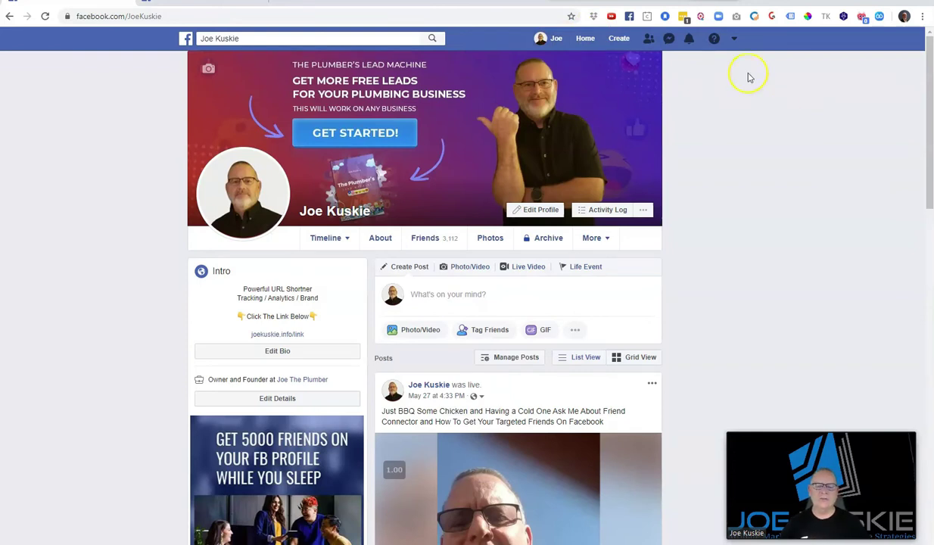
left_click(586, 38)
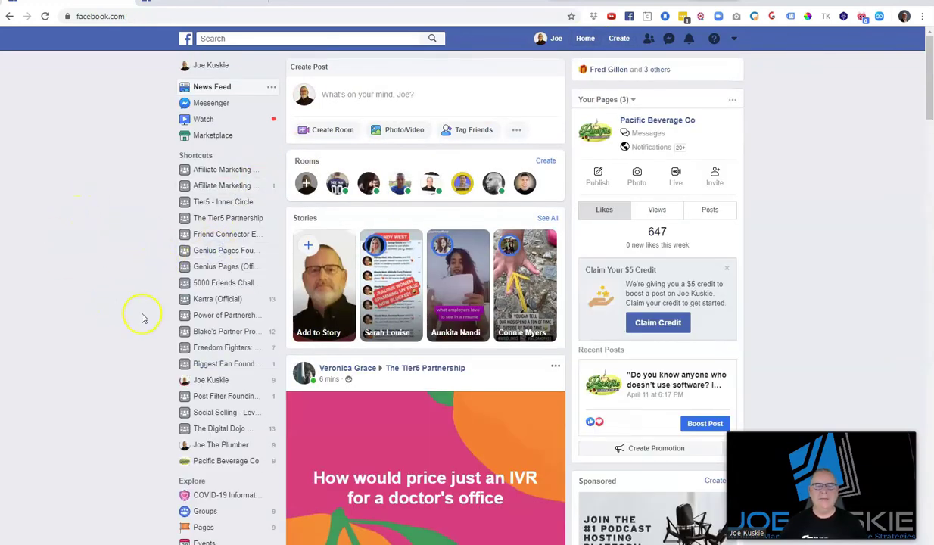
left_click(213, 348)
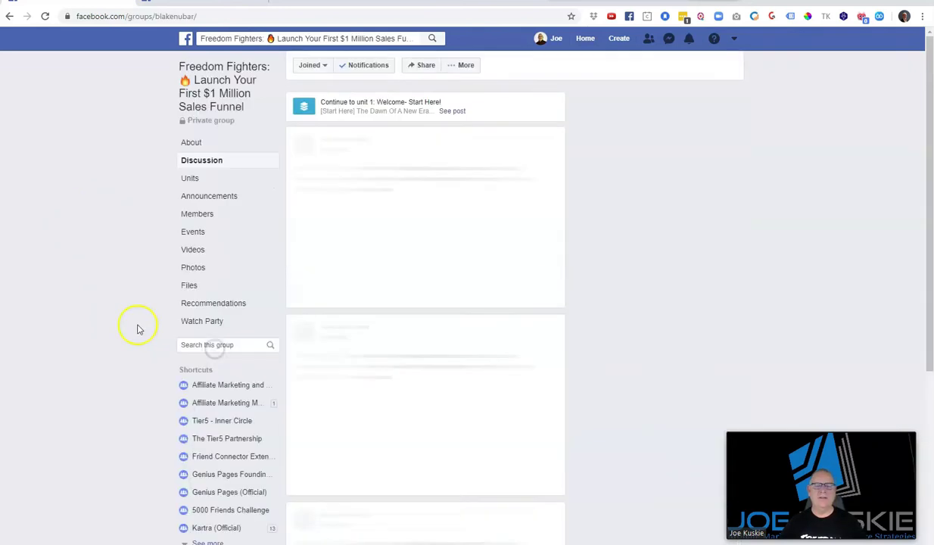
scroll(617, 165, "down", 2)
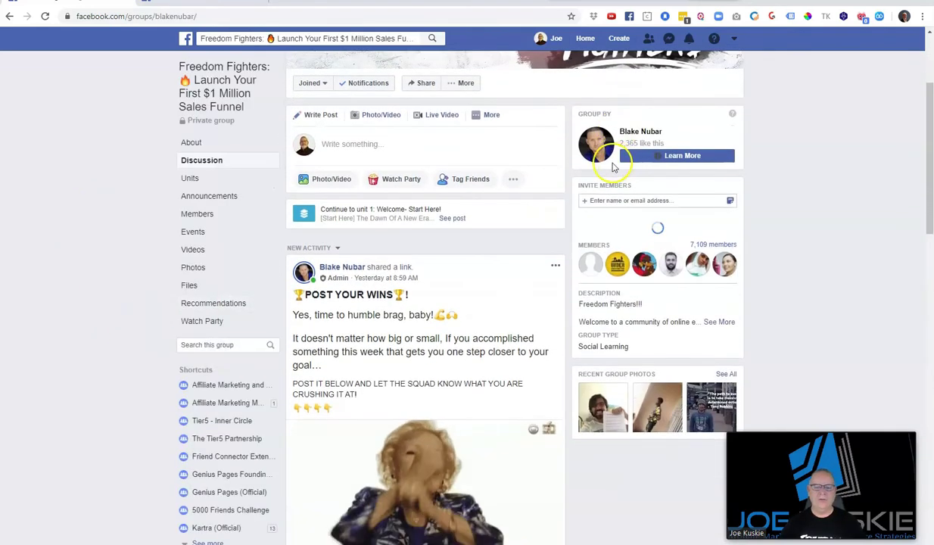
Show the group's Members page with 7,109 members and 1,116 existing friends
left_click(199, 214)
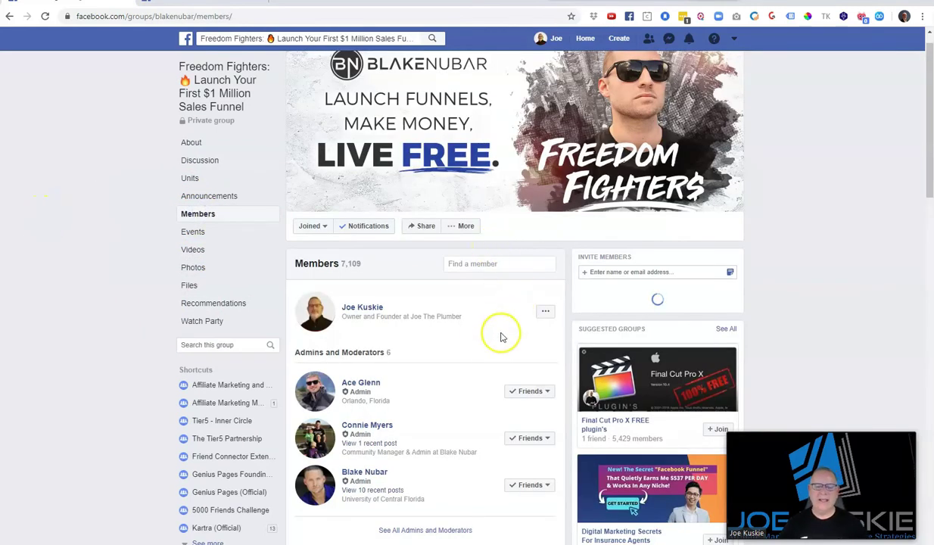
scroll(487, 339, "down", 1)
scroll(487, 338, "down", 2)
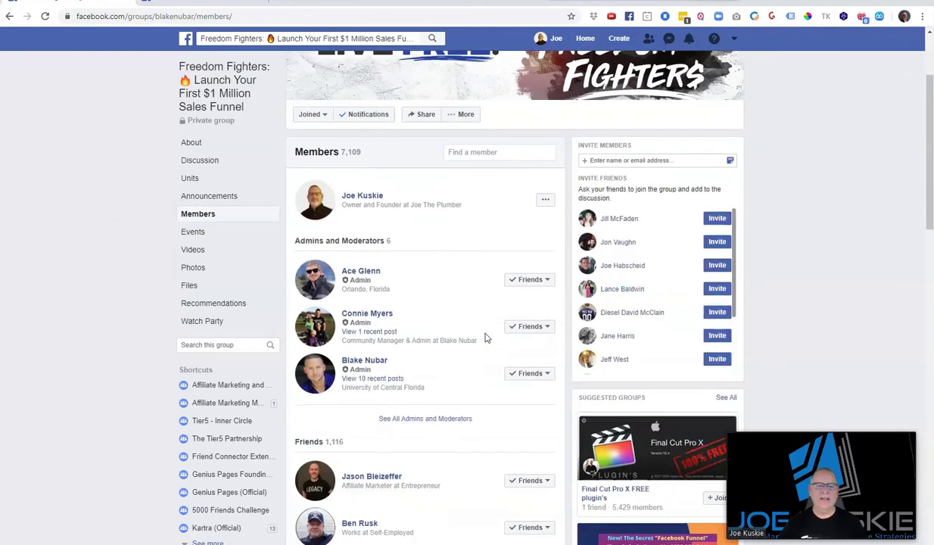
scroll(484, 335, "up", 3)
left_click(341, 271)
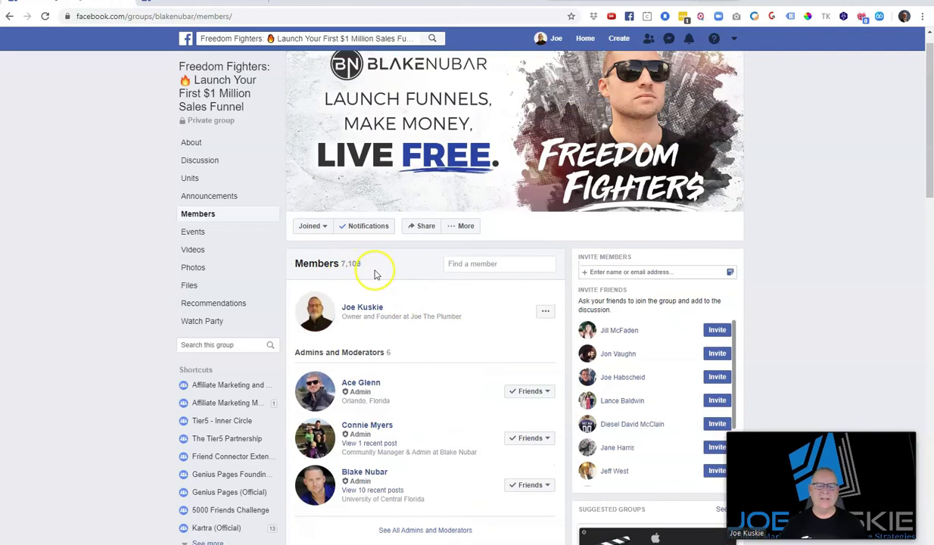
scroll(417, 296, "down", 3)
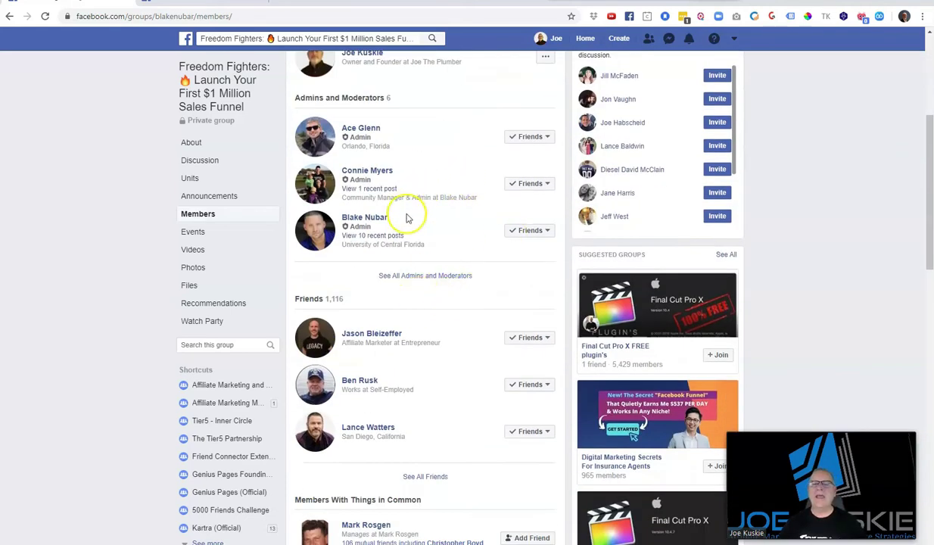
Set Friend Connector to an Auto 15–18 second interval and 10 requests
left_click(879, 17)
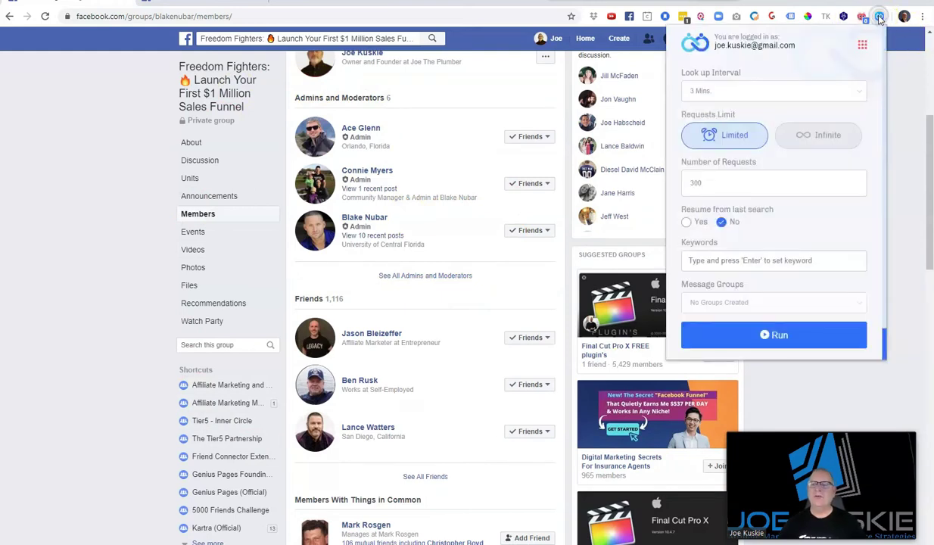
left_click(741, 91)
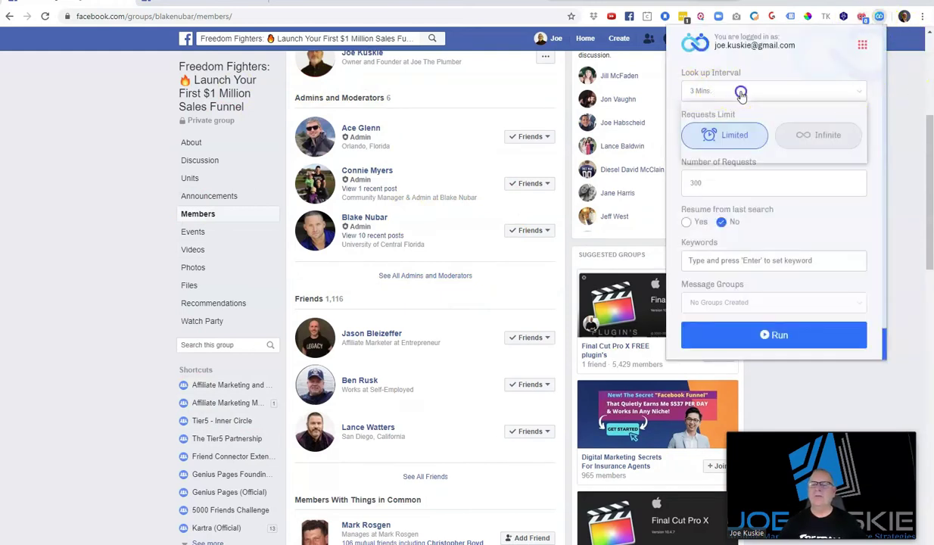
left_click(734, 106)
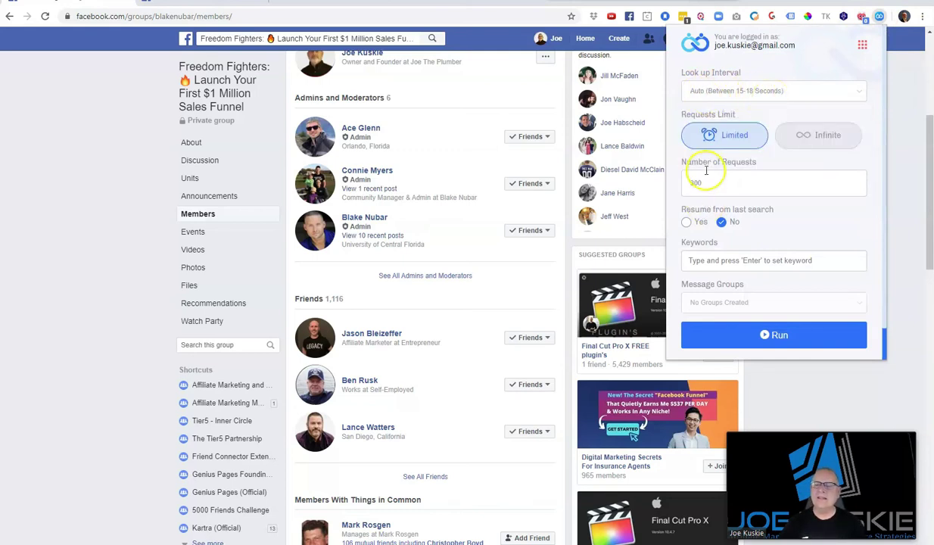
left_click_drag(701, 182, 682, 184)
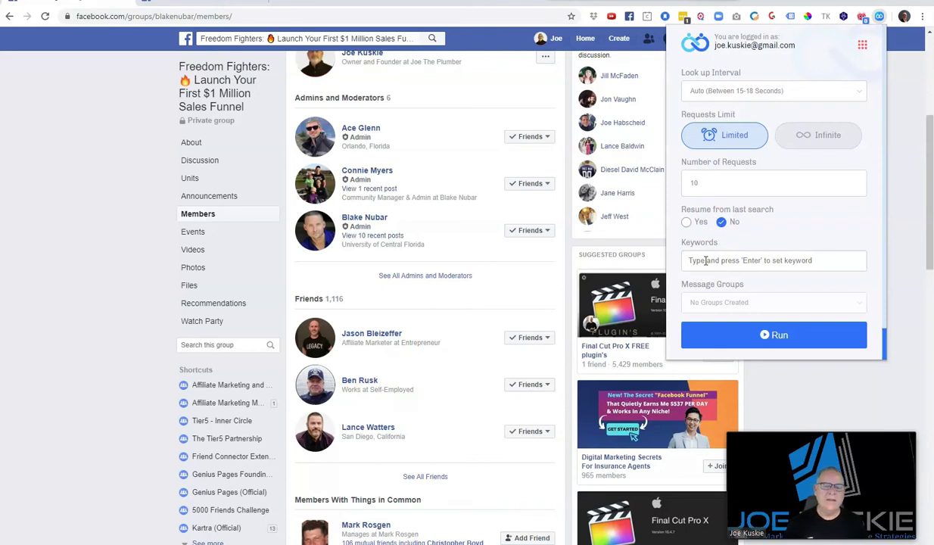
Add the keywords self employed, self-employed, CEO and Founder
type("self employed")
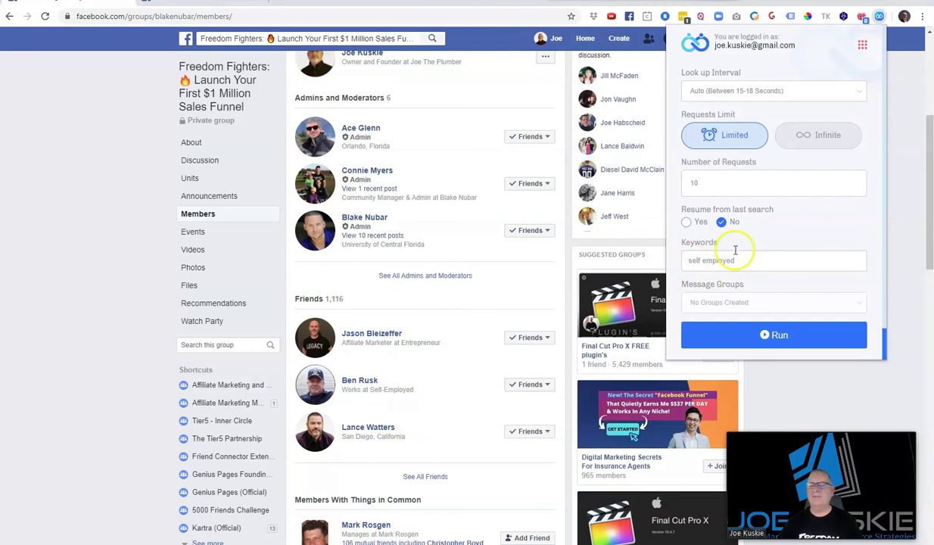
left_click(735, 258)
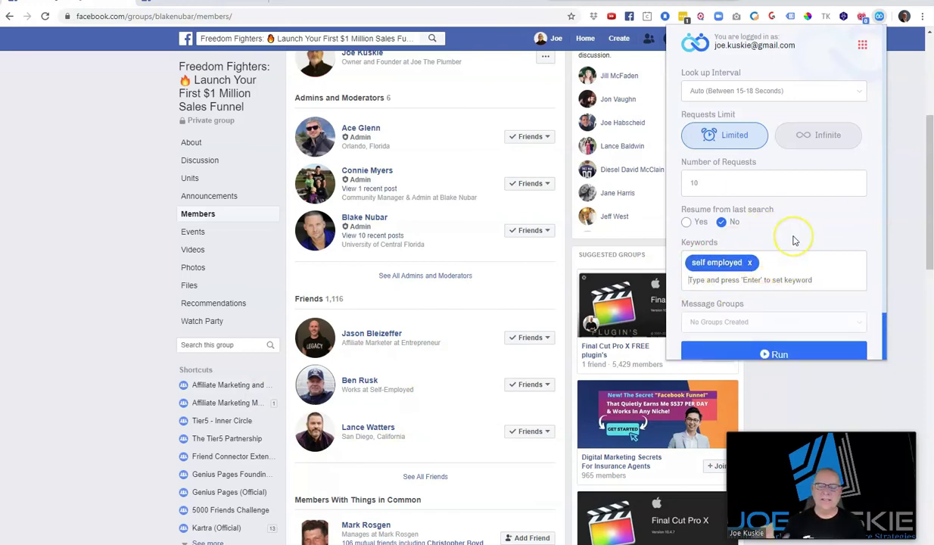
type("self-employed")
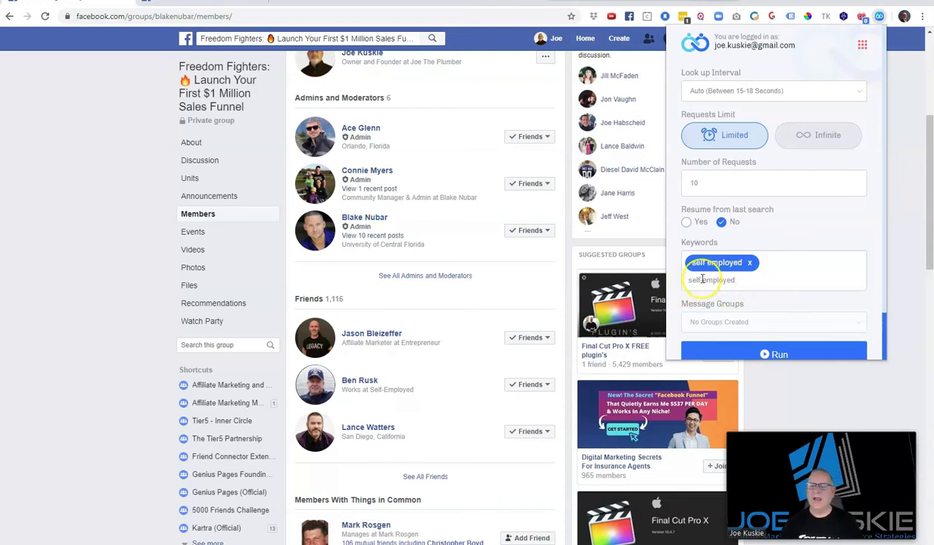
left_click(802, 227)
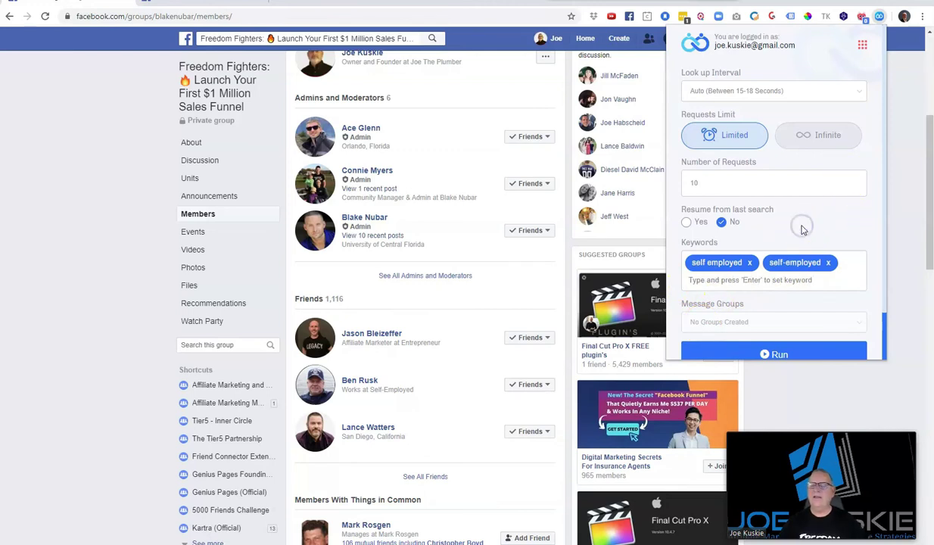
left_click(694, 282)
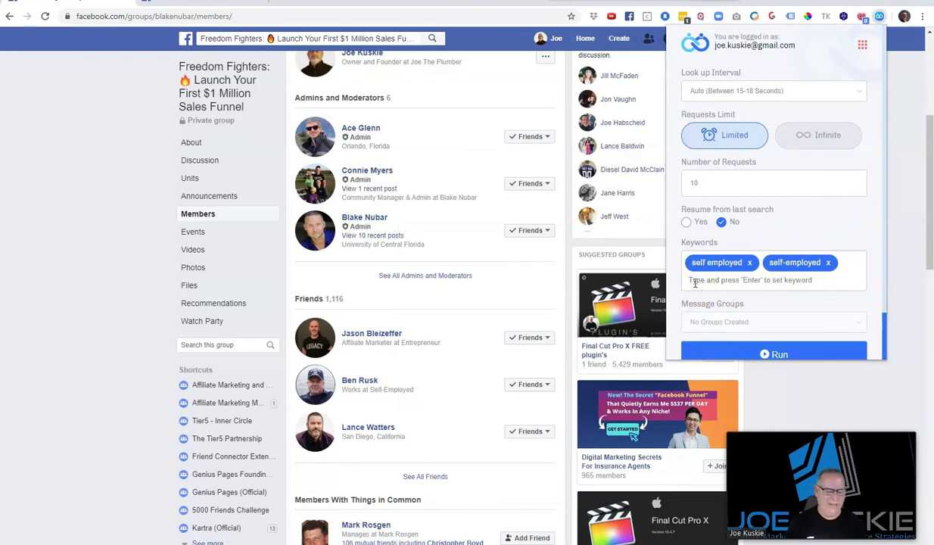
type("C")
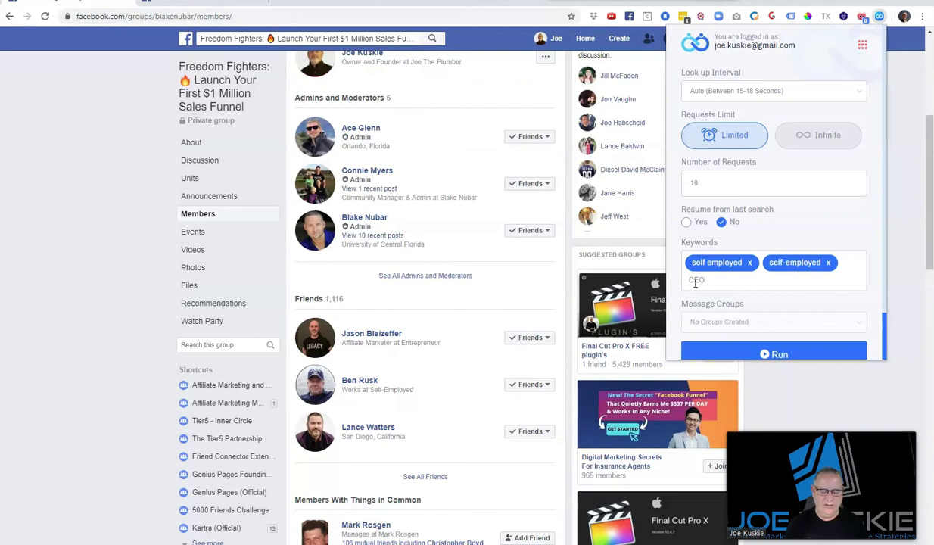
type("EO")
key("Return")
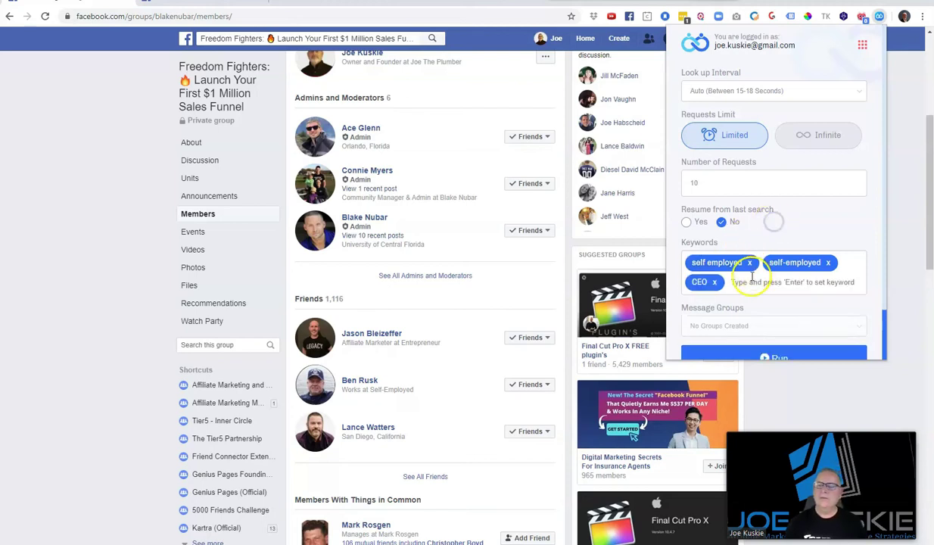
type("Fo")
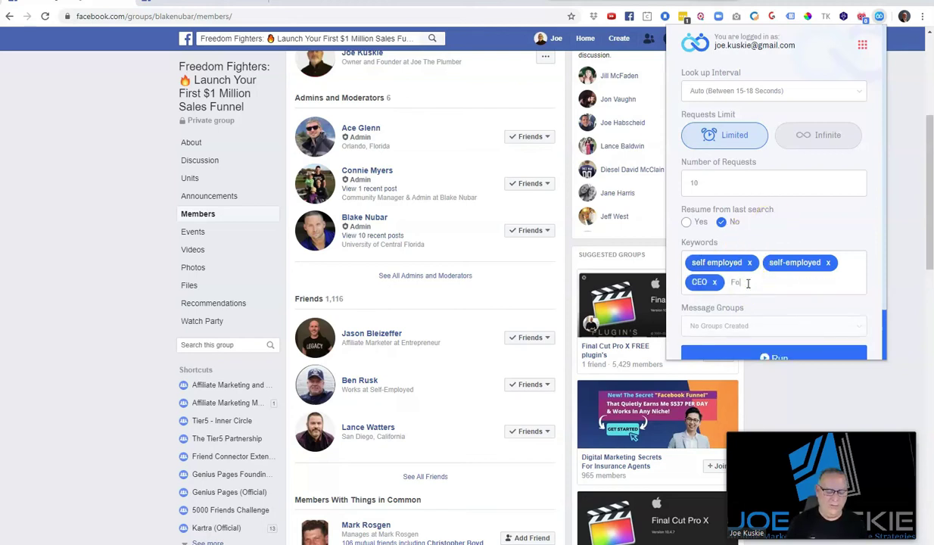
type("under")
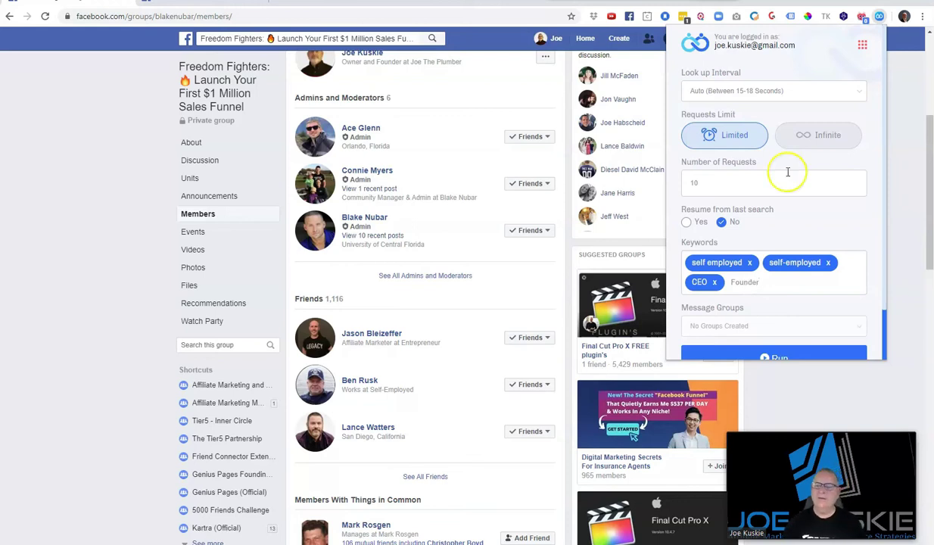
key("Return")
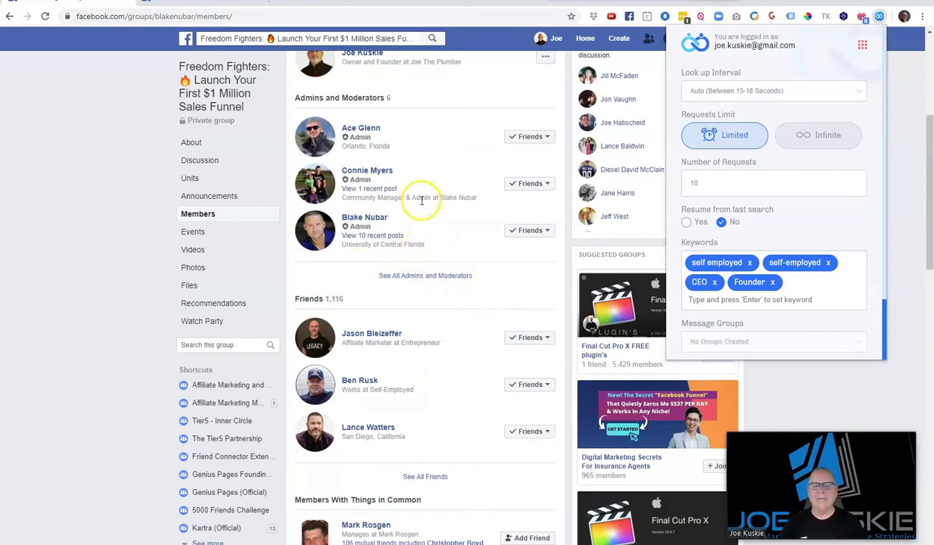
Remove all four keyword tags, leaving the Keywords box empty
left_click(749, 263)
left_click(751, 263)
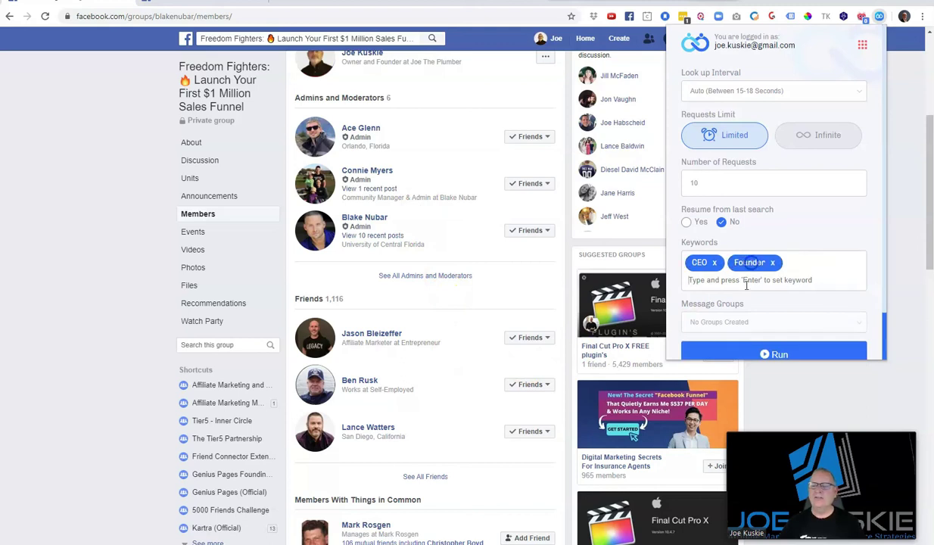
left_click(715, 263)
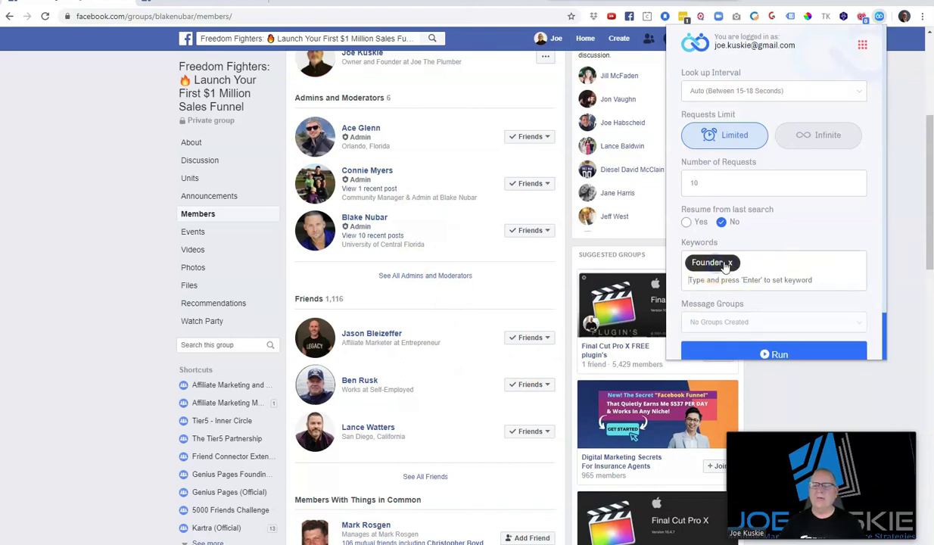
left_click(730, 262)
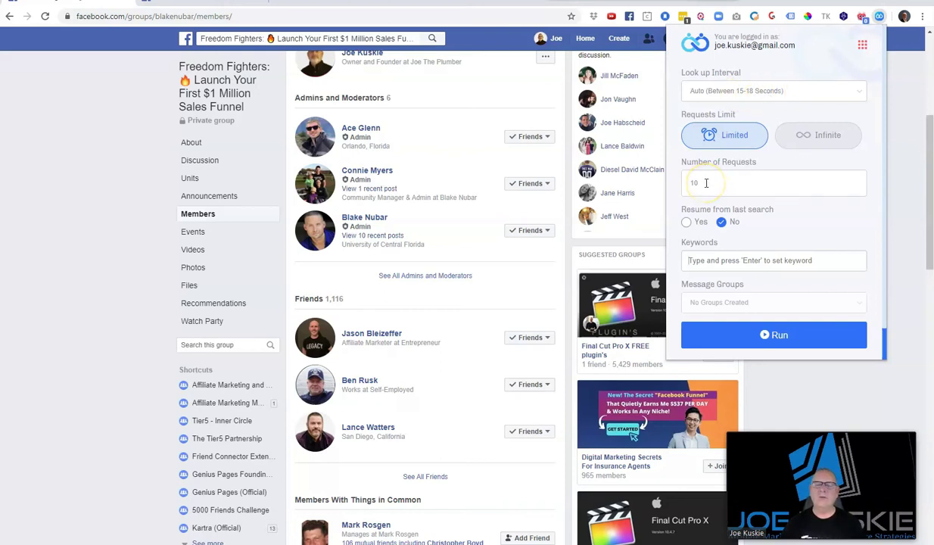
Run Friend Connector on the Freedom Fighters members until six new members show Friend Request Sent
left_click(806, 337)
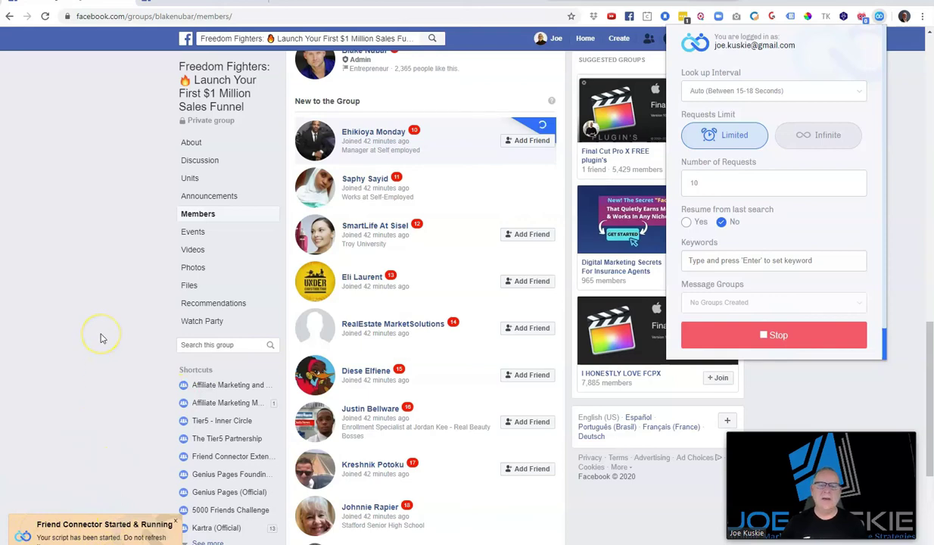
scroll(471, 193, "up", 15)
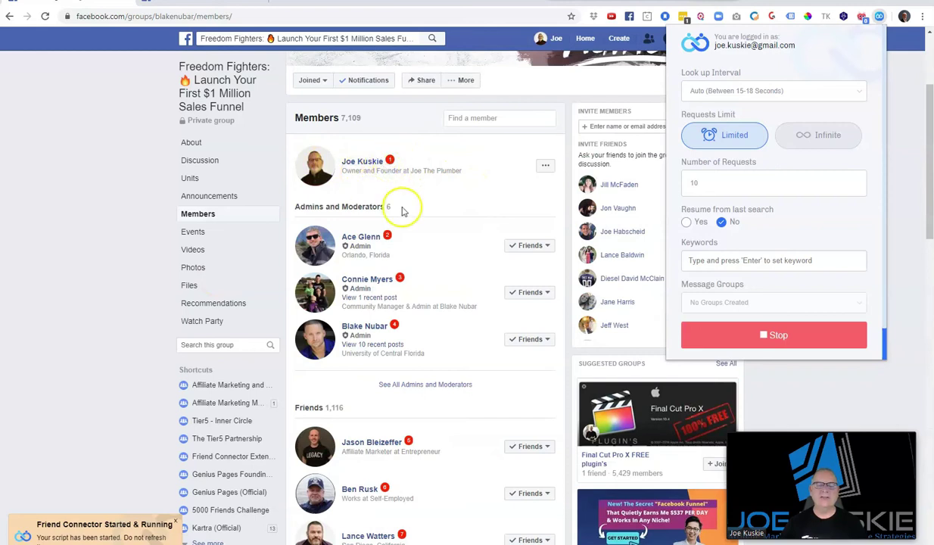
scroll(452, 305, "down", 4)
scroll(453, 305, "down", 8)
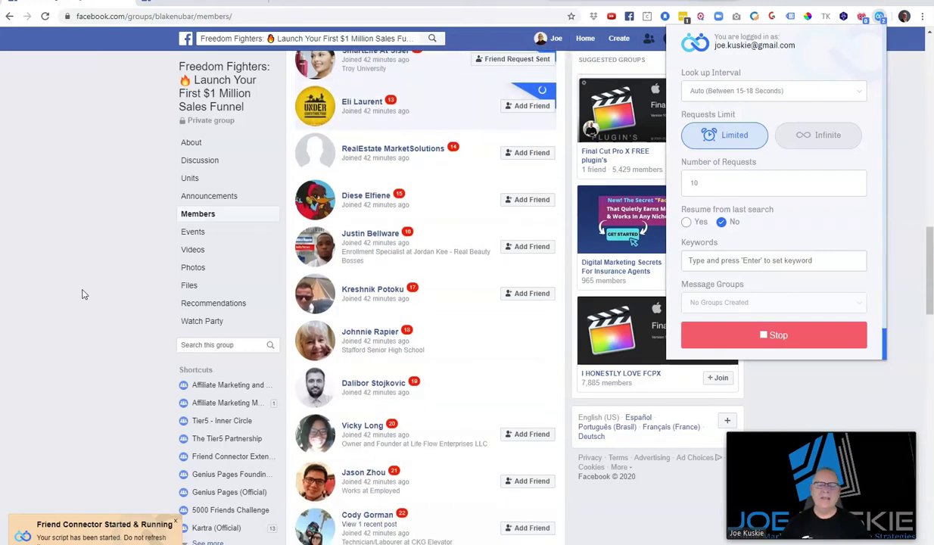
left_click(71, 301)
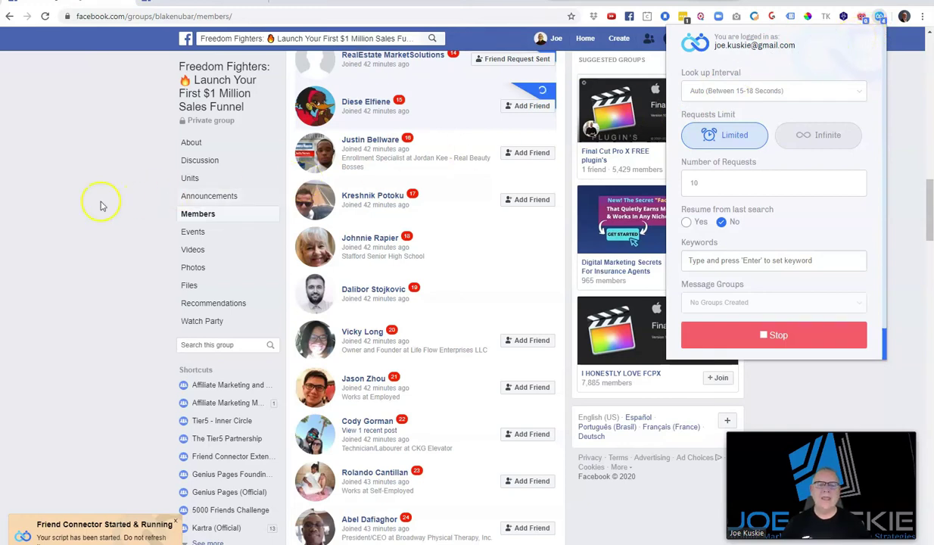
scroll(445, 303, "up", 6)
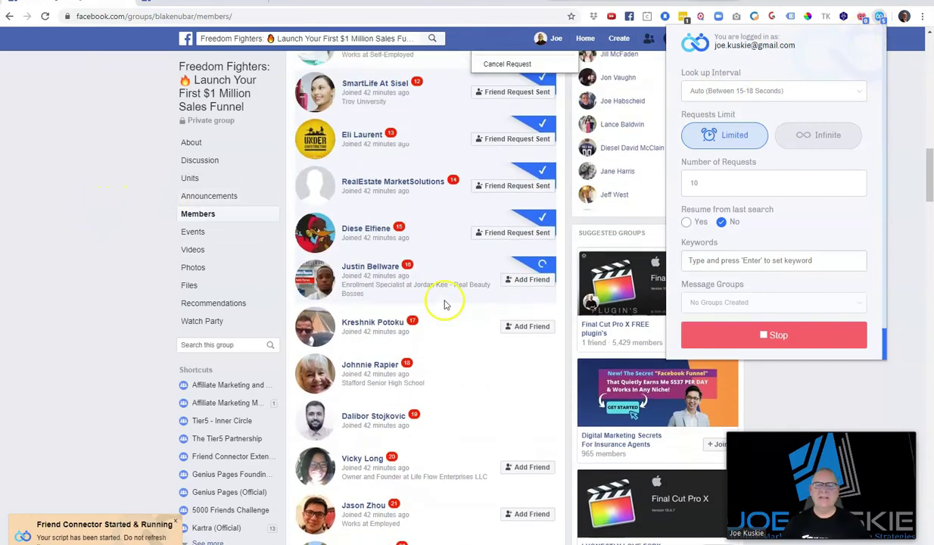
scroll(445, 305, "up", 5)
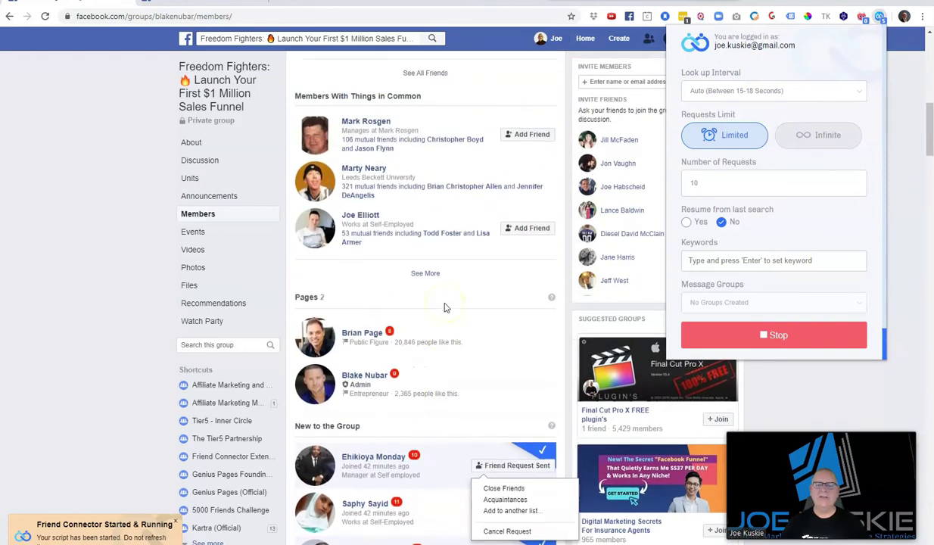
scroll(445, 308, "down", 5)
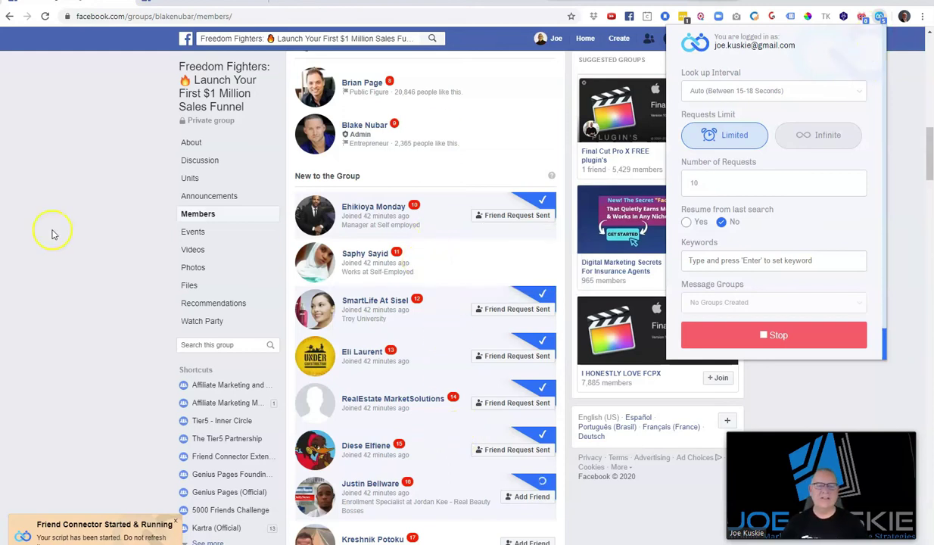
scroll(83, 241, "down", 6)
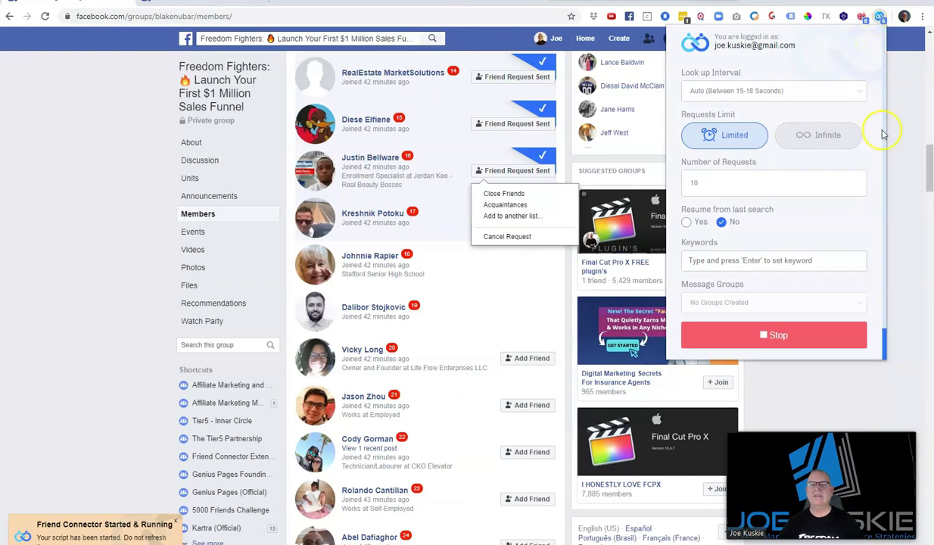
Stop the run, close the friend request menu, and reopen Friend Connector's settings
left_click(810, 336)
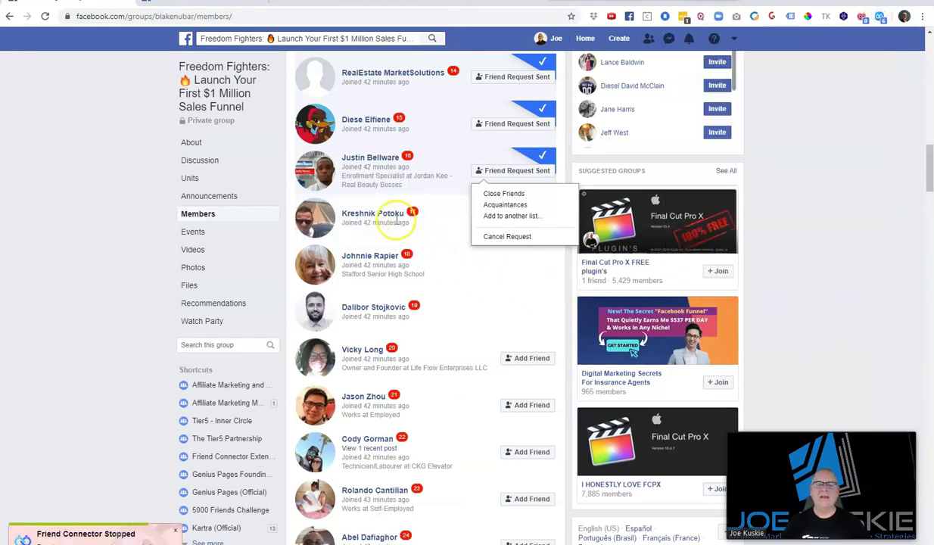
left_click(448, 246)
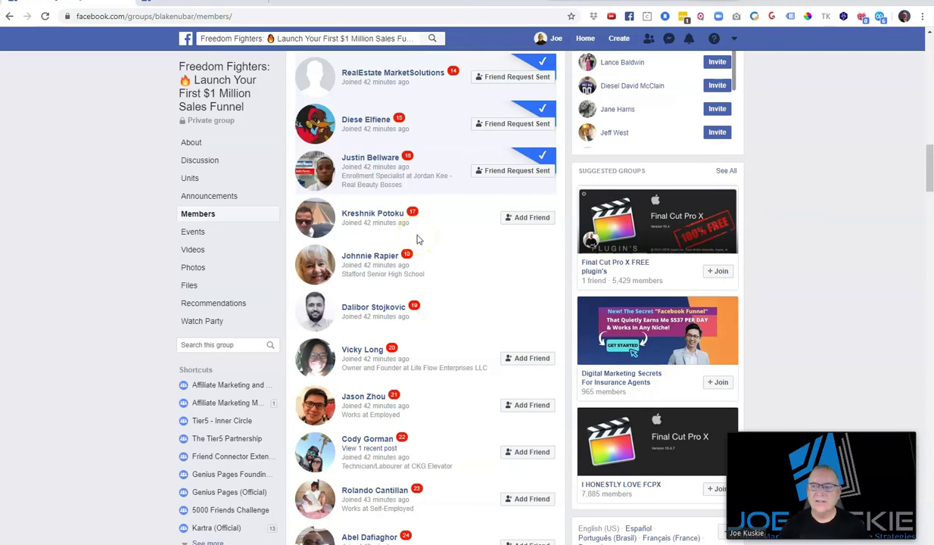
left_click(879, 17)
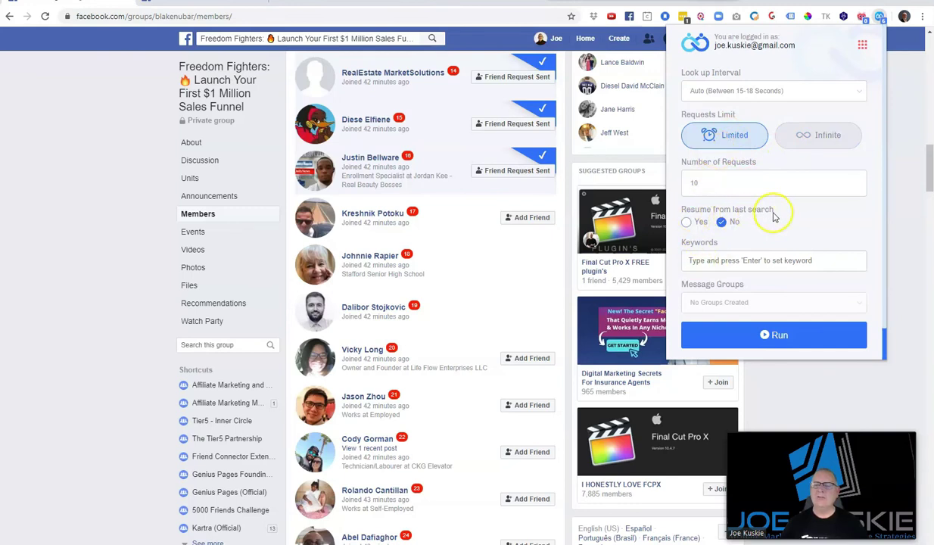
Set Friend Connector to resume from member position 17 and restart the run
left_click(687, 223)
left_click(706, 264)
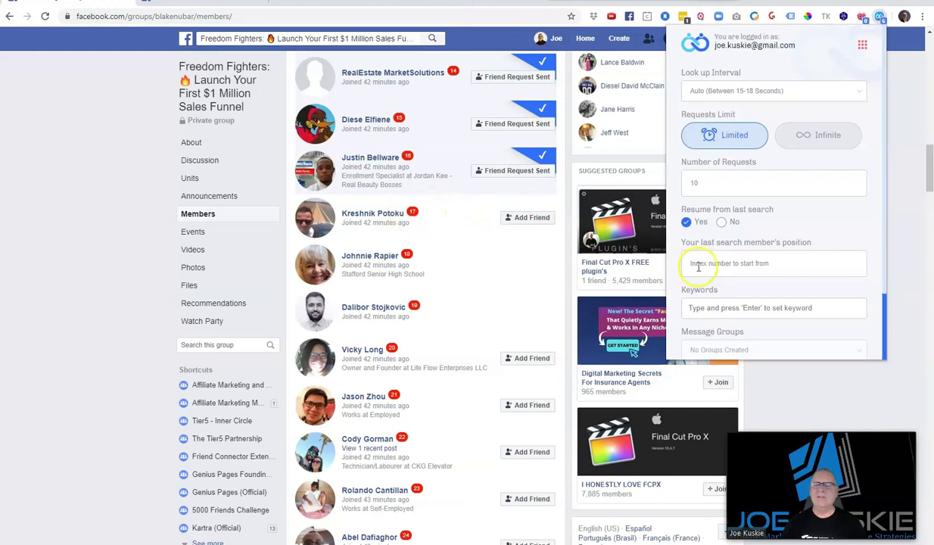
type("17")
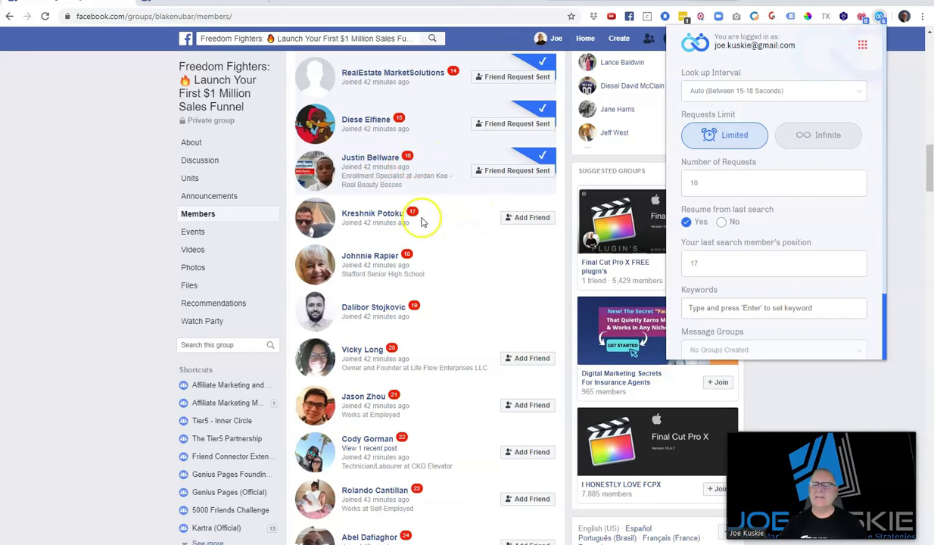
scroll(802, 272, "down", 2)
left_click(708, 298)
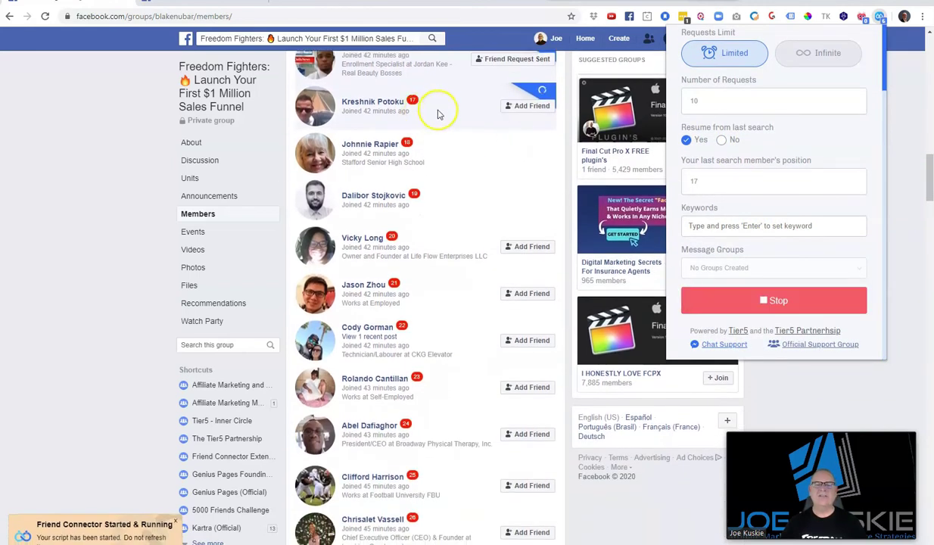
Stop the automatic friend-request run, leaving members 20 and 21 marked Friend Request Sent
scroll(457, 234, "up", 9)
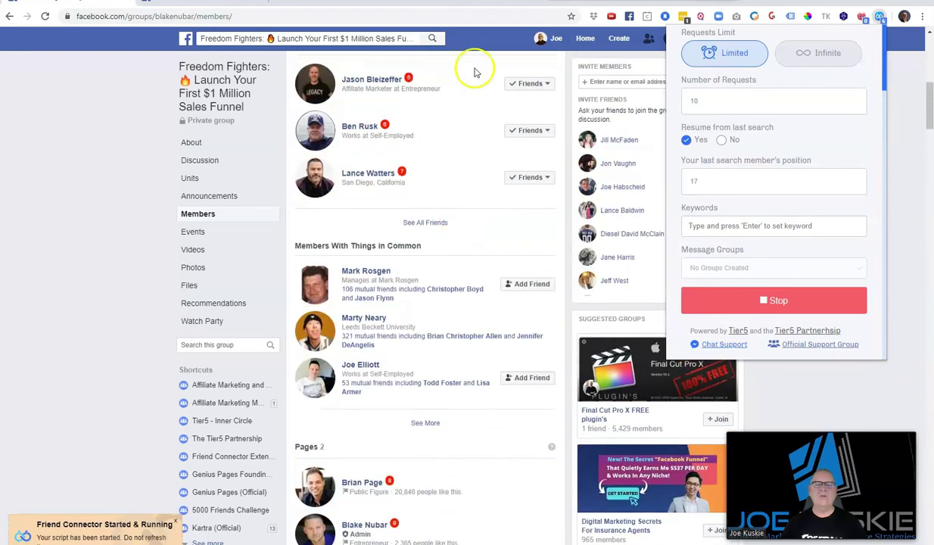
scroll(454, 156, "up", 1)
scroll(453, 155, "up", 5)
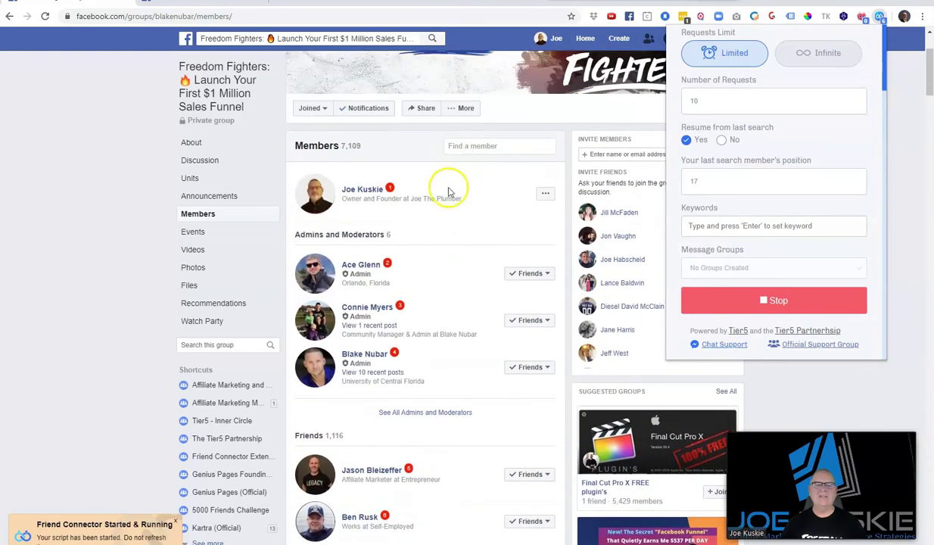
scroll(448, 259, "down", 8)
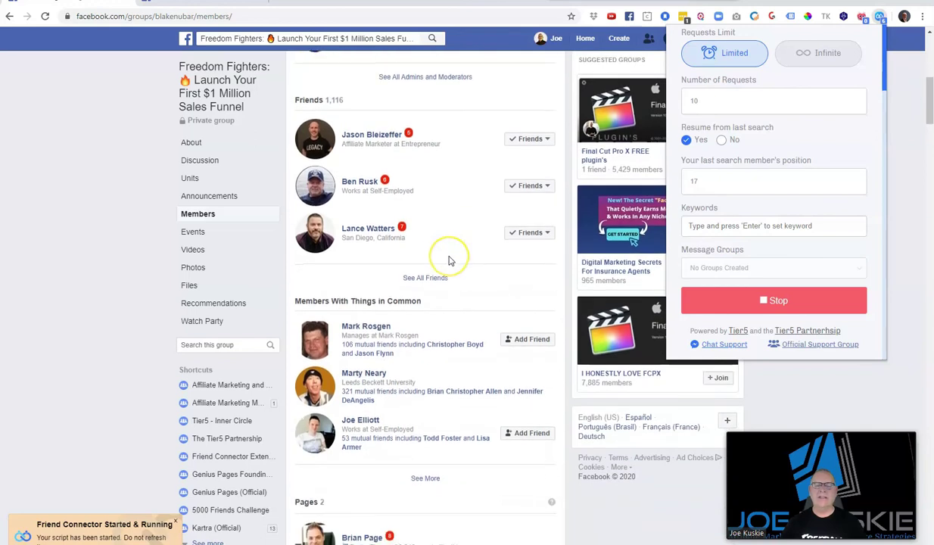
scroll(449, 259, "down", 2)
scroll(449, 257, "up", 5)
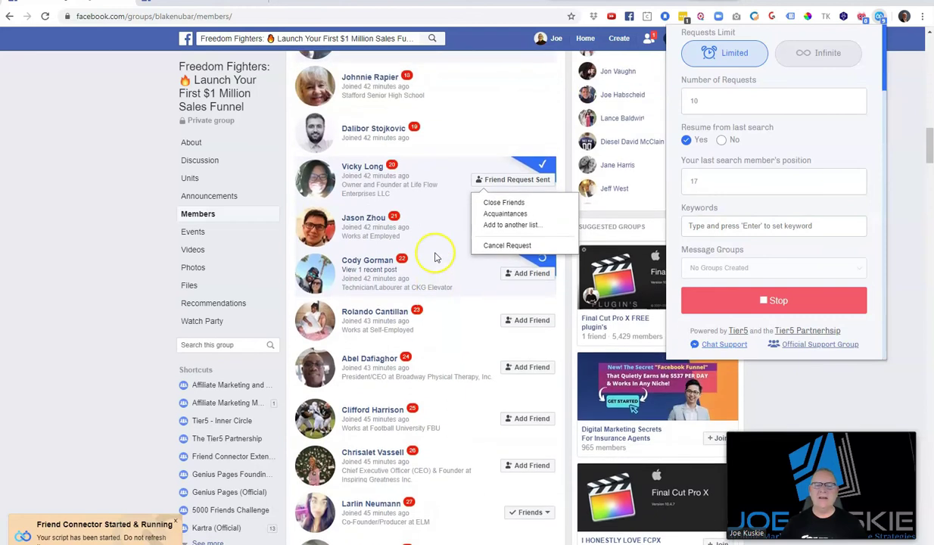
left_click(725, 302)
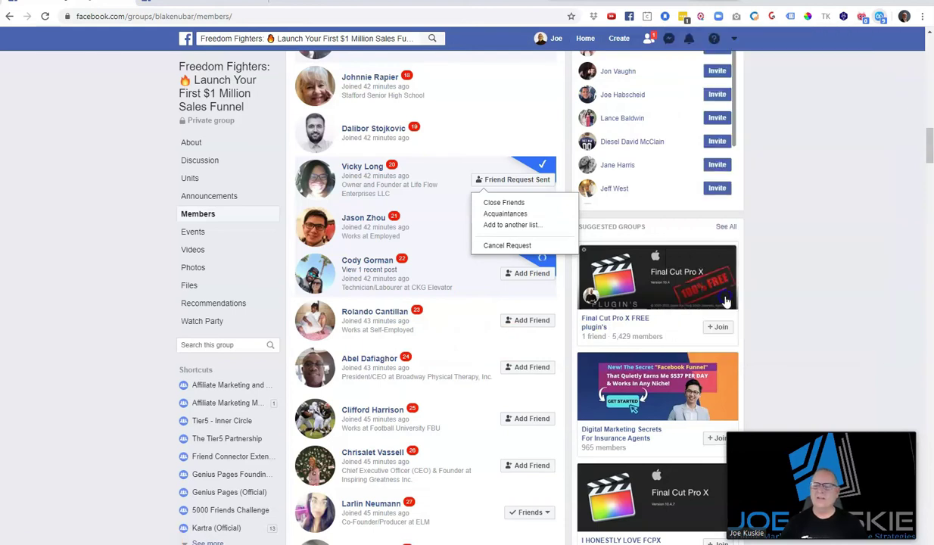
left_click(761, 306)
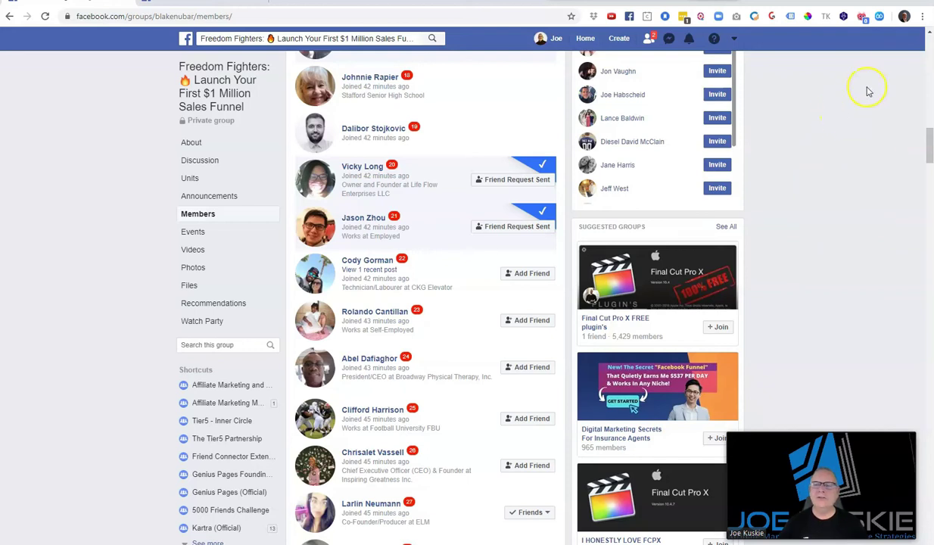
From the Friend Connector account menu, go to the empty Message Segments page
left_click(879, 16)
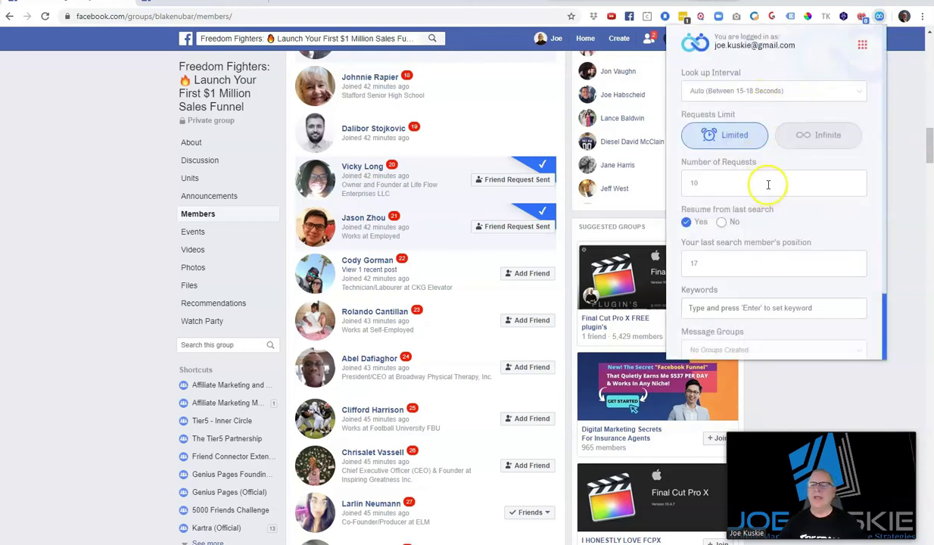
scroll(777, 219, "down", 2)
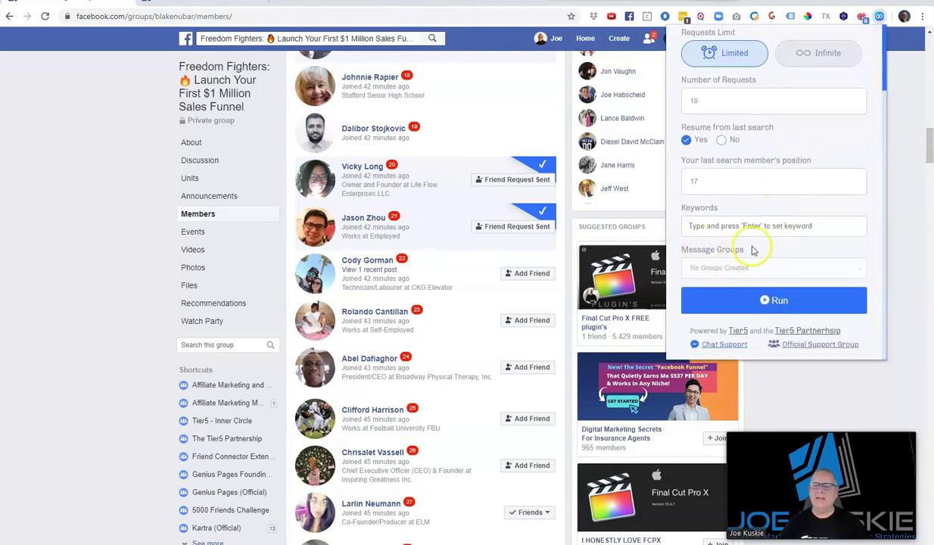
scroll(740, 256, "up", 2)
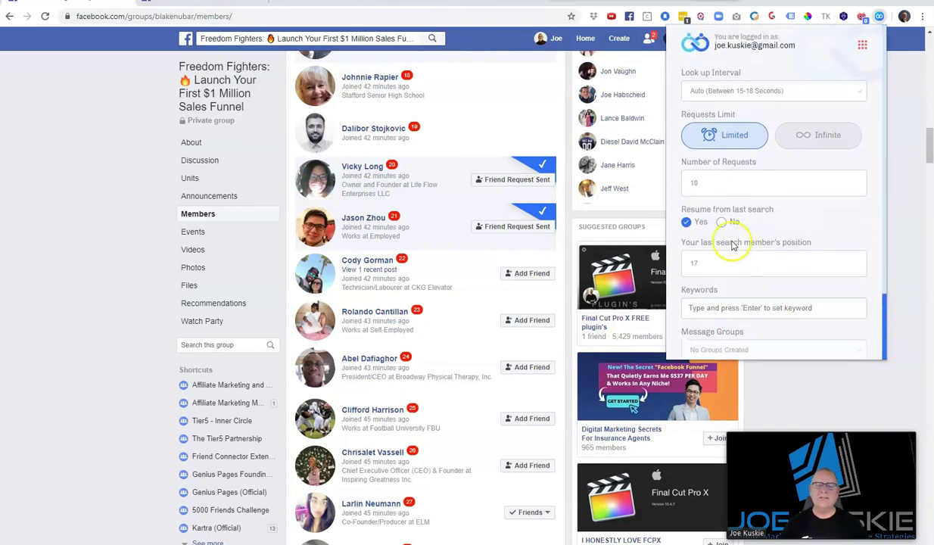
left_click(863, 48)
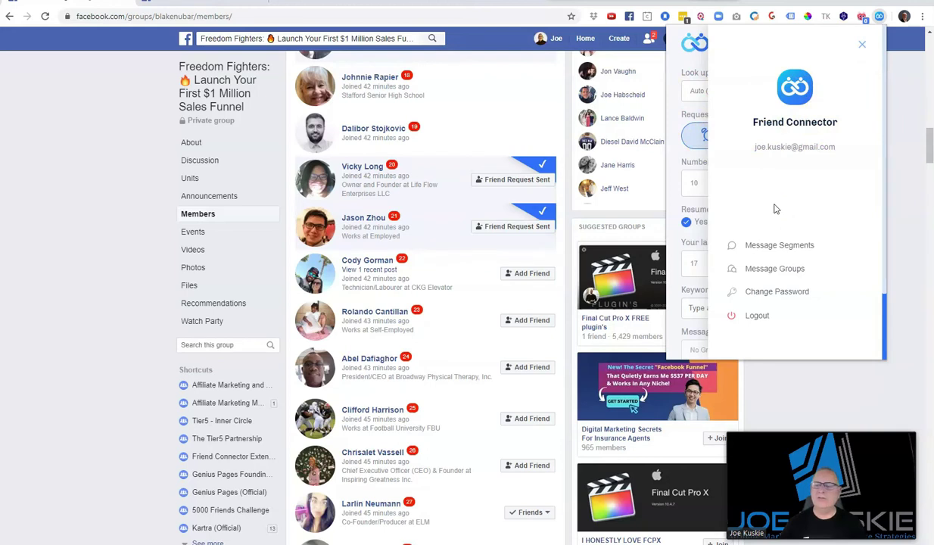
left_click(756, 246)
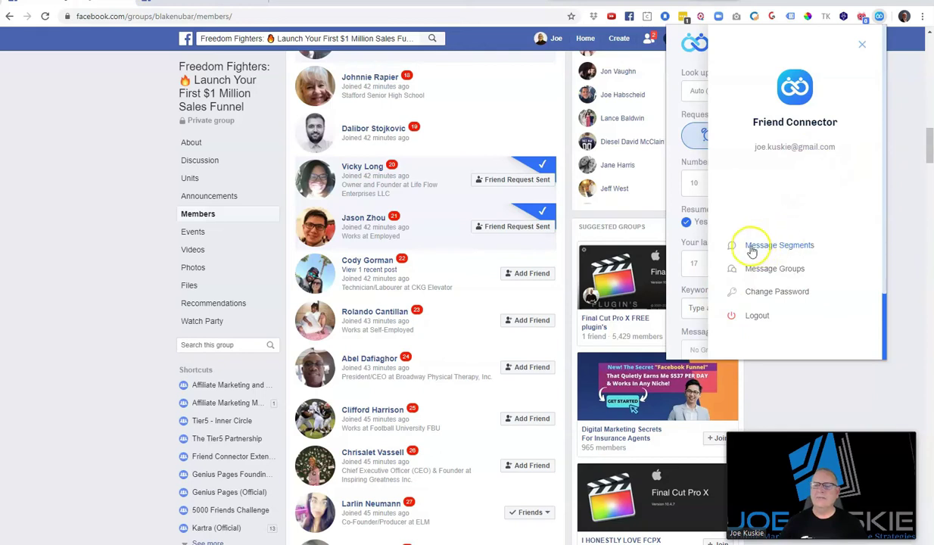
left_click(804, 249)
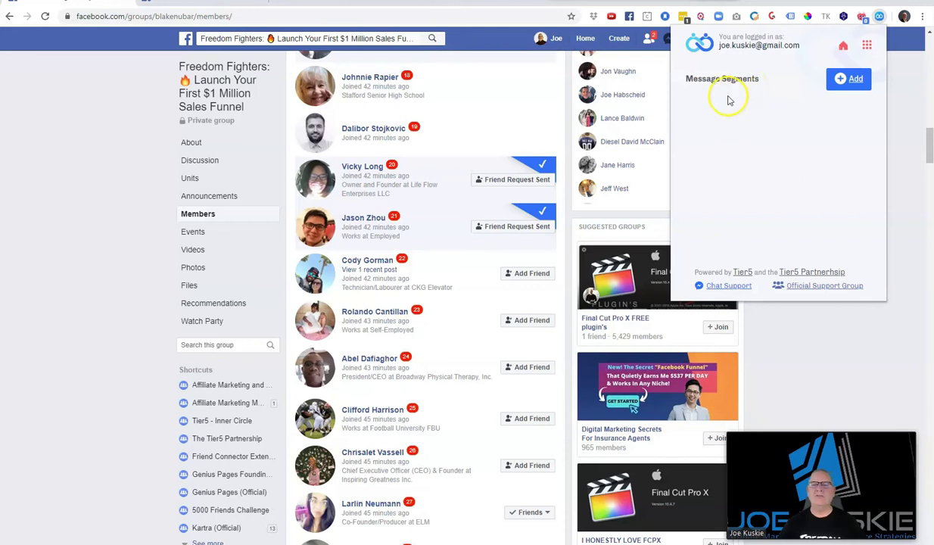
Start a new message segment titled Greeting with a first block 'Hey {First_Name}'
left_click(844, 83)
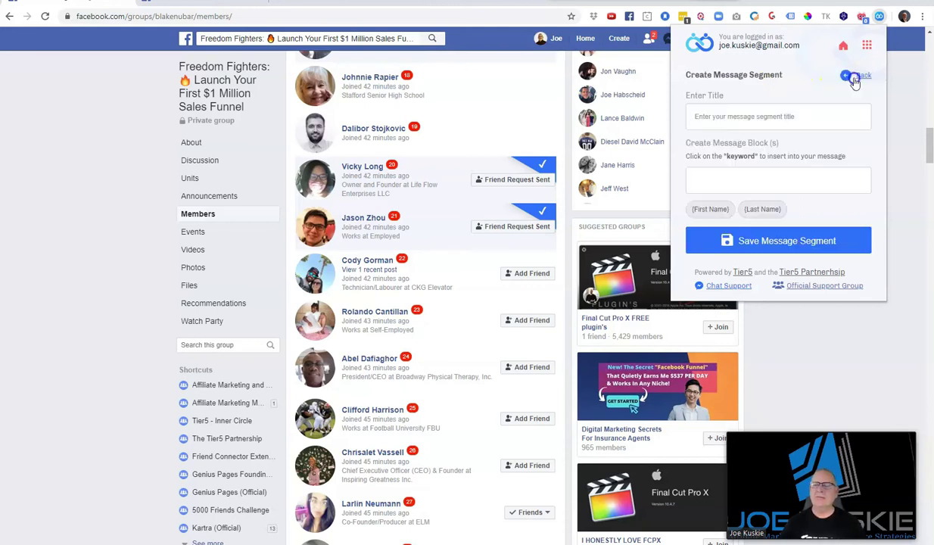
left_click(711, 116)
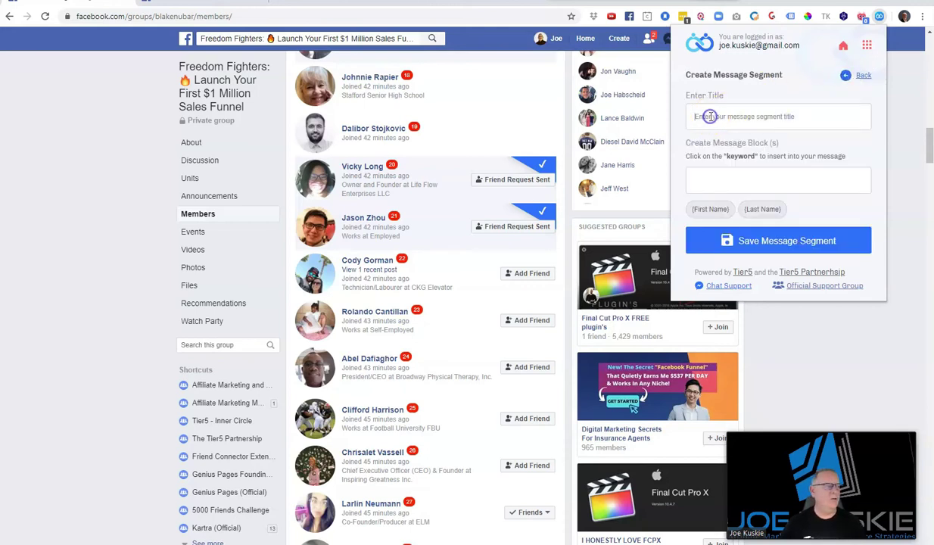
type("Greeting")
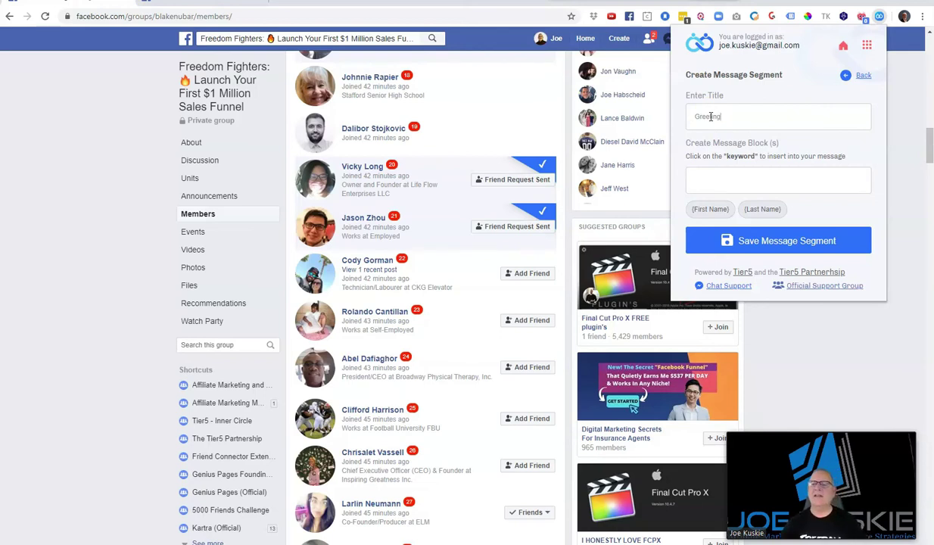
left_click(705, 176)
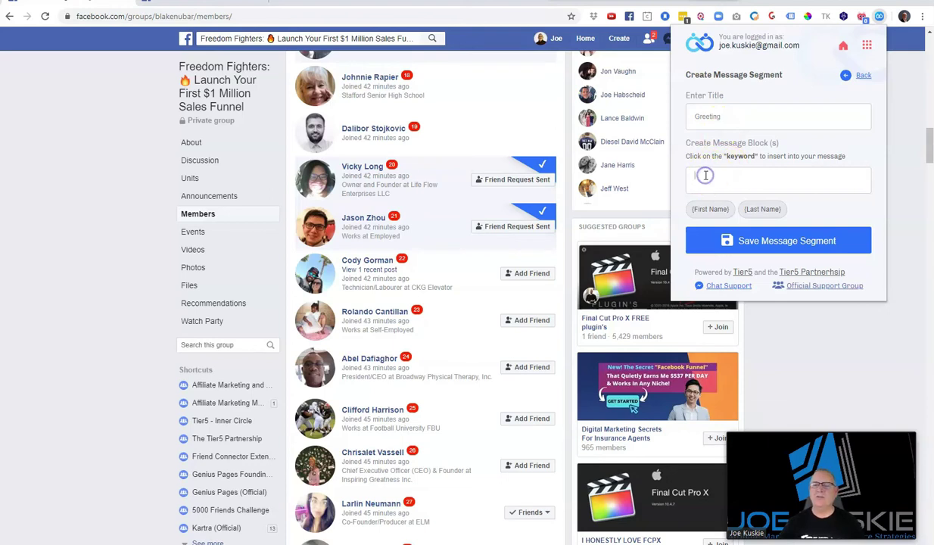
type("Hey")
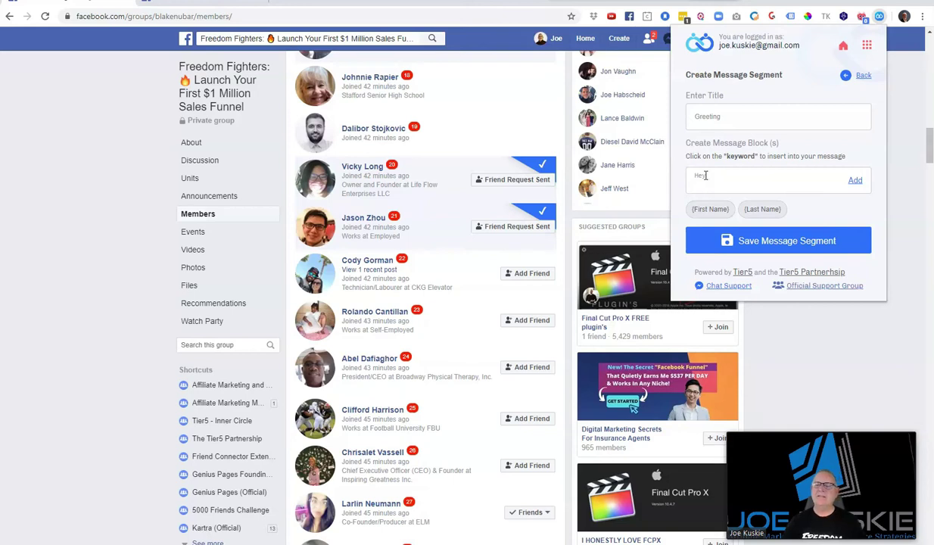
left_click(710, 209)
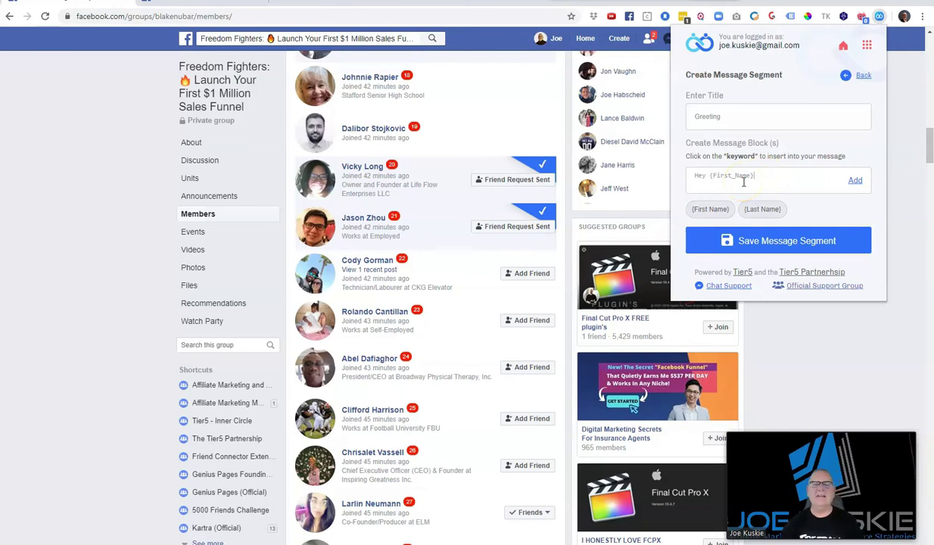
left_click(362, 81)
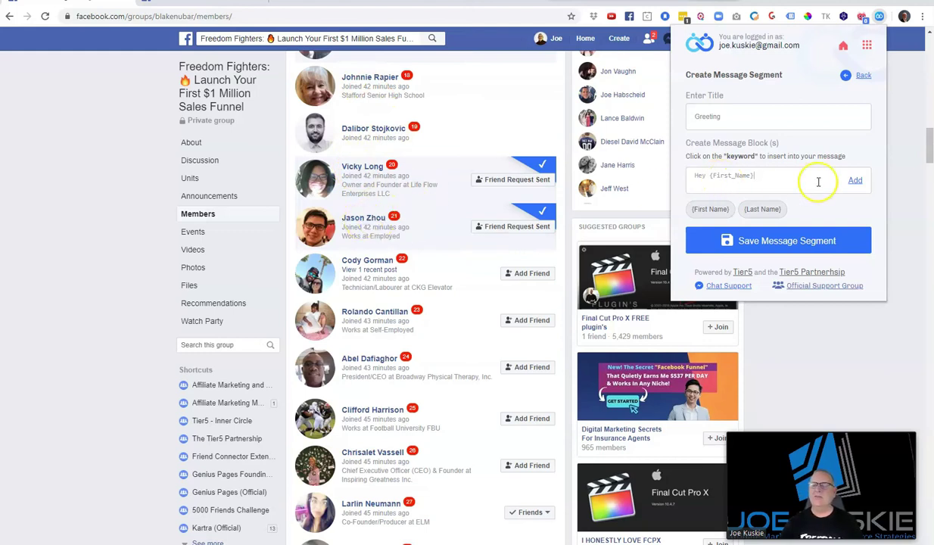
left_click(855, 181)
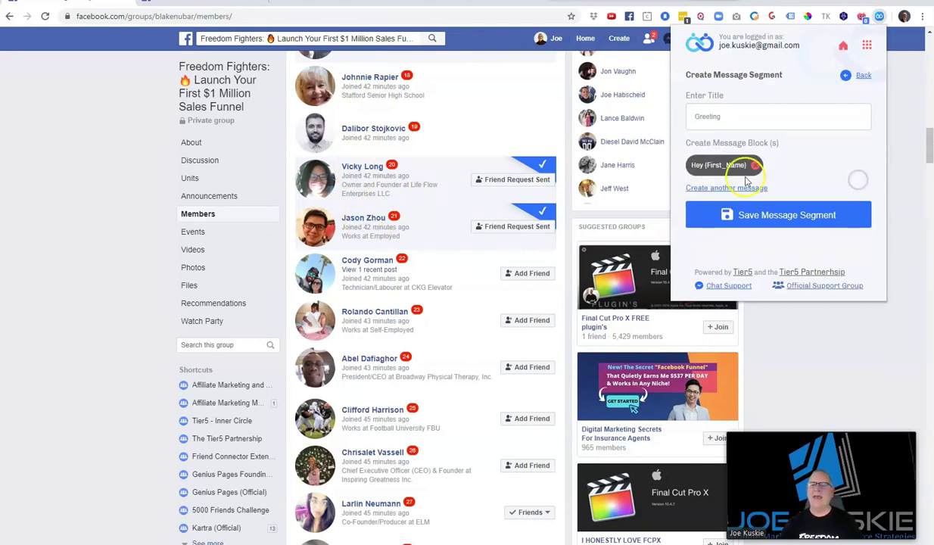
Add 'Hello {First_Name}' and 'Hi {First_Name}' as the second and third blocks
left_click(720, 191)
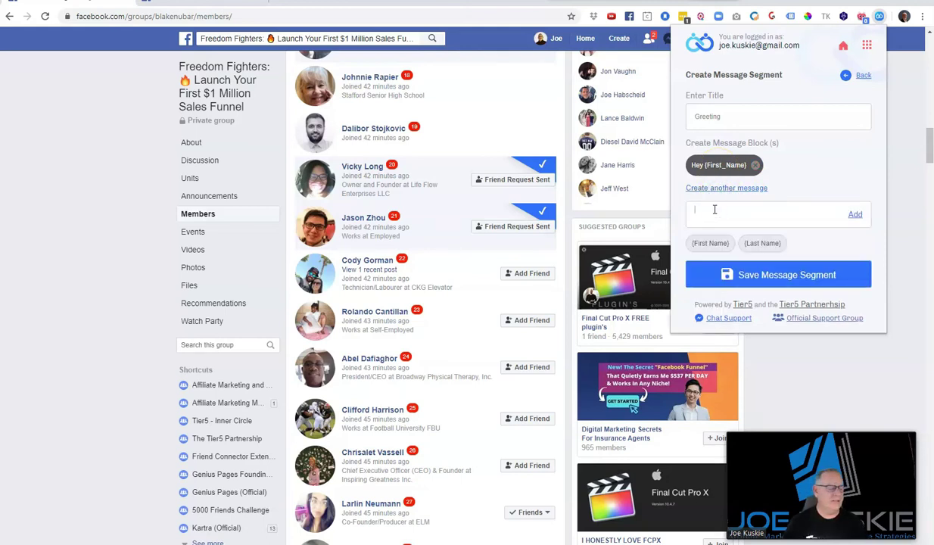
type("H")
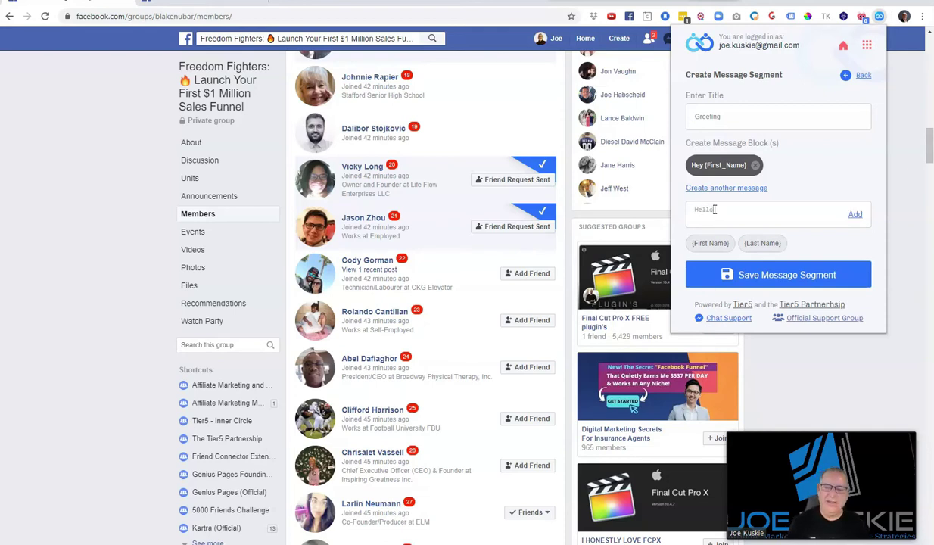
type("ello")
left_click(700, 242)
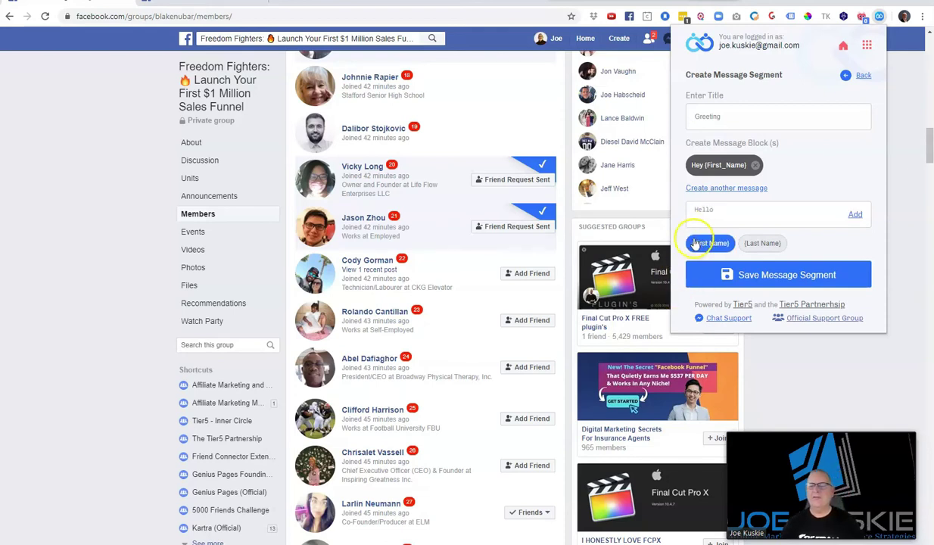
left_click(855, 215)
left_click(697, 212)
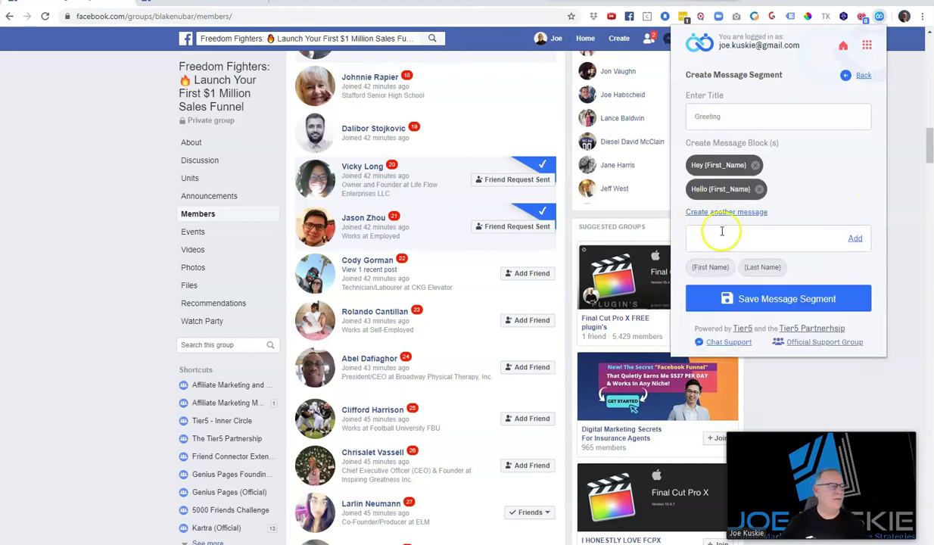
type("Hi")
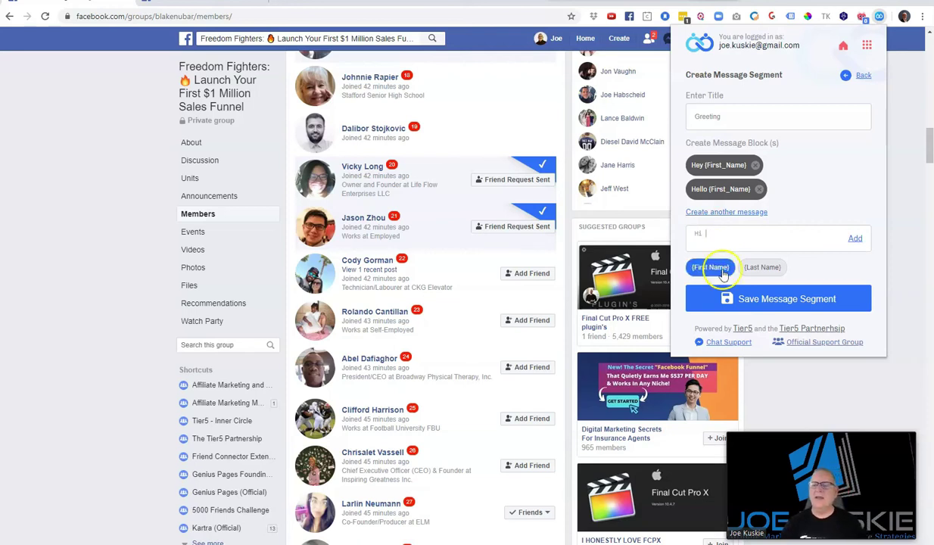
left_click(711, 269)
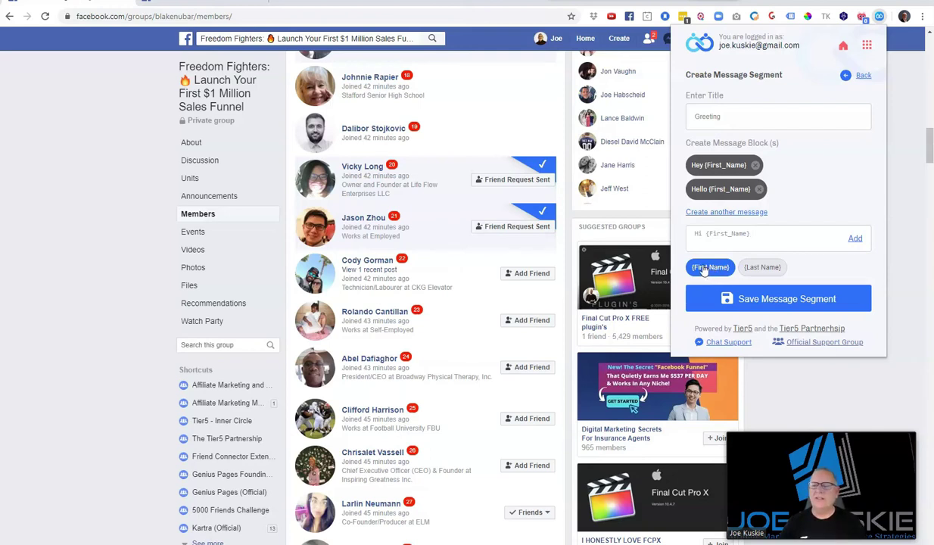
left_click(855, 239)
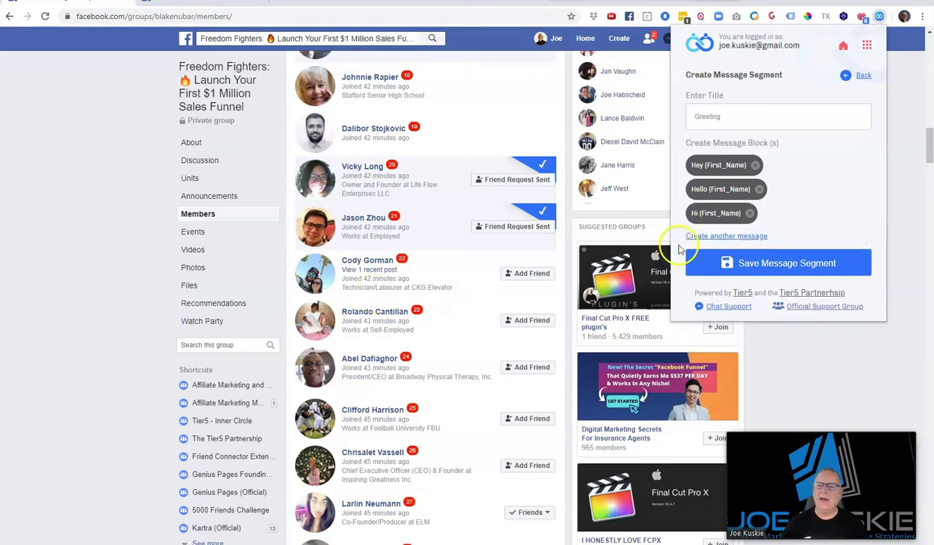
Add 'Hey There {First_Name}' as the fourth block and save the Greeting segment
left_click(701, 235)
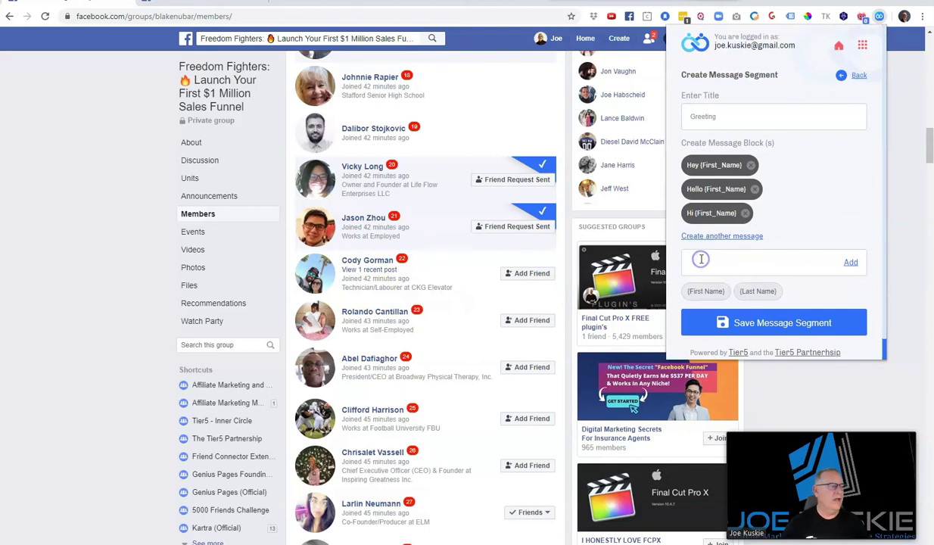
type("Hey There")
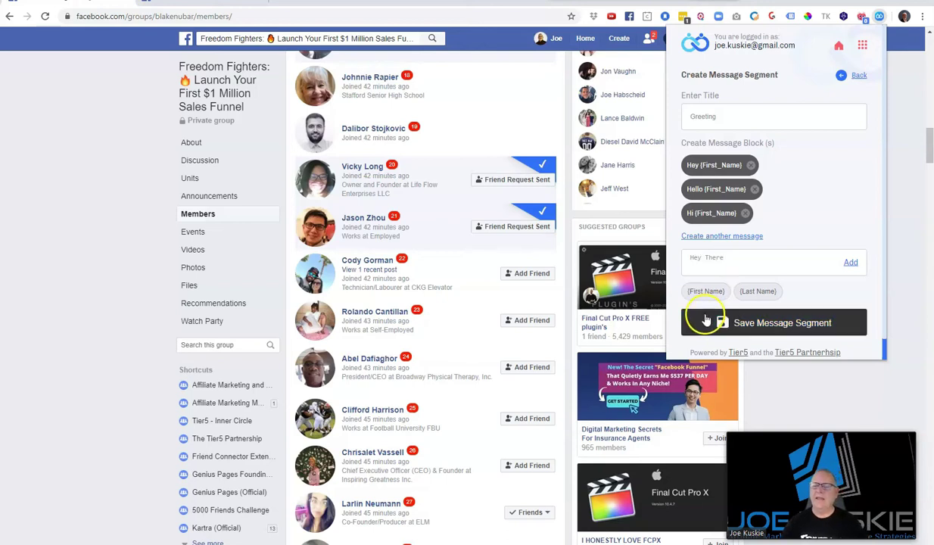
left_click(706, 293)
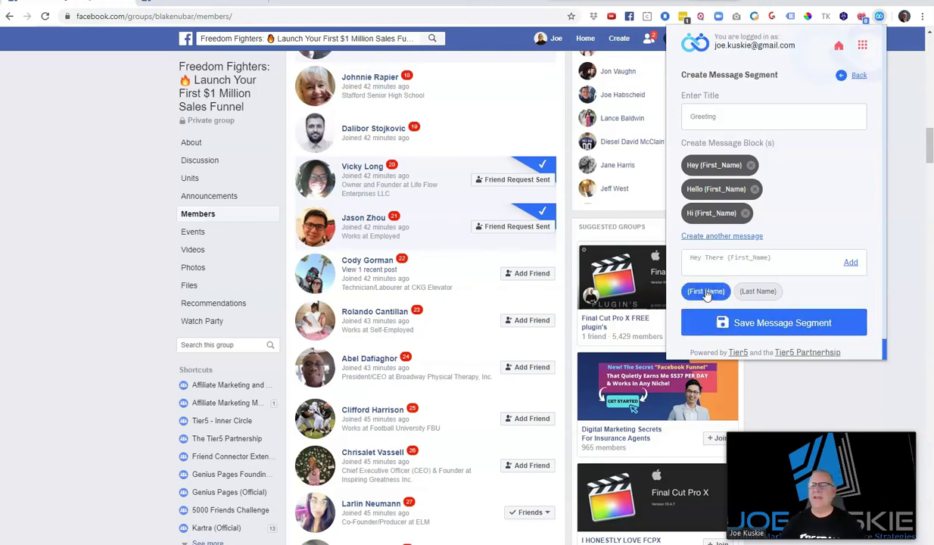
left_click(851, 262)
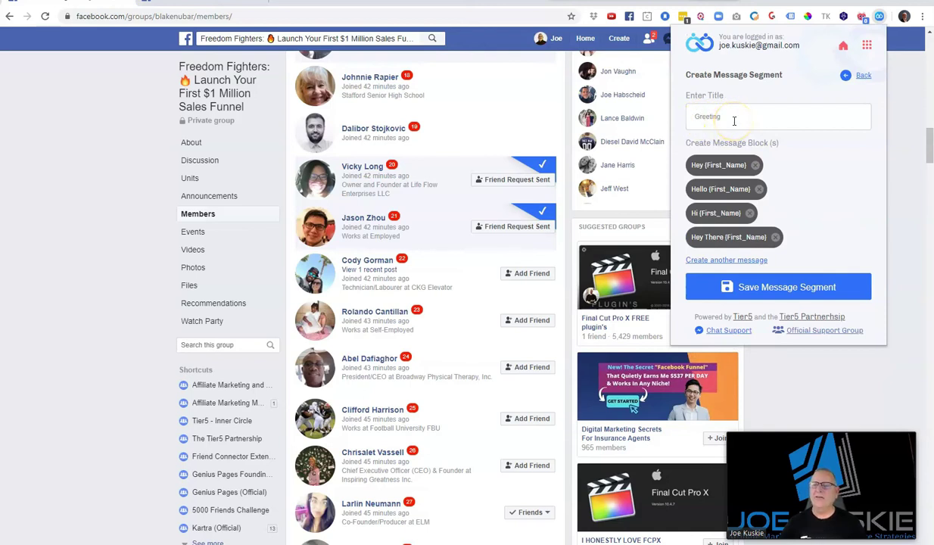
left_click(809, 292)
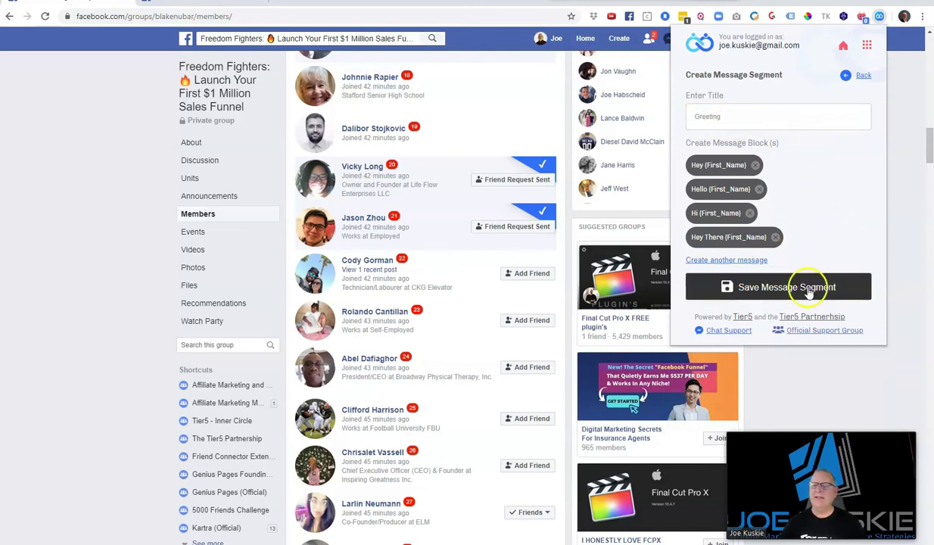
left_click(782, 288)
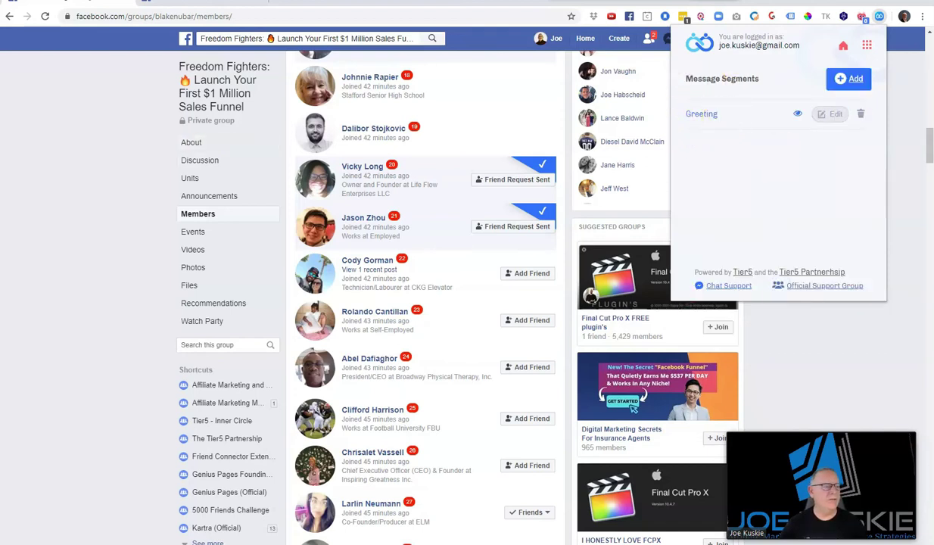
Start a General Intro segment and paste 'I sent you a friend request and I look forward to connecting with you' as its message
left_click(854, 79)
left_click(726, 115)
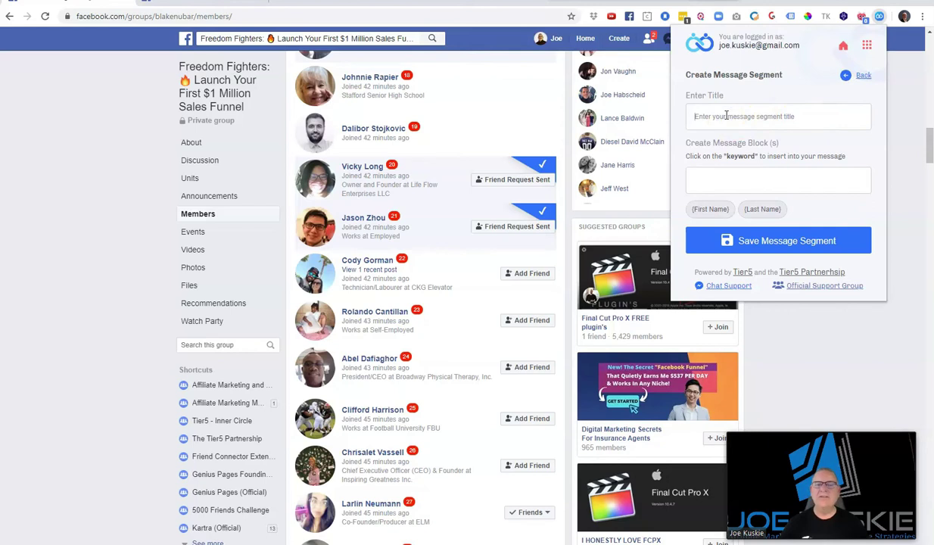
type("General Intro")
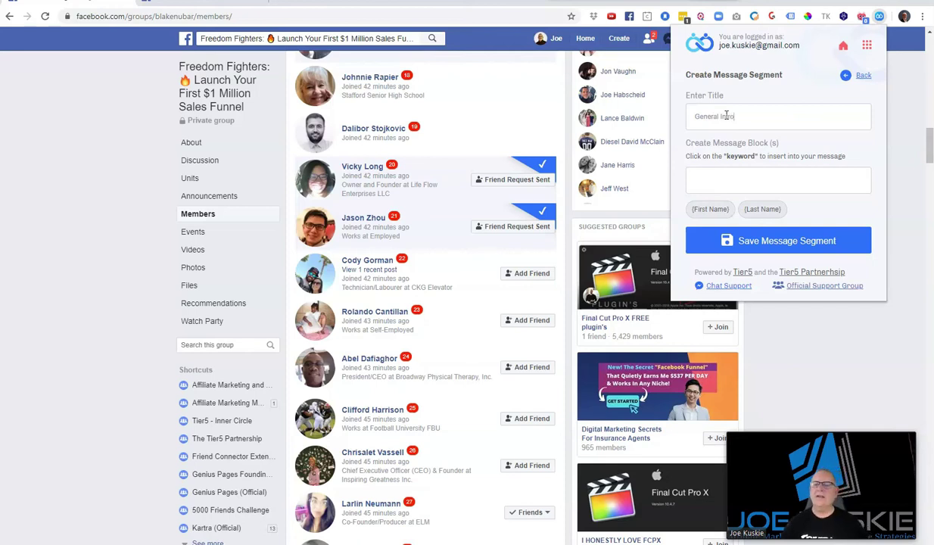
left_click(725, 121)
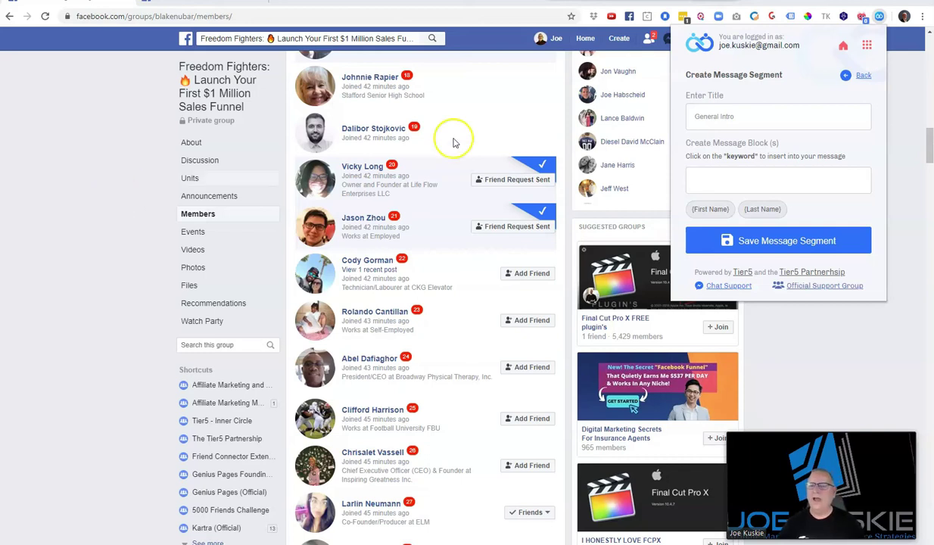
left_click(698, 174)
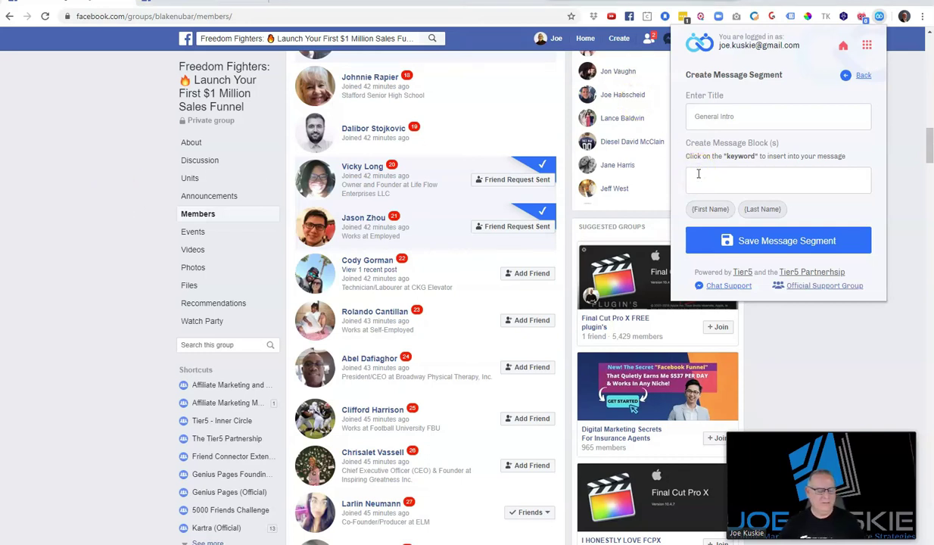
type("I sent you a friend request and I look forward to connecting with you")
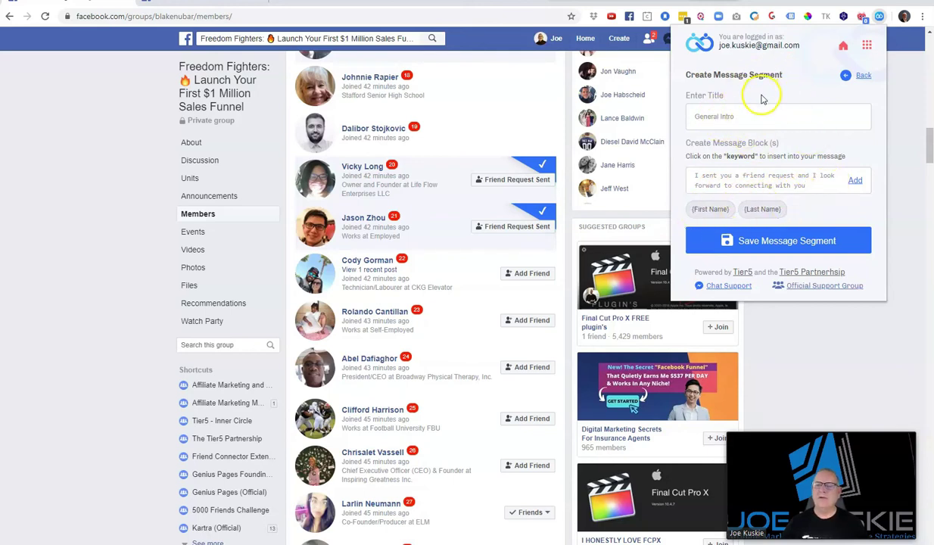
Add the first message as a block, then paste and add the like-minded people message second
left_click(855, 182)
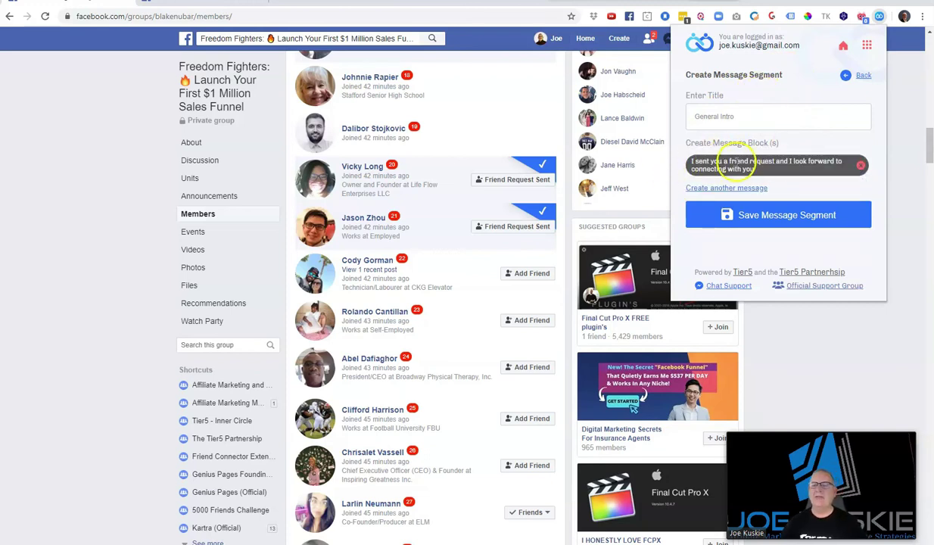
left_click(729, 189)
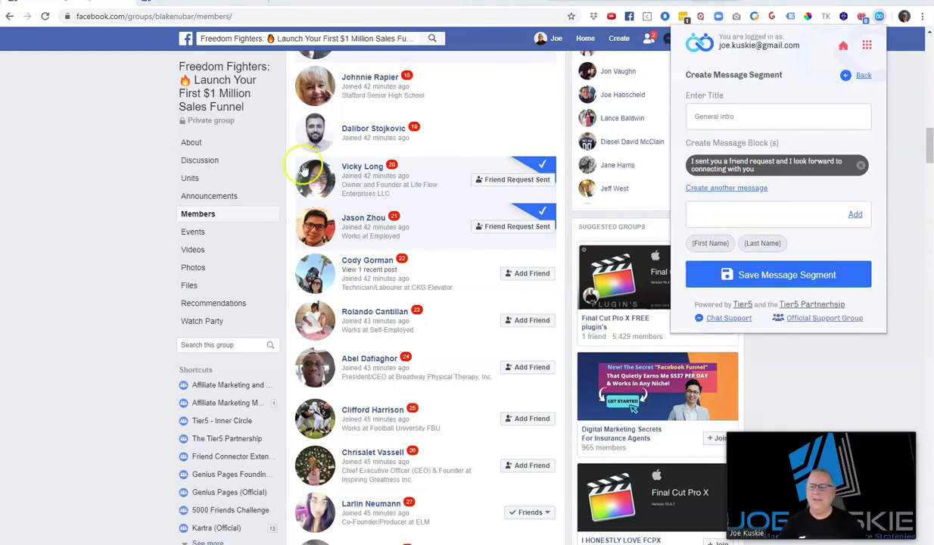
left_click(702, 209)
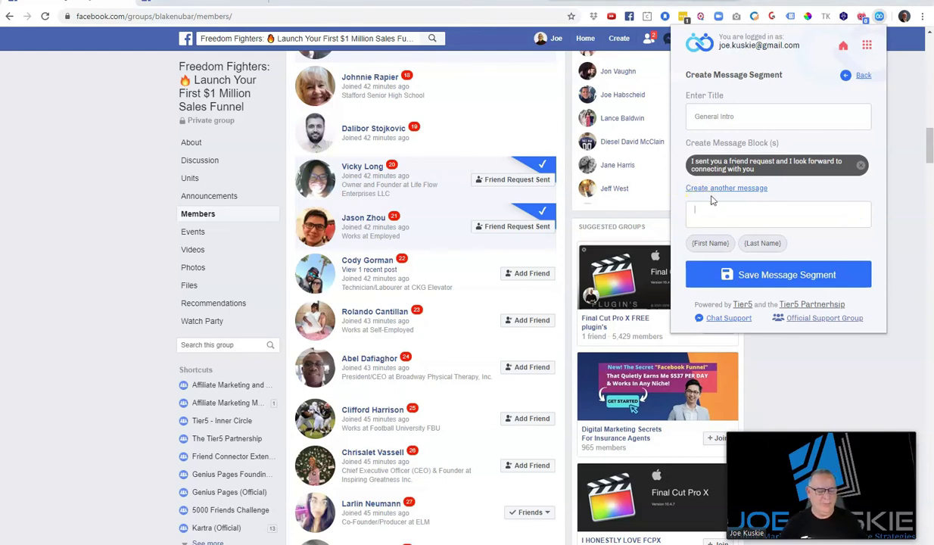
type("I like to connect with like-minded people like yourself, so I sent you a friend request")
left_click(746, 211)
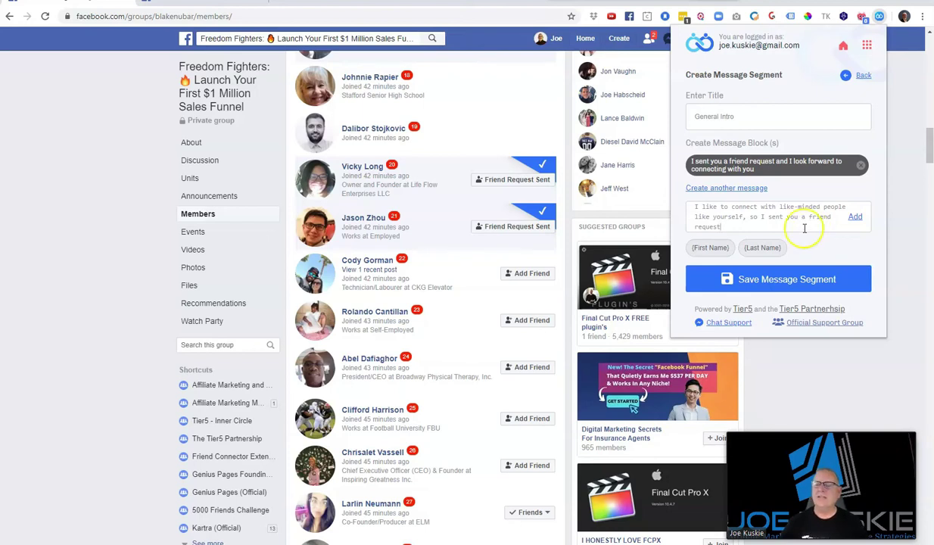
left_click(854, 217)
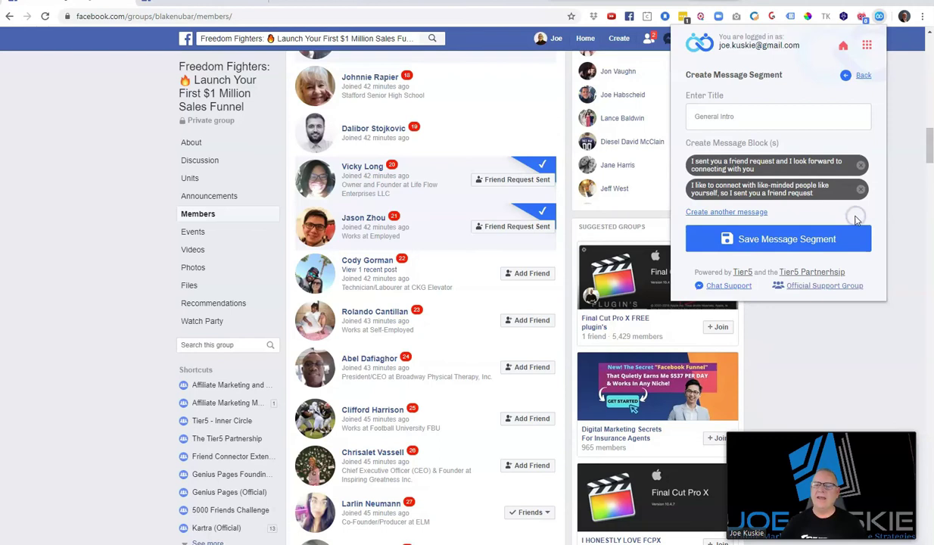
Add the Facebook suggested and online entrepreneurs messages as blocks three and four, then save General Intro
left_click(732, 212)
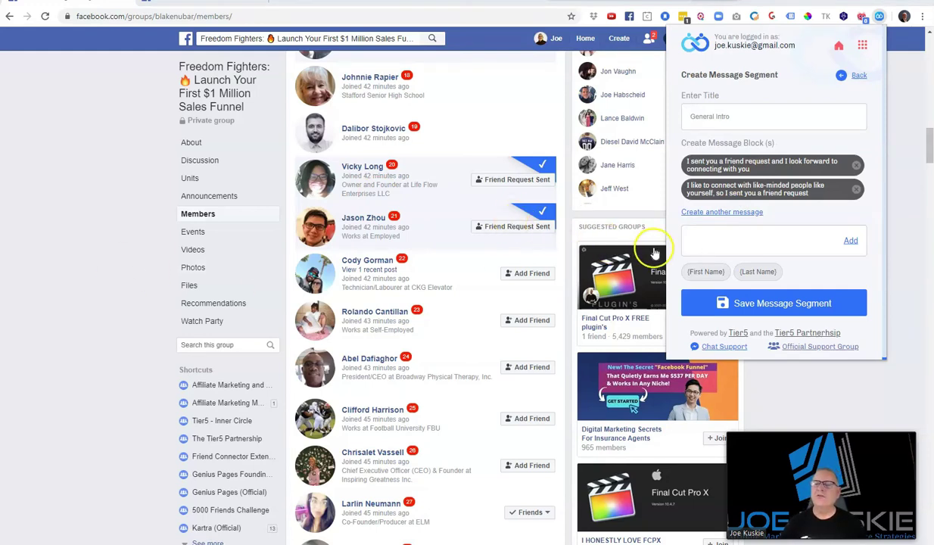
type("Facebook suggested you are someone I may know, so I sent you a friend request")
left_click(702, 243)
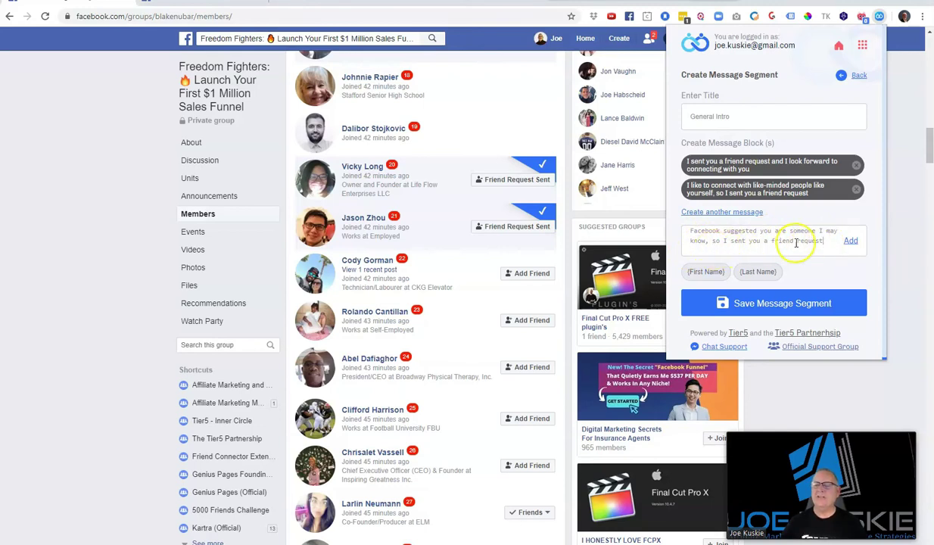
left_click(850, 241)
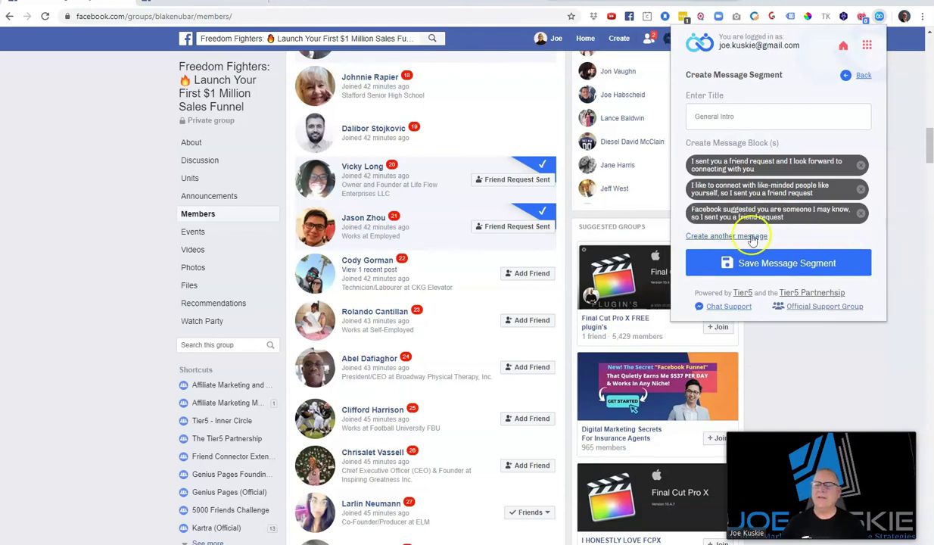
left_click(701, 238)
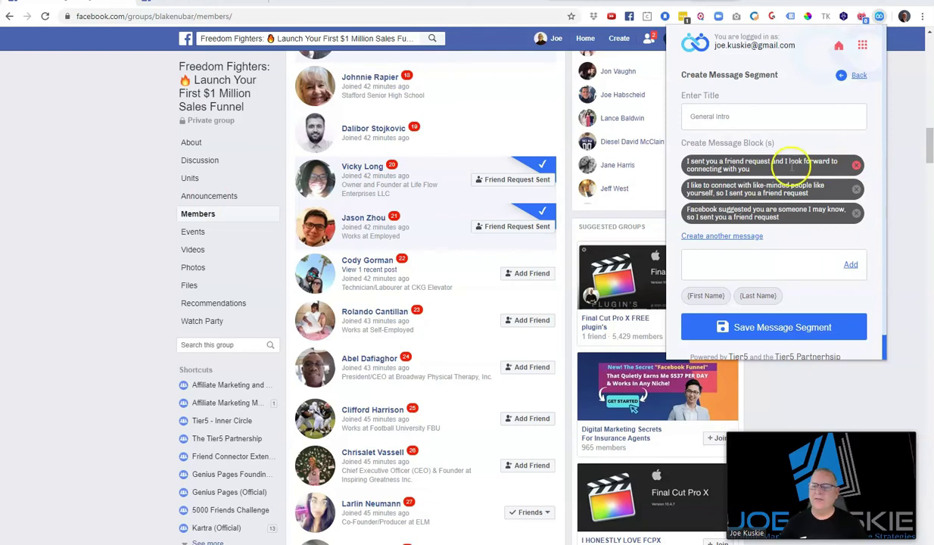
left_click(708, 255)
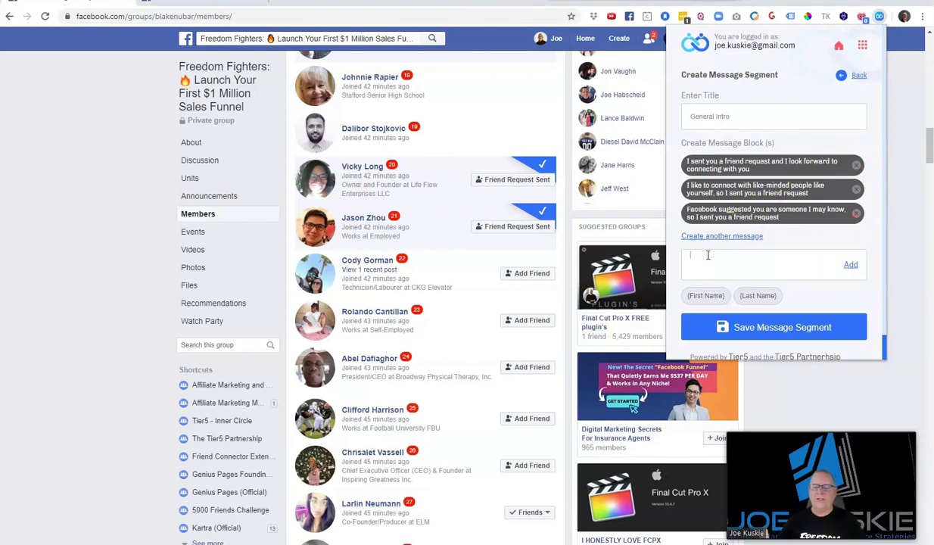
type("I am looking to connect with online entrepreneurs, so I sent you a friend request")
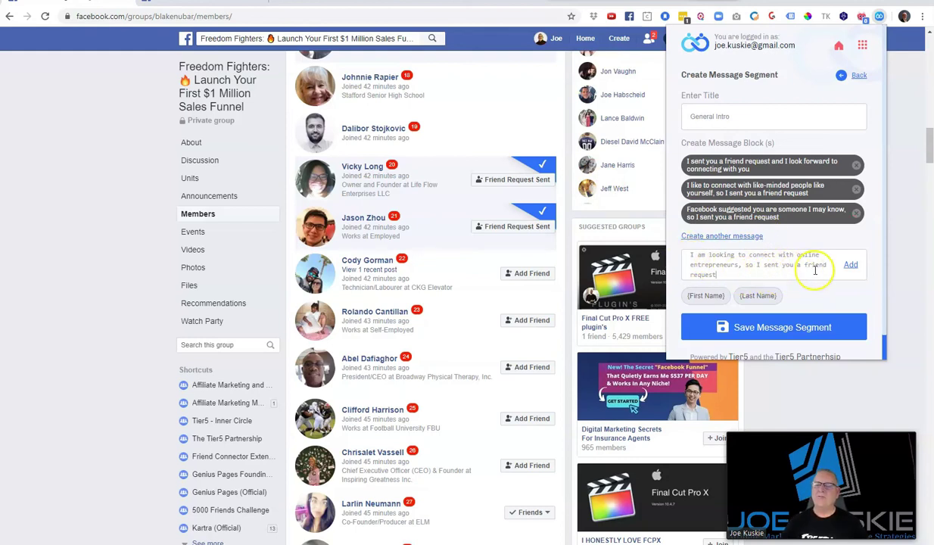
left_click(850, 264)
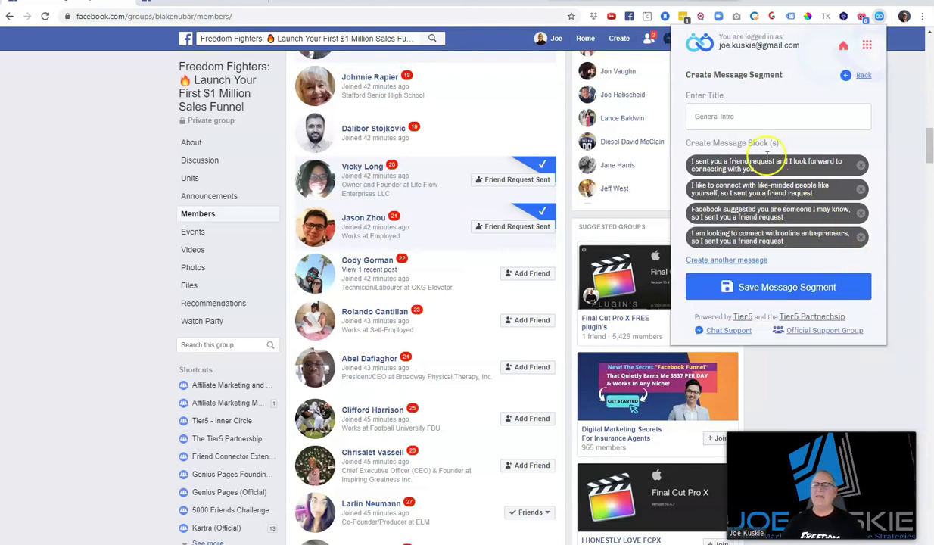
left_click(799, 289)
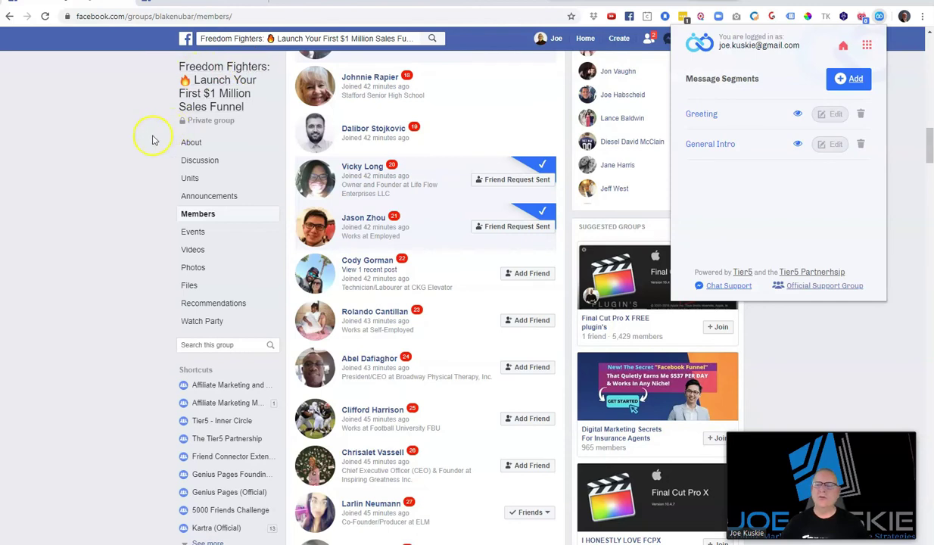
Create a 'Group Message Freedom fighters' segment with the same-group Freedom Fighters message as its first block
left_click(854, 80)
left_click(720, 116)
type("Group Message Freedom fighters")
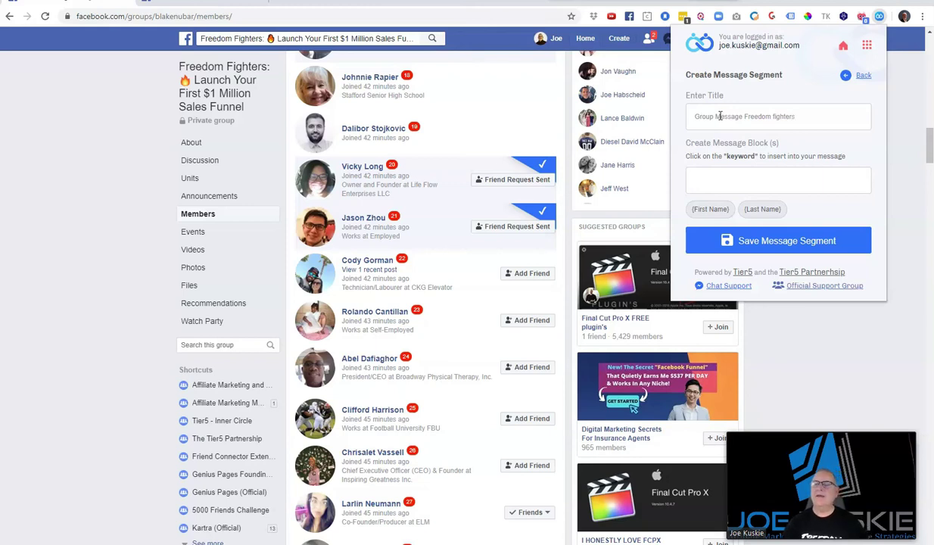
left_click(722, 175)
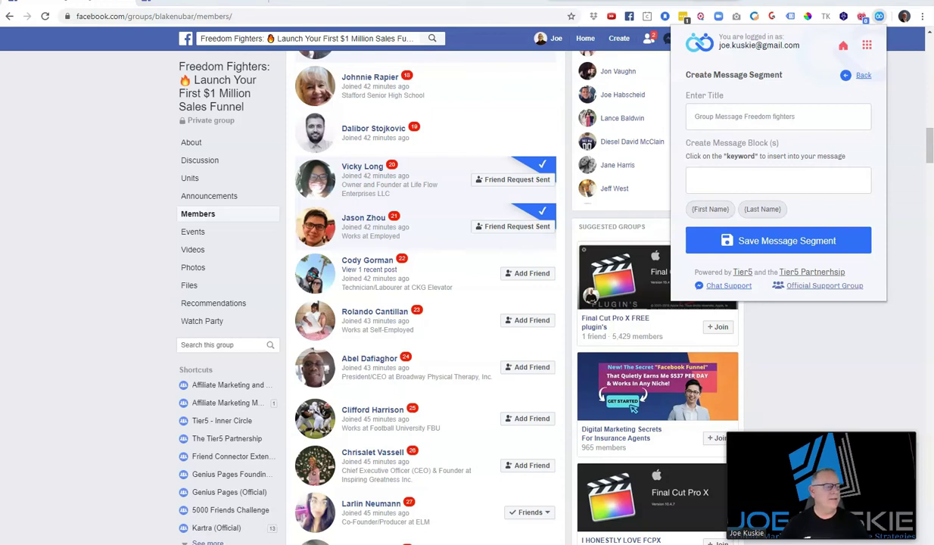
left_click(712, 176)
type("I see we are in the same group Freedom Fighters and I look forward to connecting with you")
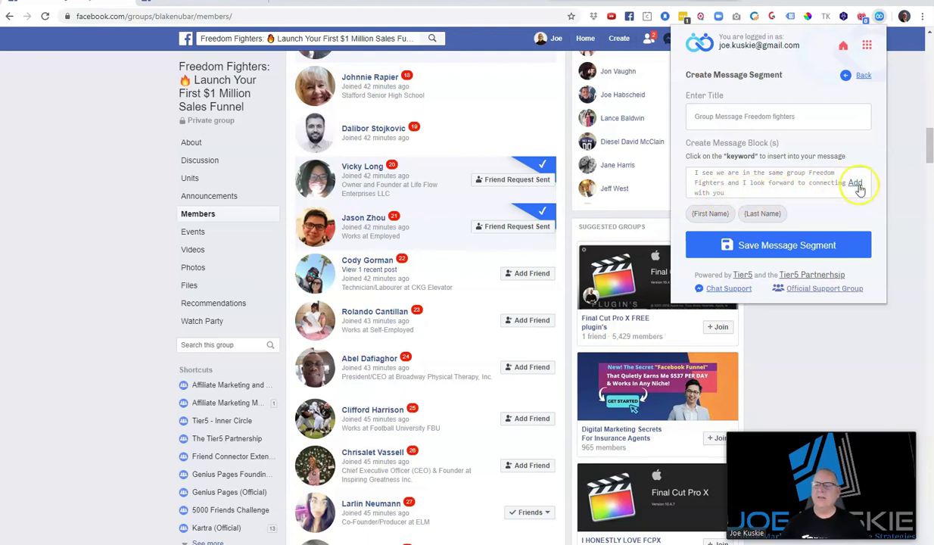
left_click(854, 183)
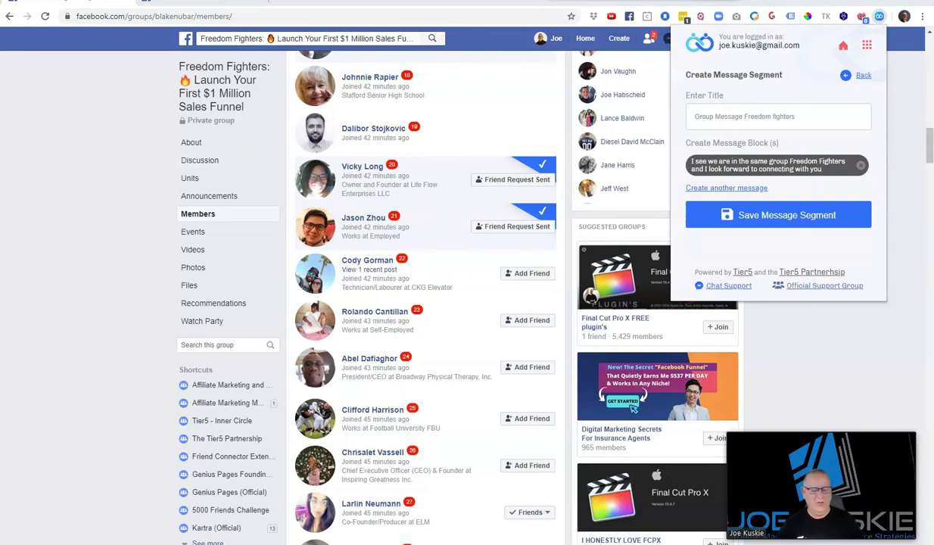
Add the Blake's group together and 'Since we are in Blake's group' messages as blocks two and three
left_click(742, 189)
left_click(713, 203)
type("I see we are in Blakes group together and I would like to connect with you")
left_click(734, 210)
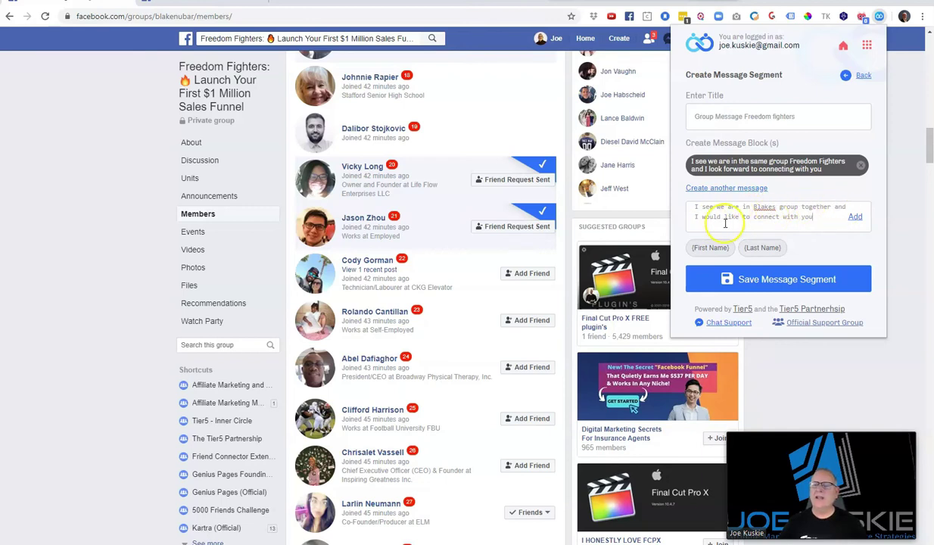
left_click(855, 217)
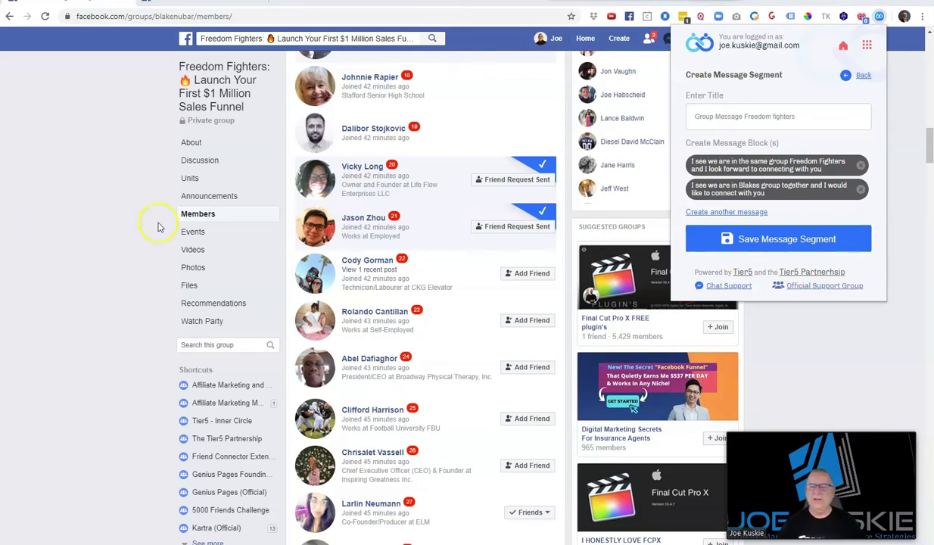
left_click(736, 214)
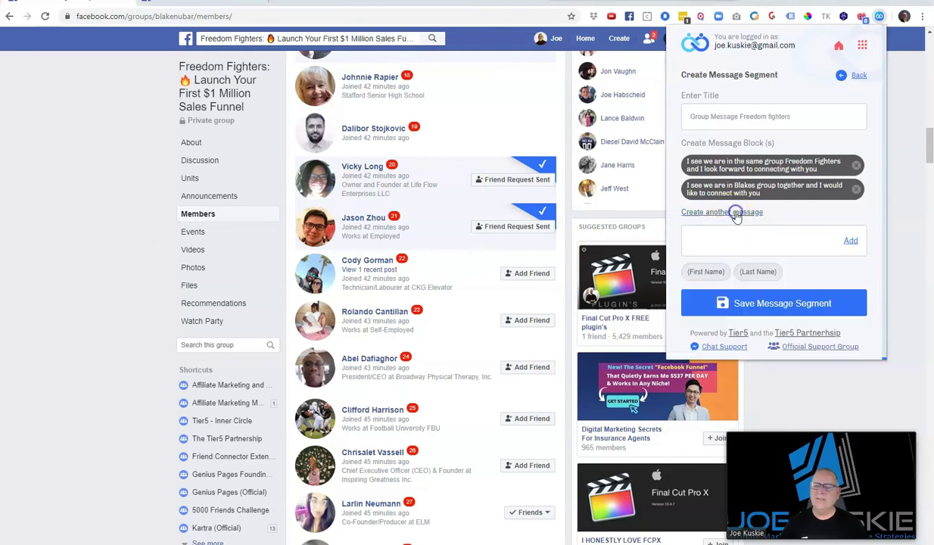
left_click(737, 233)
type("Since we are in Blake's group, I wanted to connect with you")
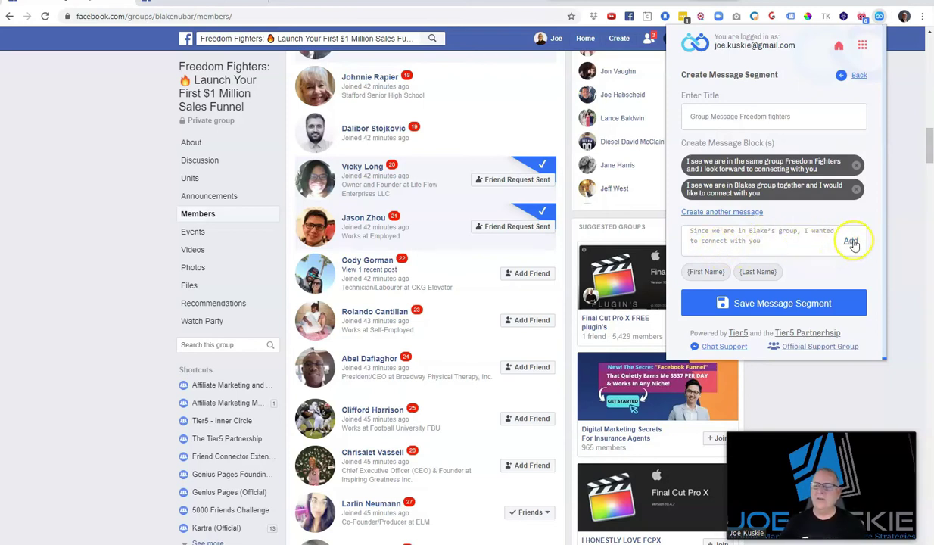
left_click(852, 241)
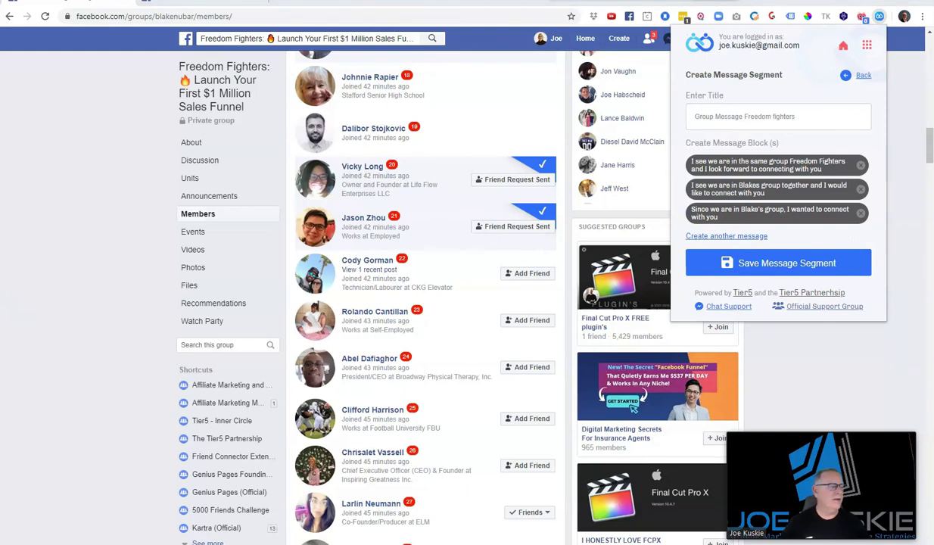
Add the like-minded people message as the fourth block and save the segment
left_click(738, 236)
left_click(731, 254)
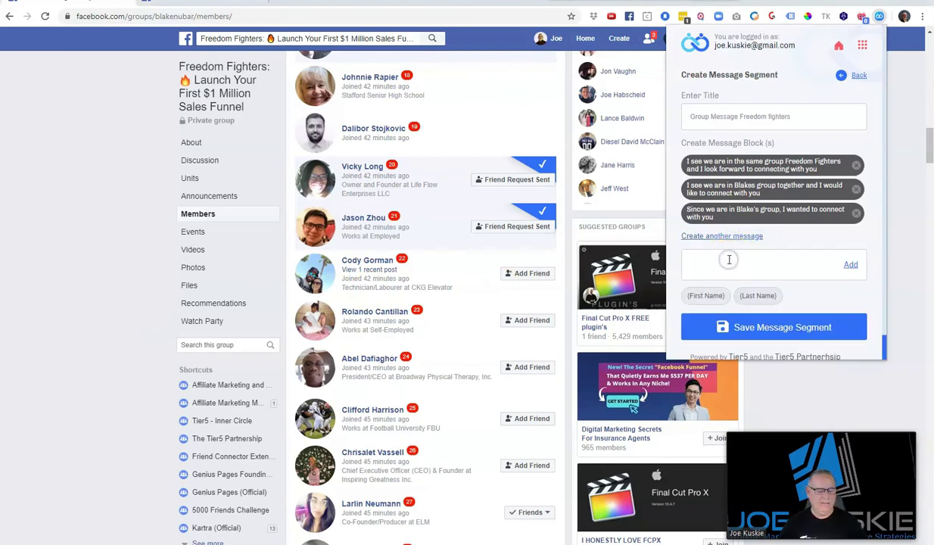
type("We are in Blake's group and I wanted to connect with like mind people, so I sent you a friend request")
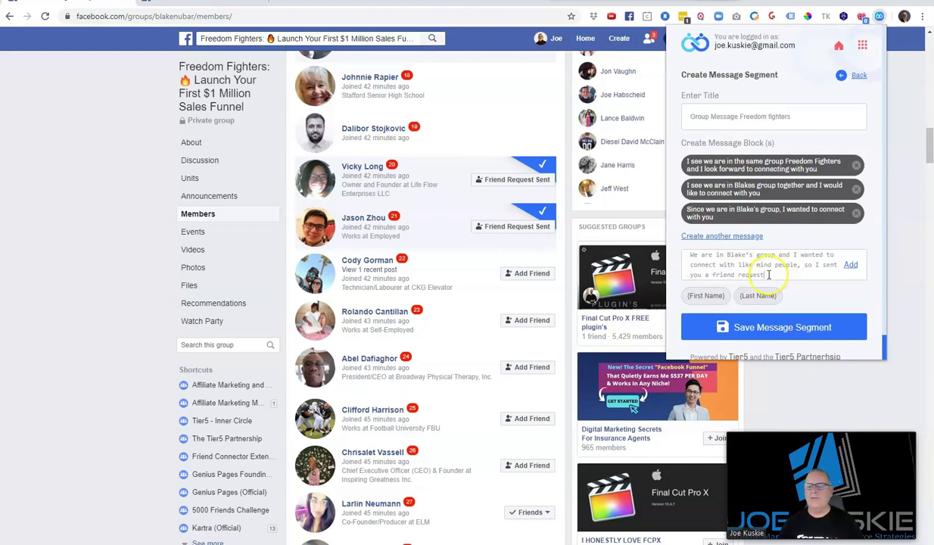
left_click(851, 265)
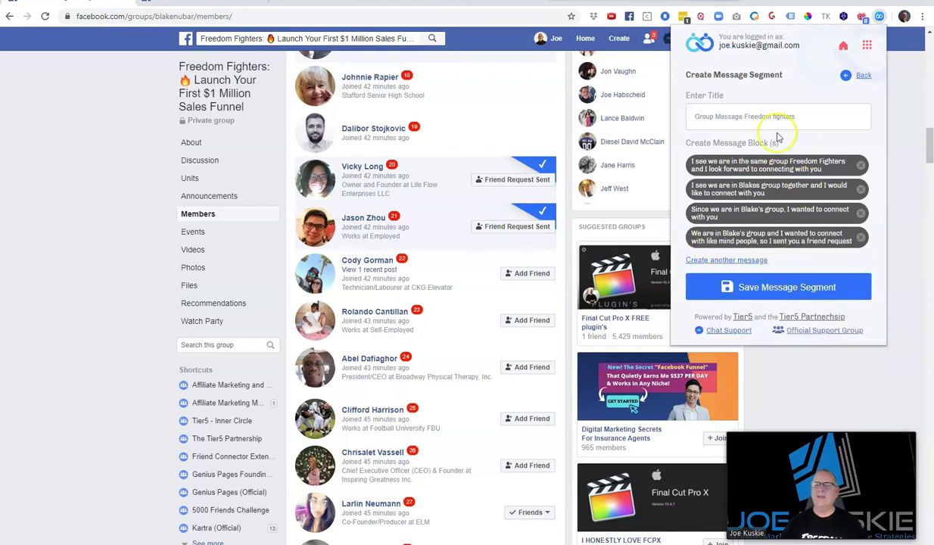
left_click(772, 286)
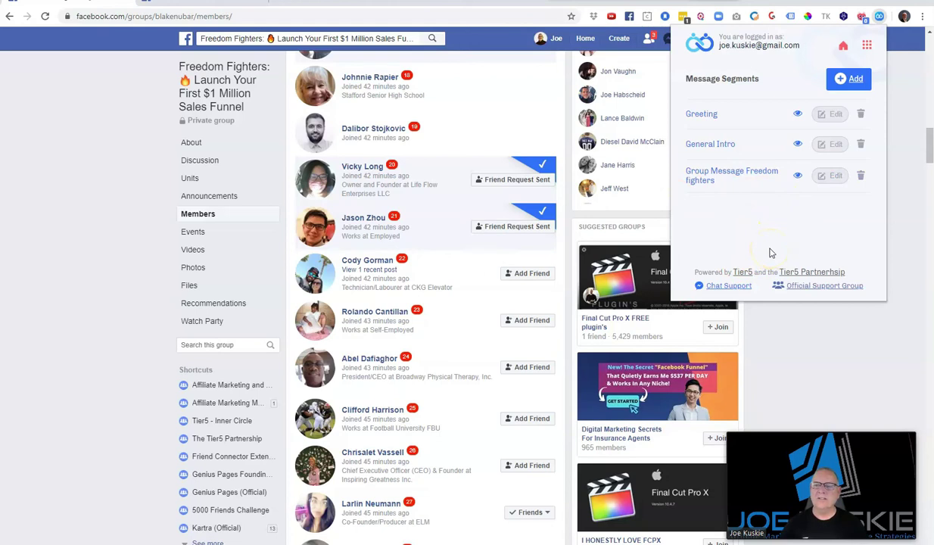
Set the friend-request run's Look up Interval to 30 Sec
left_click(845, 47)
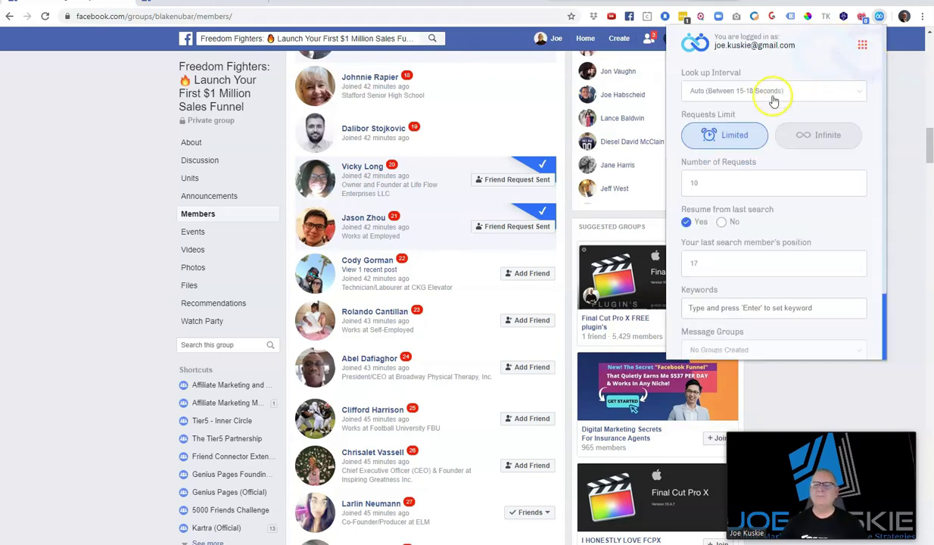
left_click(727, 92)
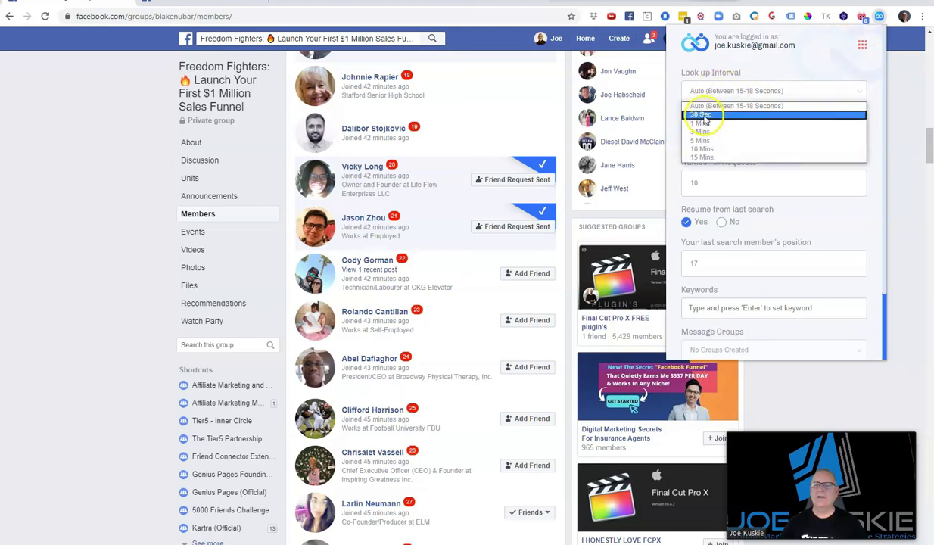
left_click(720, 114)
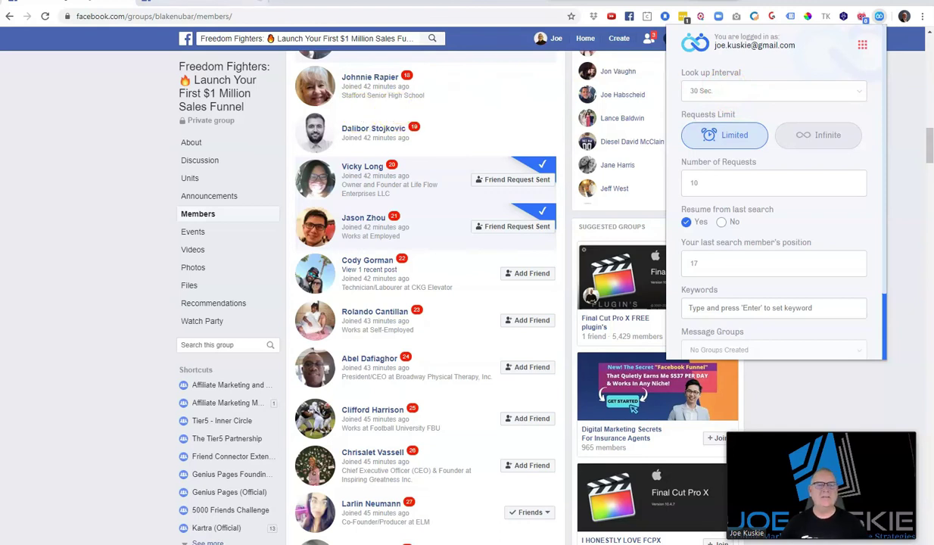
left_click(261, 1)
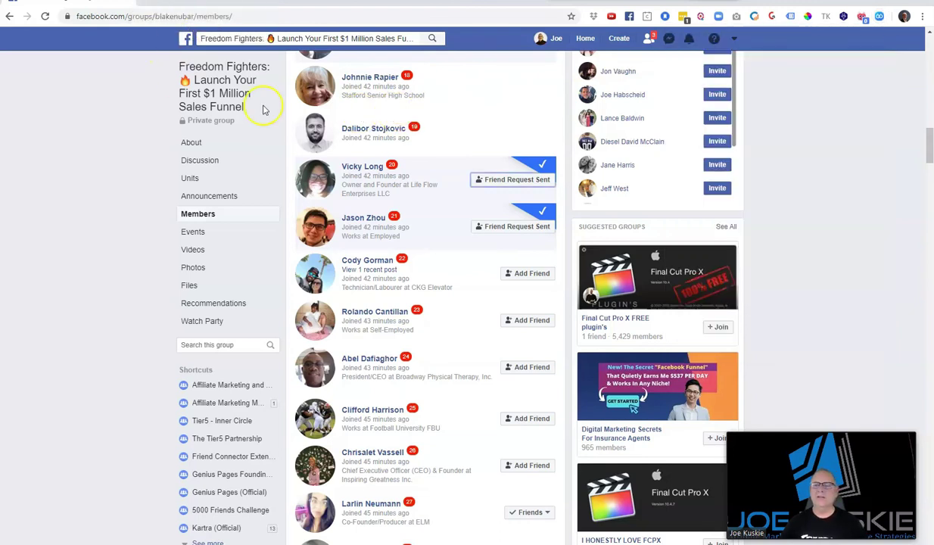
left_click(879, 16)
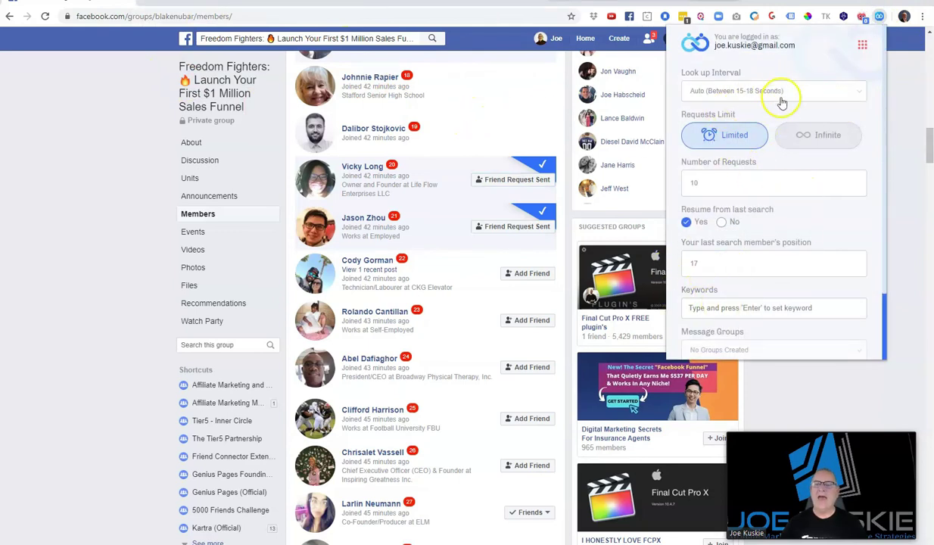
left_click(742, 91)
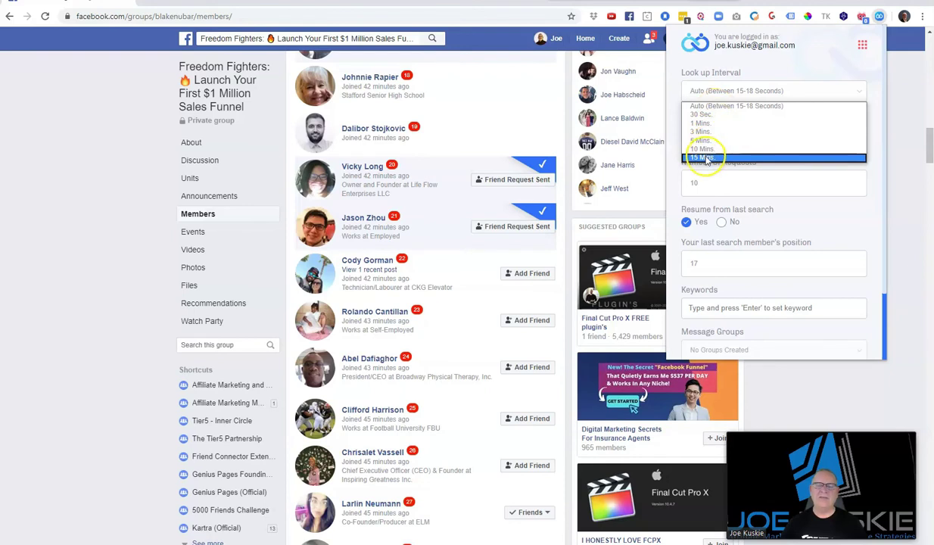
left_click(743, 131)
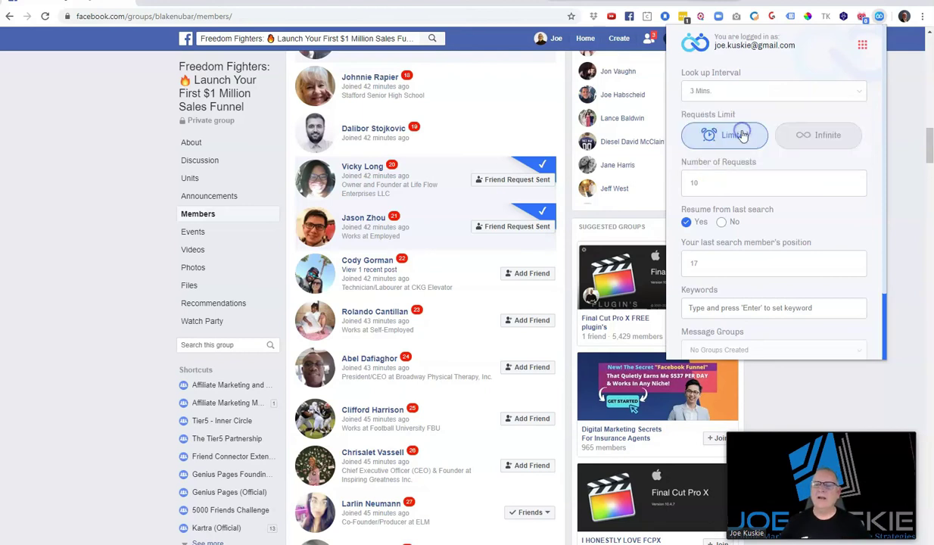
left_click(763, 90)
left_click(752, 115)
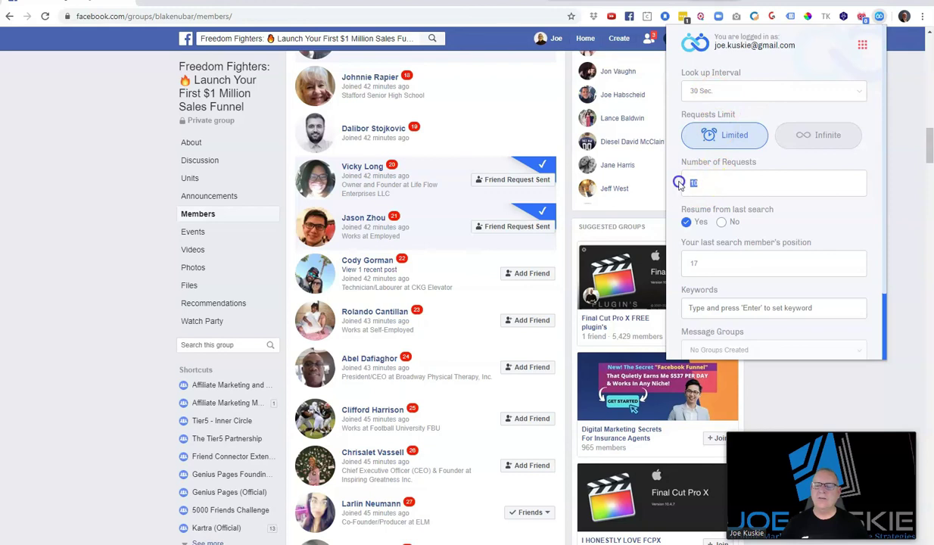
Keep Resume from last search on and change the member position from 17 to 22
left_click(721, 222)
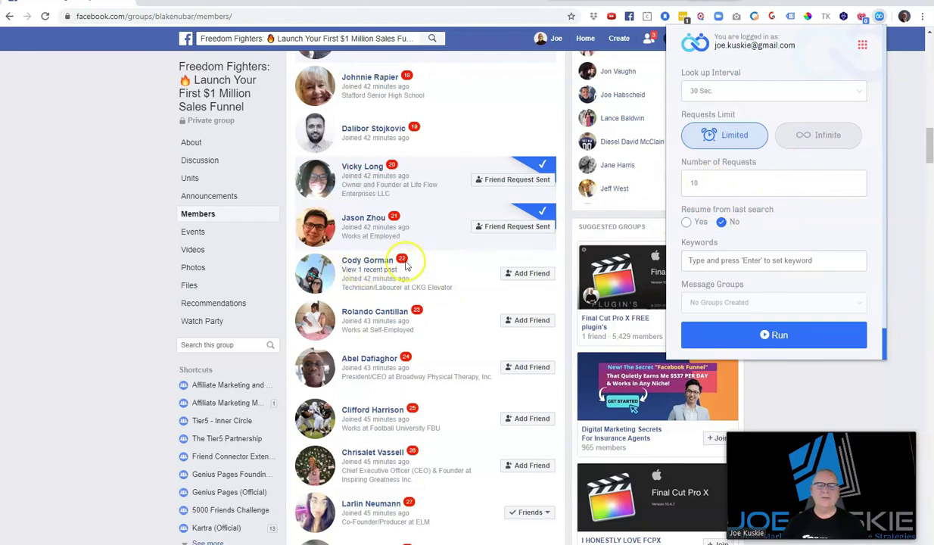
left_click(686, 221)
double_click(688, 263)
type("22")
scroll(855, 210, "down", 2)
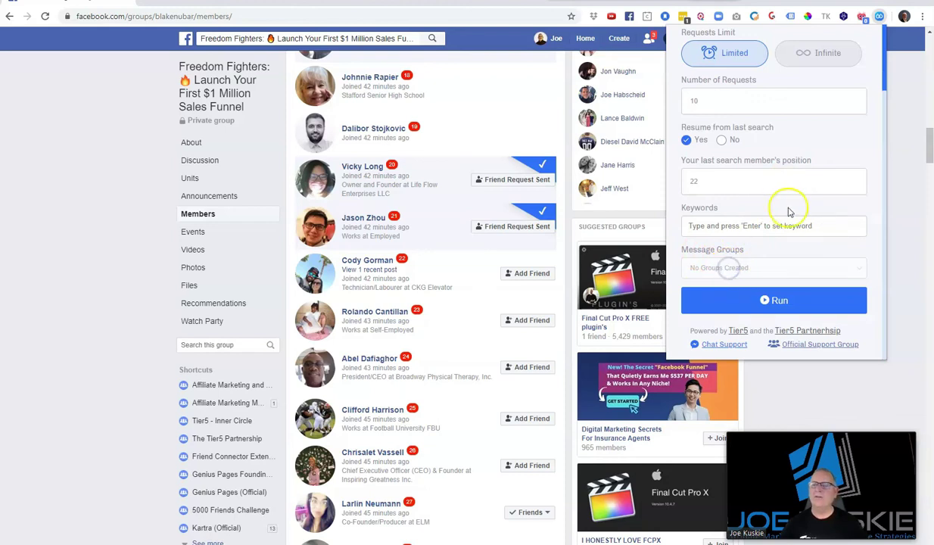
scroll(788, 209, "up", 2)
left_click(864, 45)
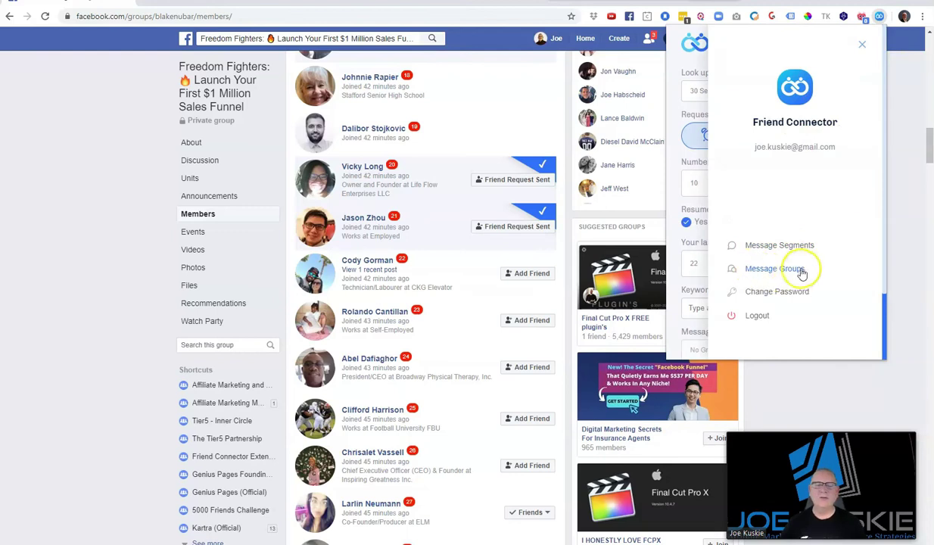
Start a new message group titled FF Group
left_click(757, 250)
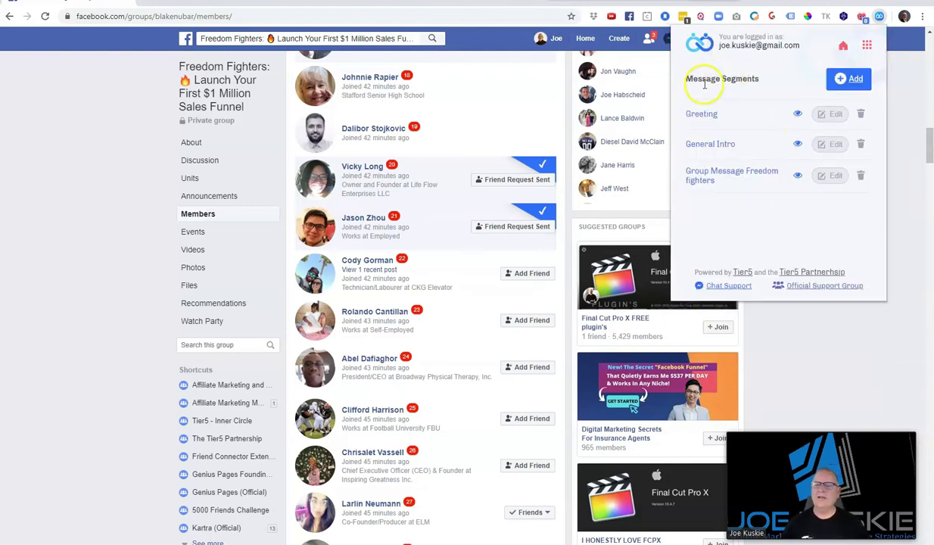
left_click(866, 45)
left_click(773, 210)
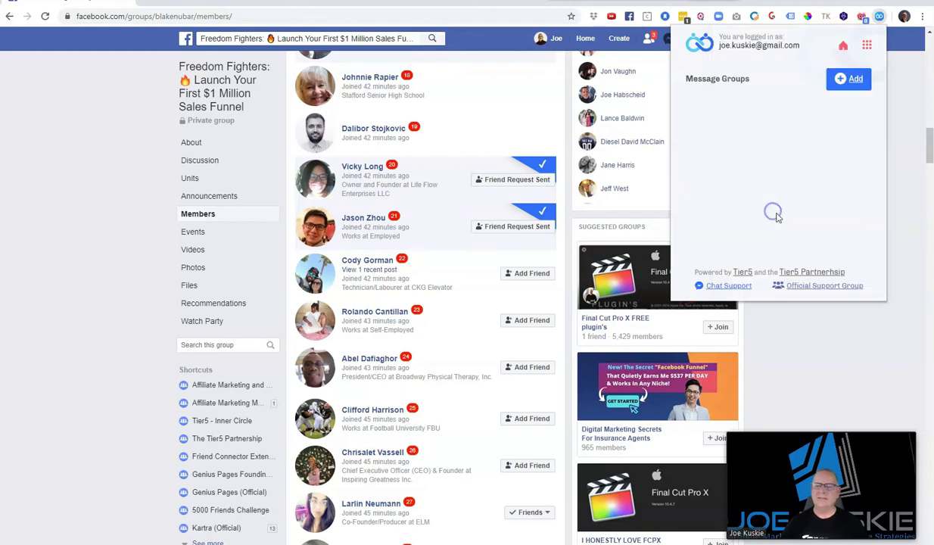
left_click(855, 79)
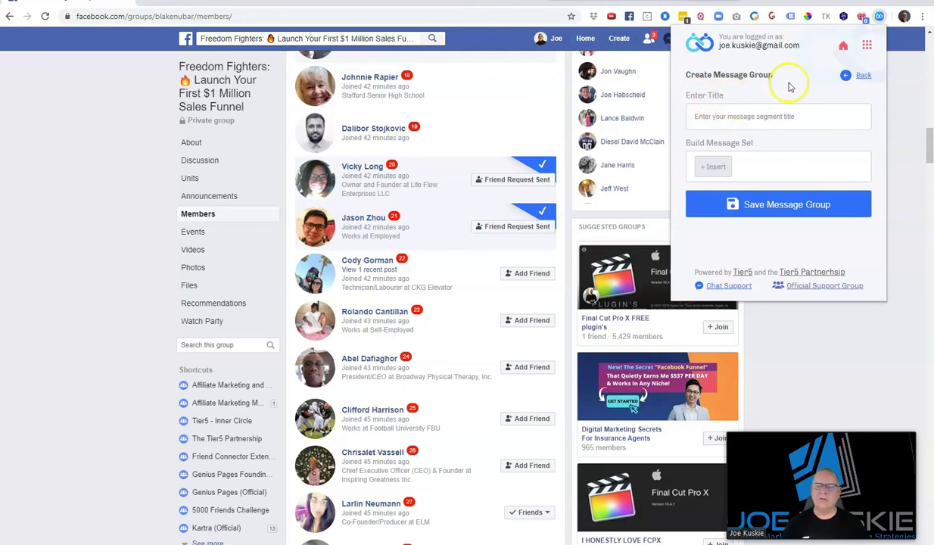
type("FF Group")
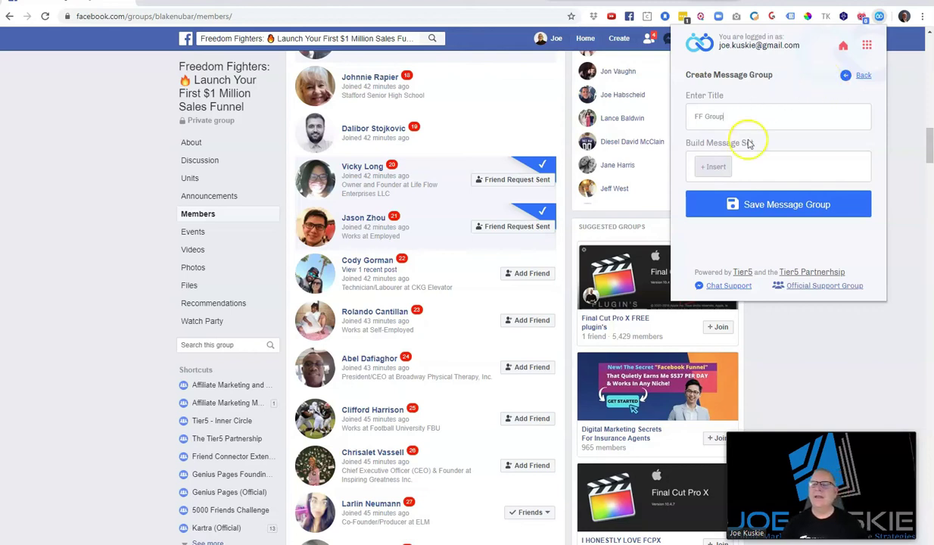
Combine the Greeting and Group Message Freedom fighters segments into one message set and save FF Group
left_click(719, 169)
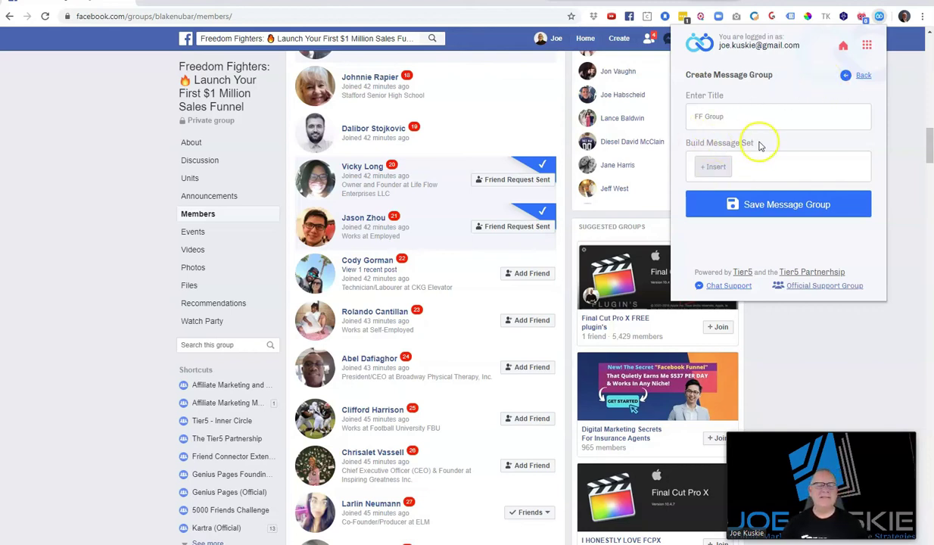
left_click(711, 167)
left_click(725, 182)
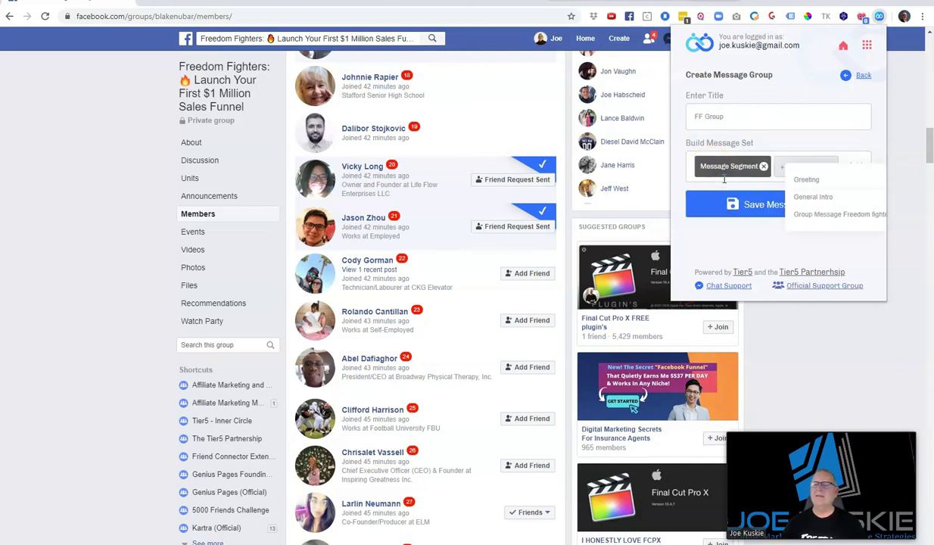
left_click(807, 181)
left_click(808, 181)
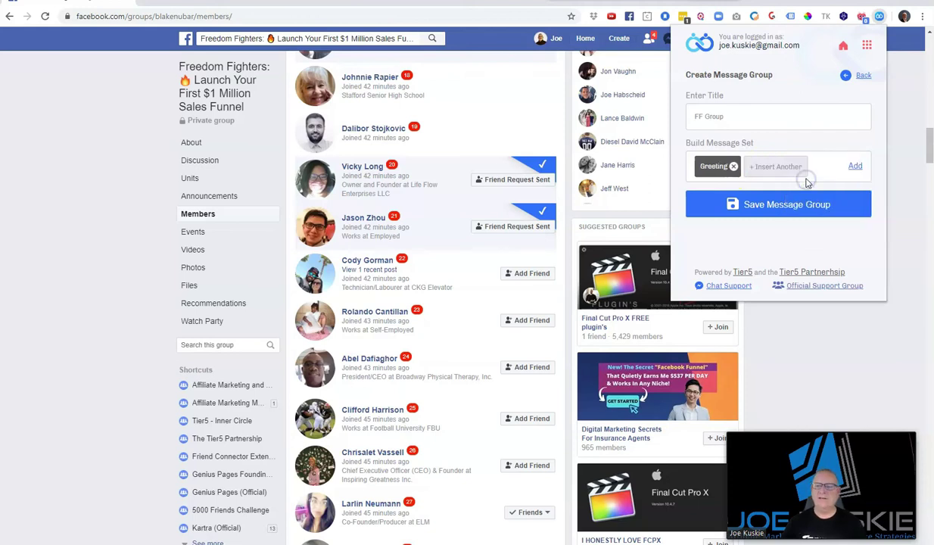
left_click(765, 168)
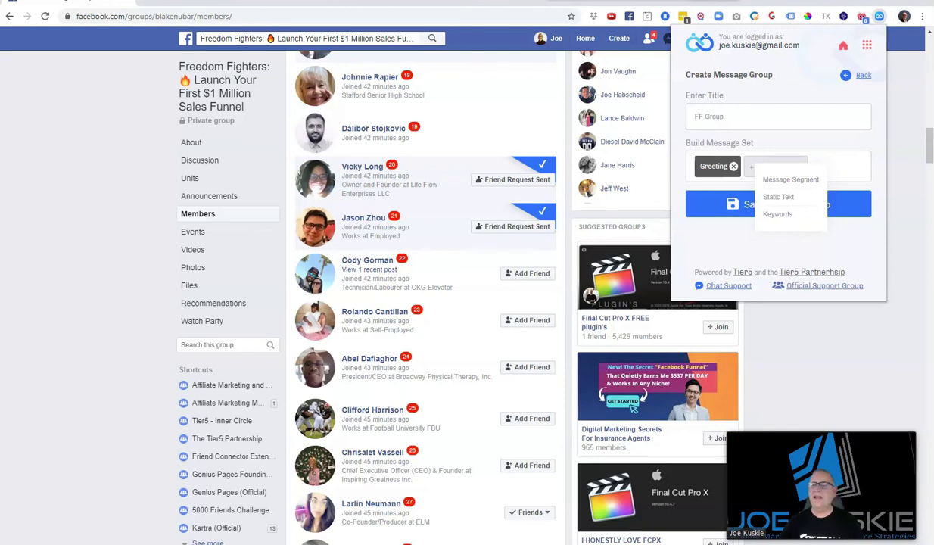
left_click(772, 180)
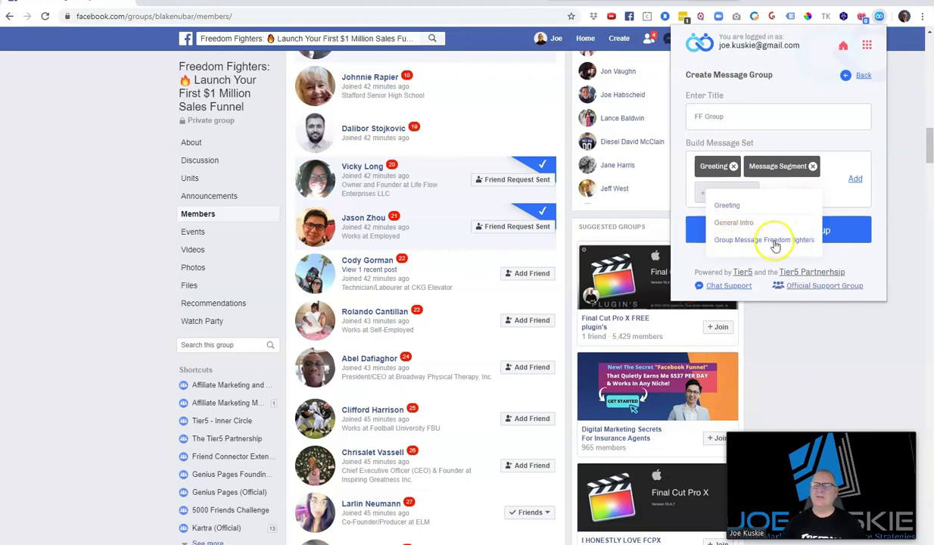
left_click(773, 243)
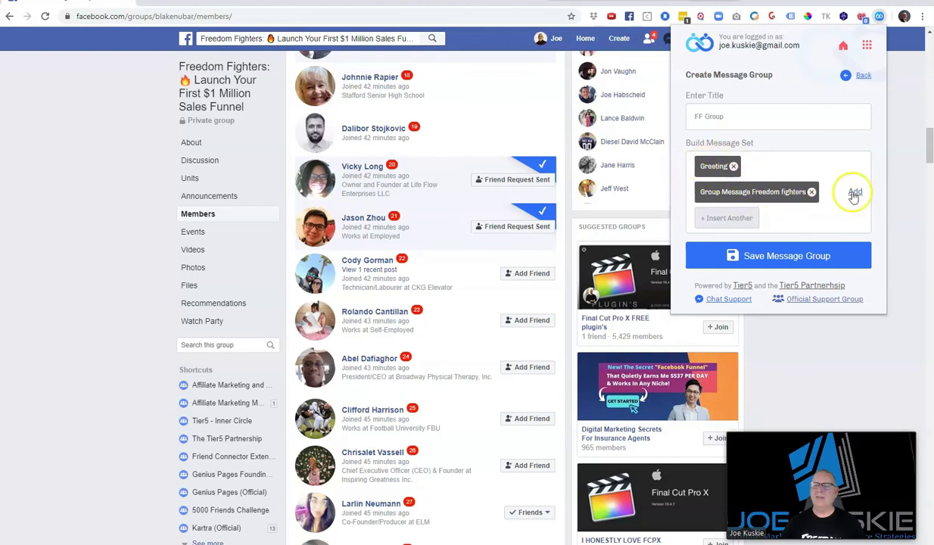
left_click(854, 193)
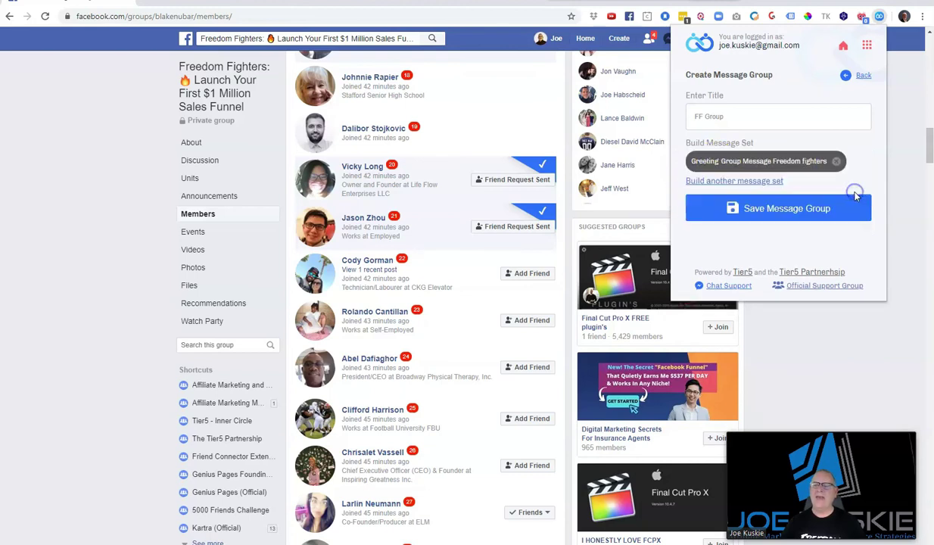
left_click(774, 211)
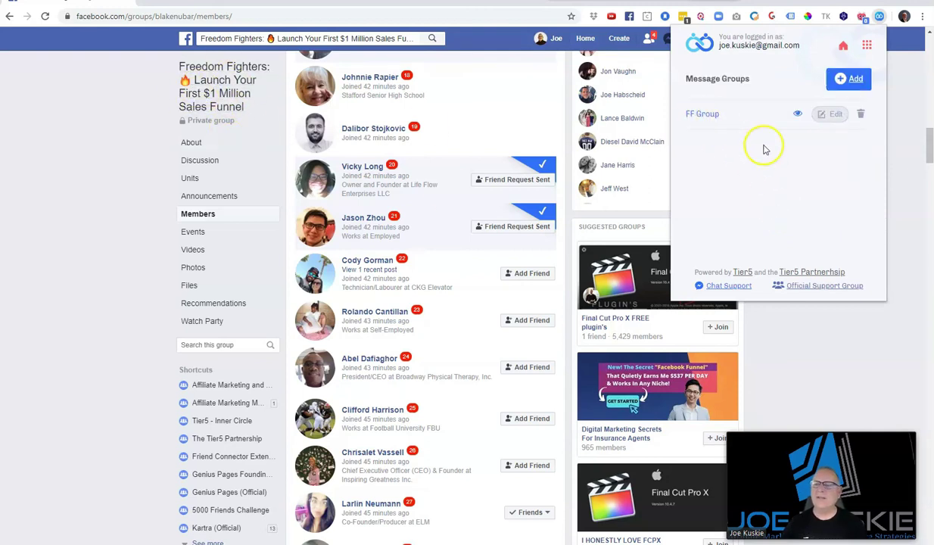
Keep the 30 Sec lookup interval and 10 requests, and set the member position to 22
left_click(844, 47)
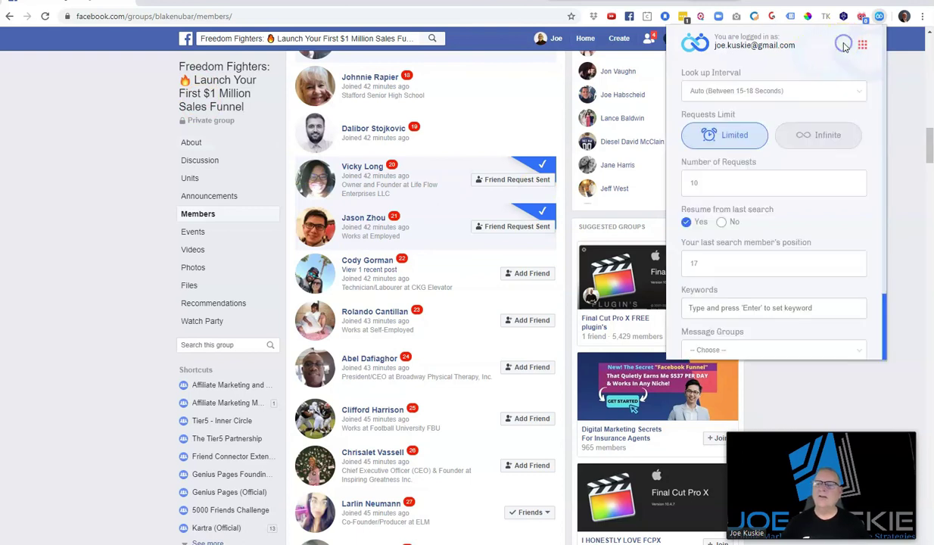
left_click(736, 92)
left_click(712, 119)
left_click(729, 161)
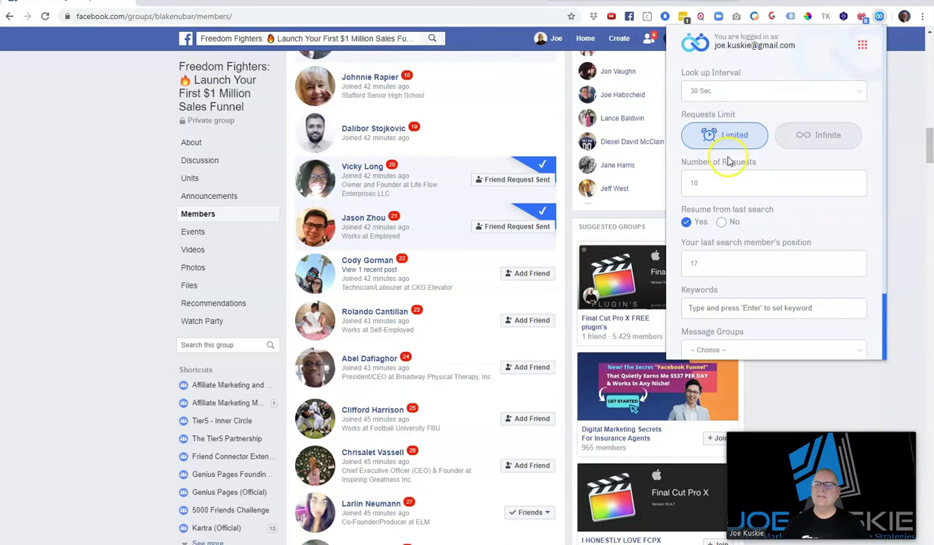
left_click(700, 183)
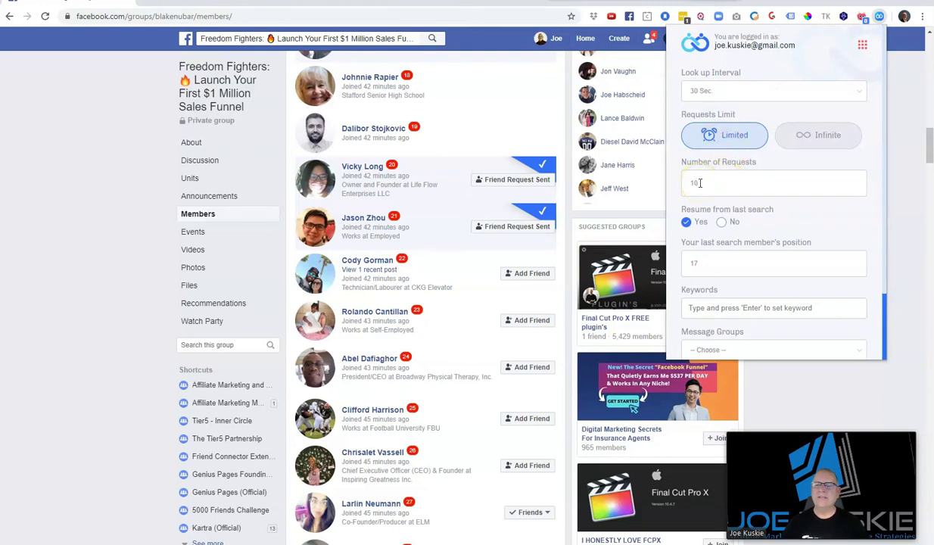
left_click_drag(705, 265, 681, 264)
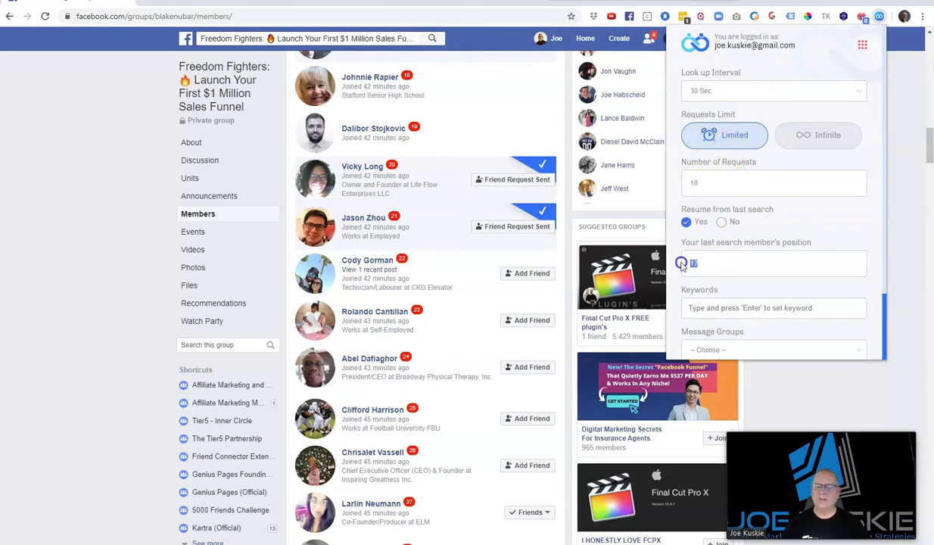
type("22")
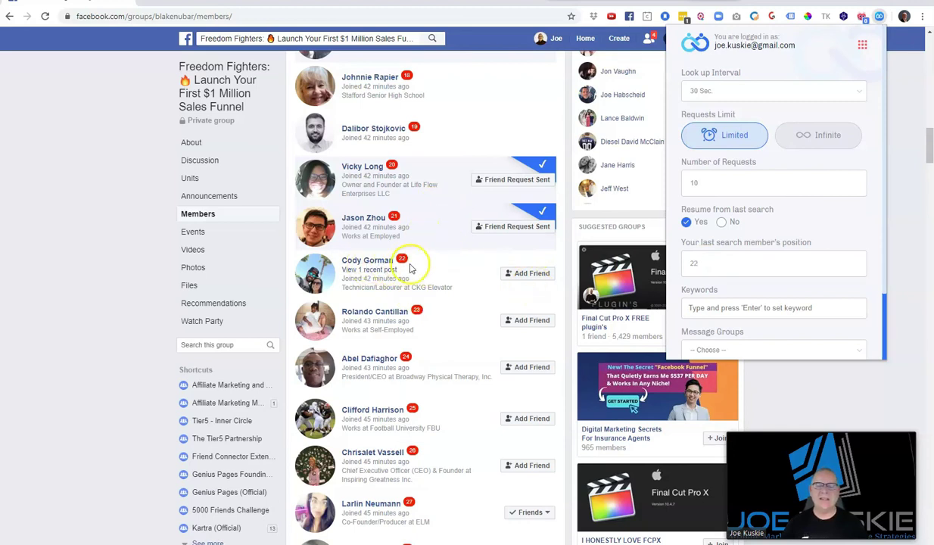
scroll(746, 263, "down", 2)
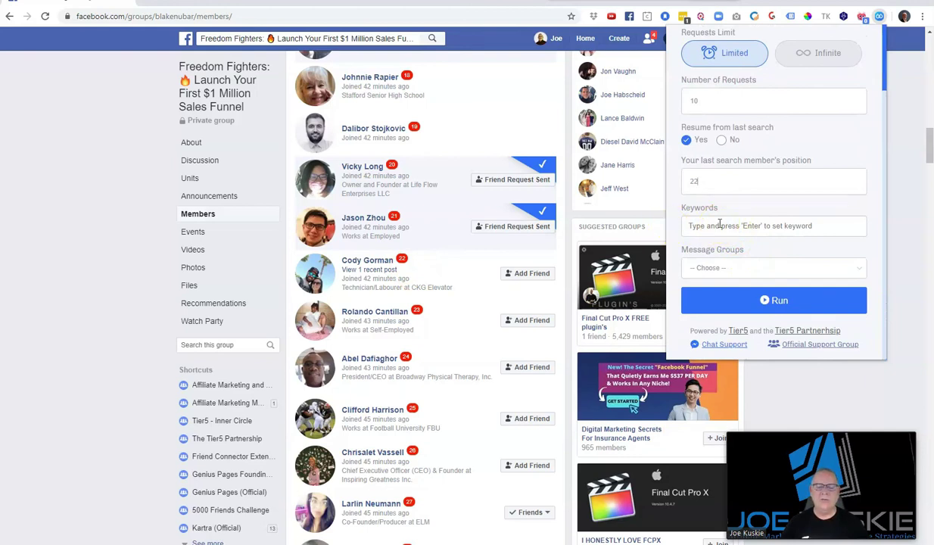
Choose FF Group as the message group and start the friend-request run
left_click(734, 269)
left_click(698, 293)
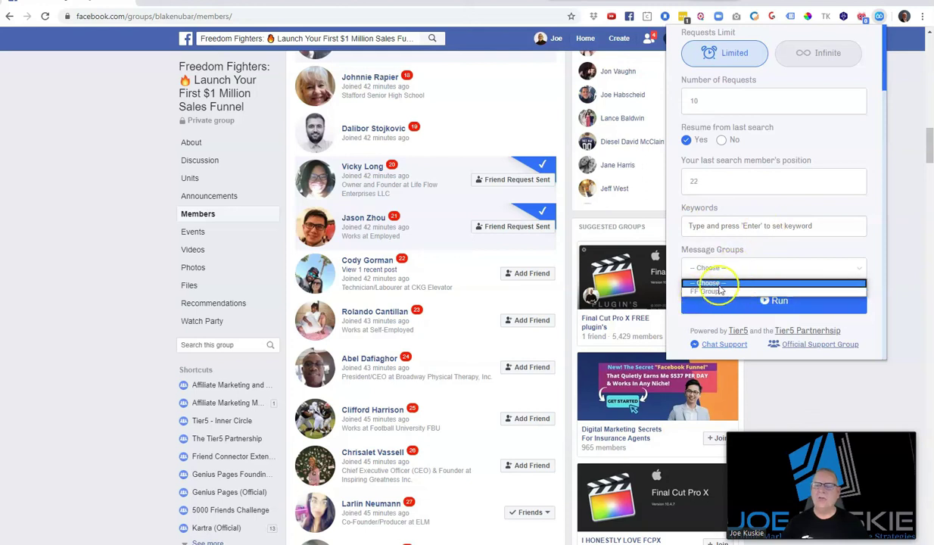
left_click(703, 292)
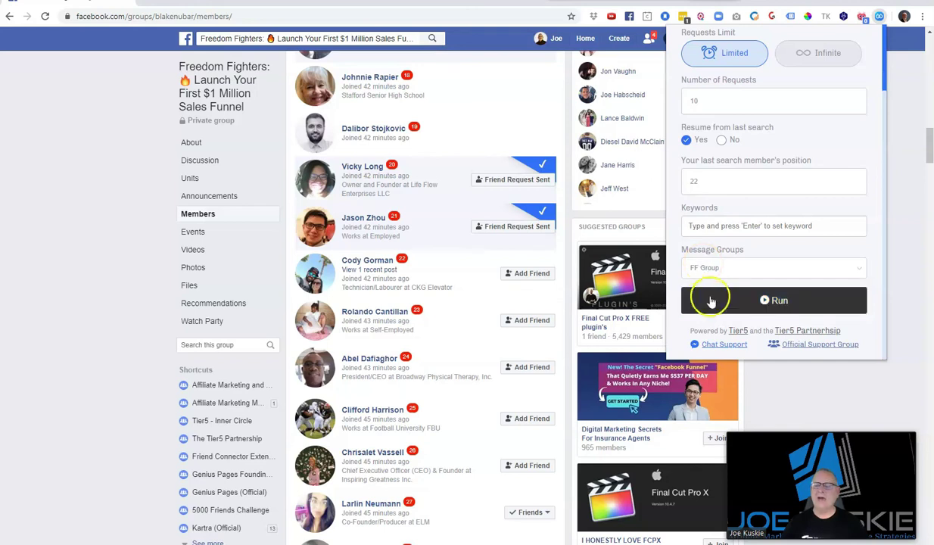
left_click(743, 303)
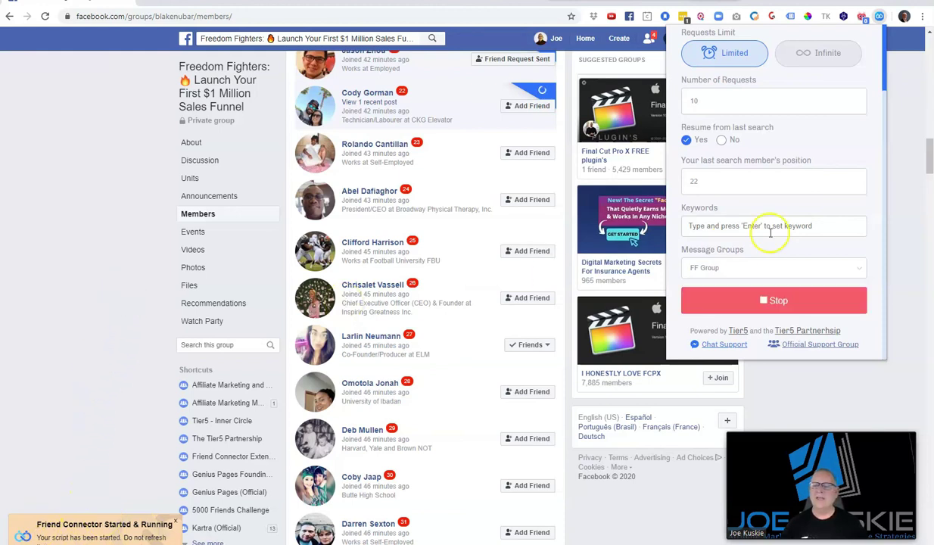
scroll(780, 228, "up", 2)
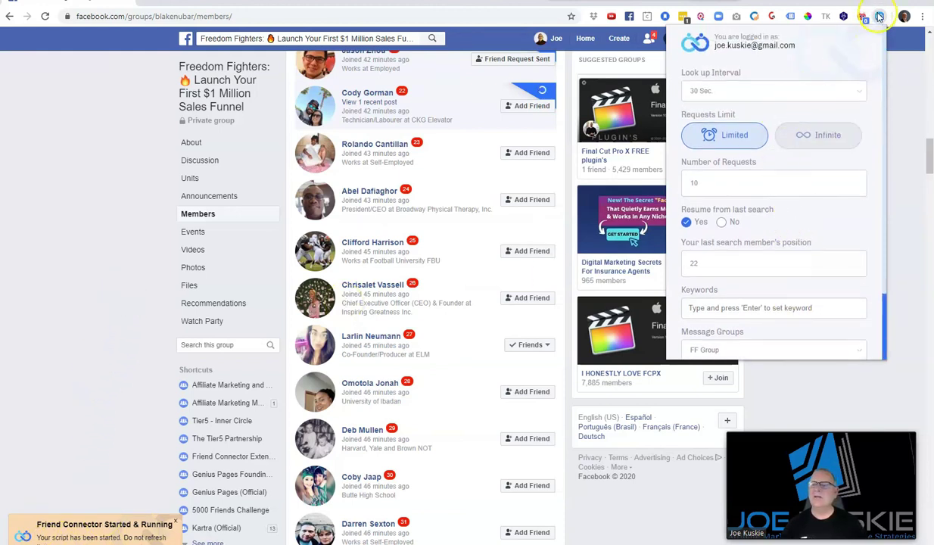
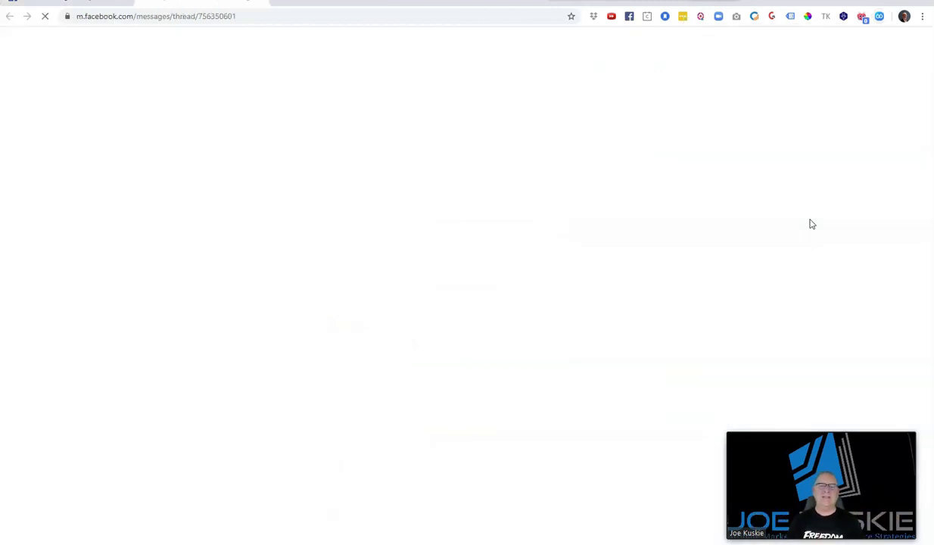
Paste the message for member 22, close the chat, and scroll Members to check sent requests
type("Hey Cody I see we are in Blakes group together and I would like to connect with you")
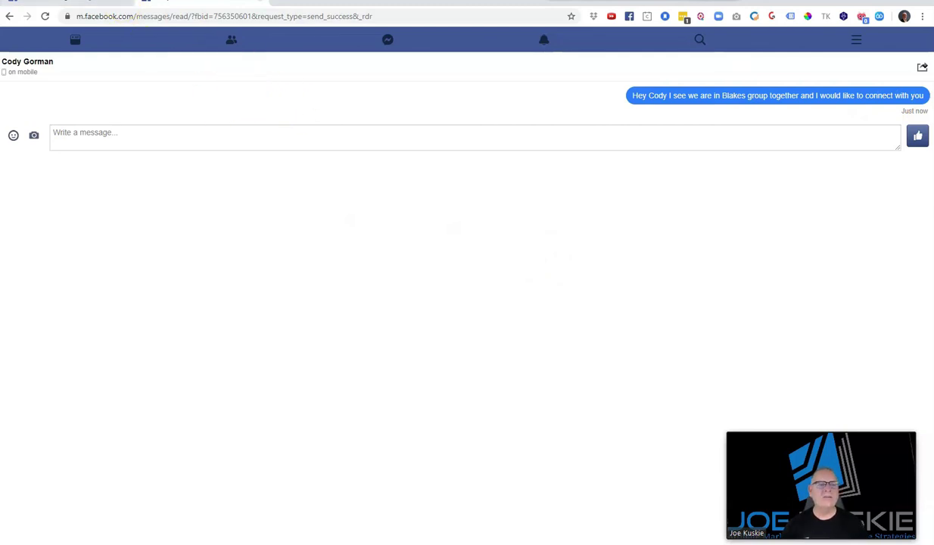
left_click(260, 1)
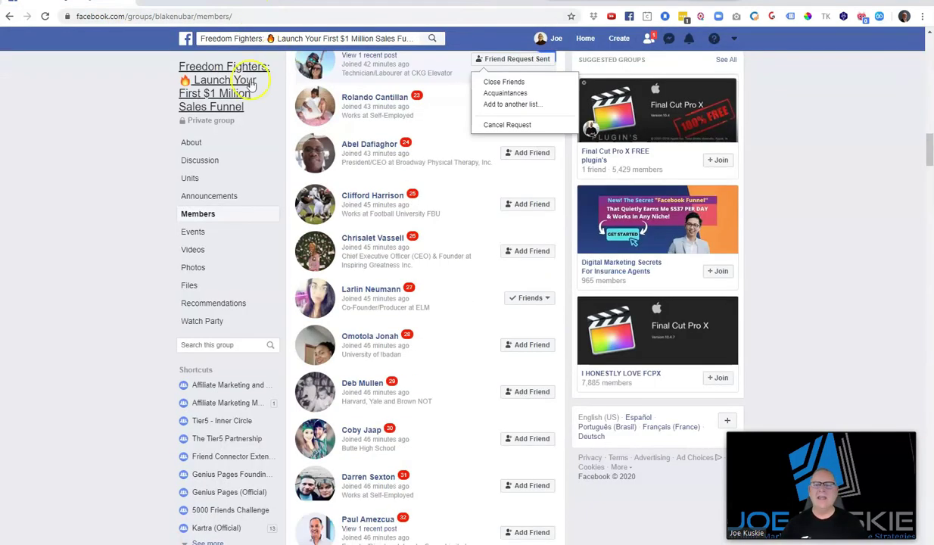
scroll(458, 195, "up", 2)
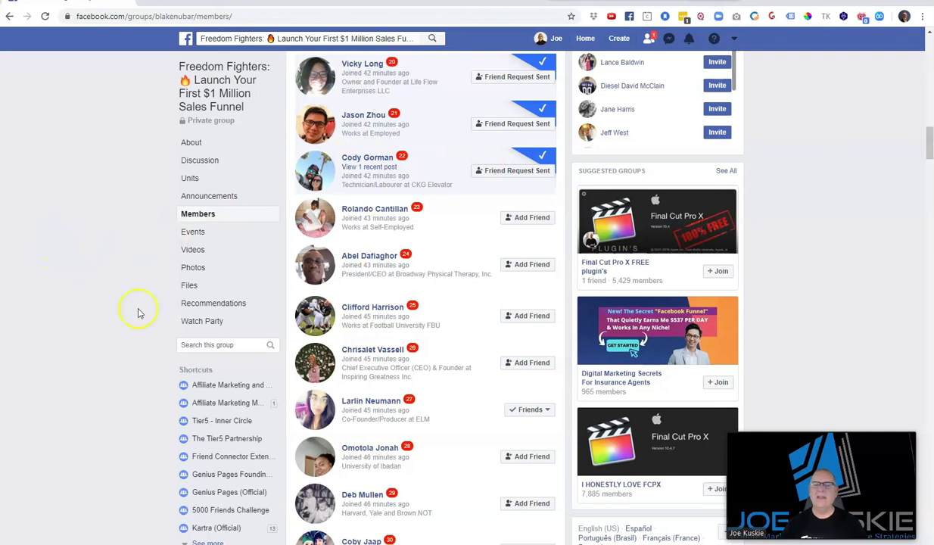
scroll(413, 262, "up", 3)
scroll(434, 261, "up", 5)
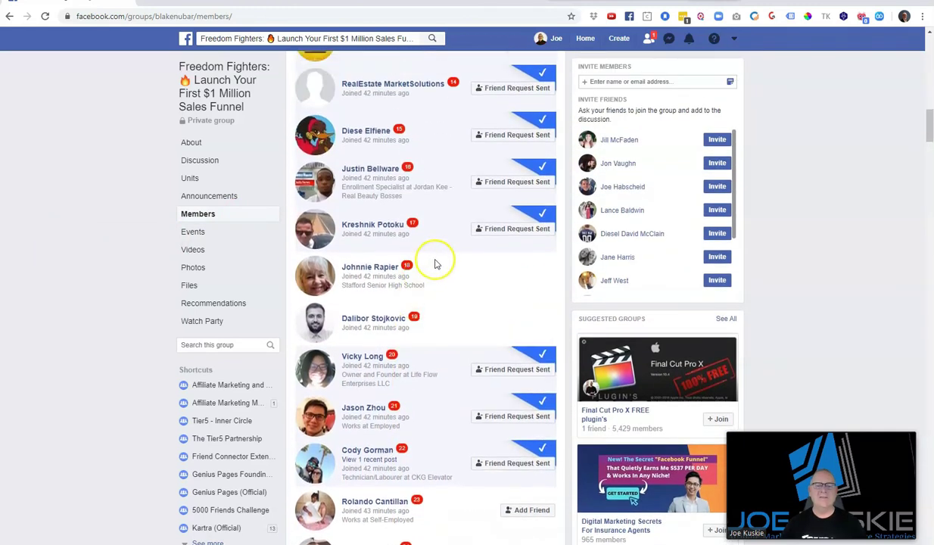
scroll(436, 267, "up", 3)
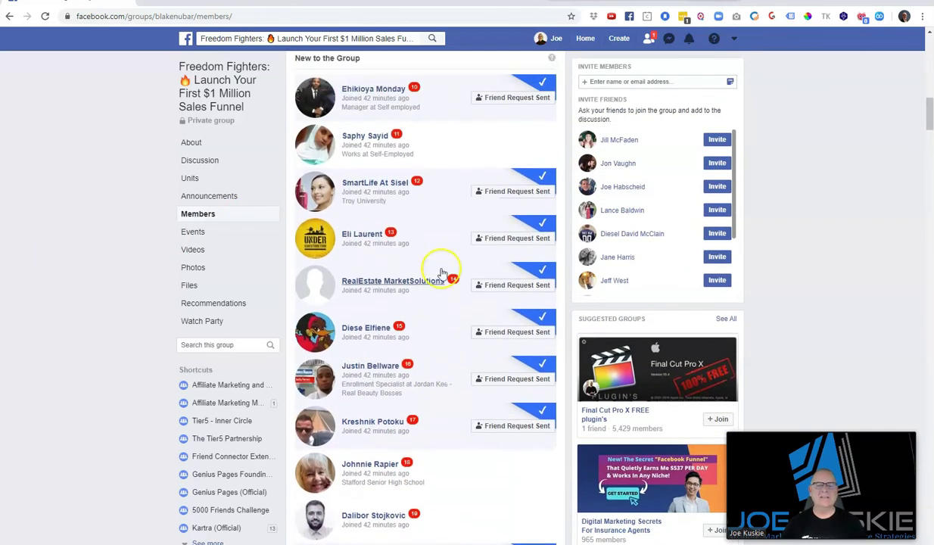
scroll(443, 272, "down", 10)
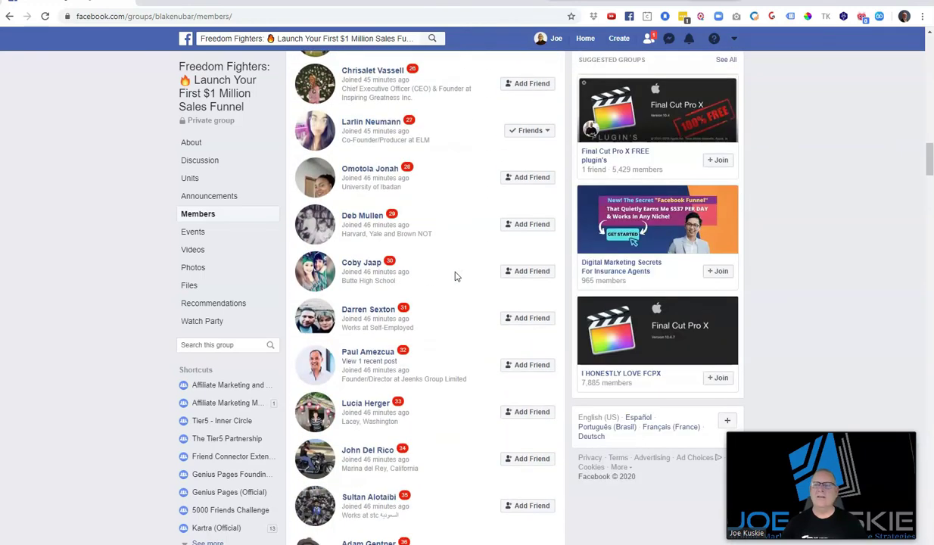
Turn on Resume from last search in Friend Connector and run it again from member 22
left_click(879, 17)
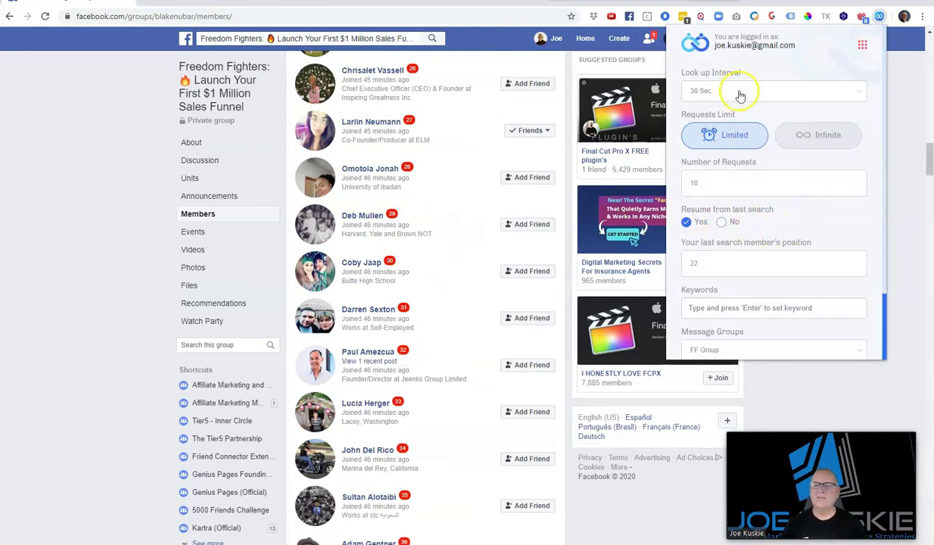
left_click(737, 226)
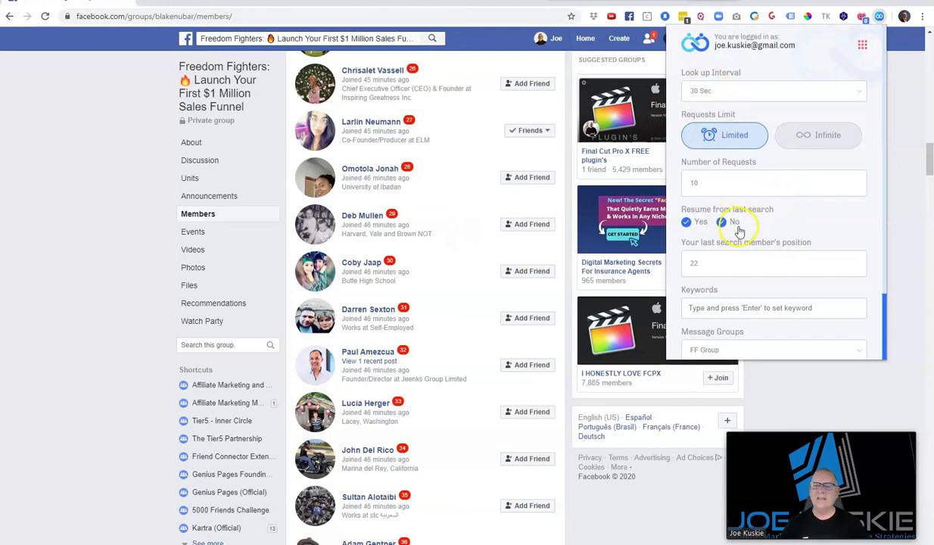
scroll(739, 231, "down", 1)
left_click(722, 301)
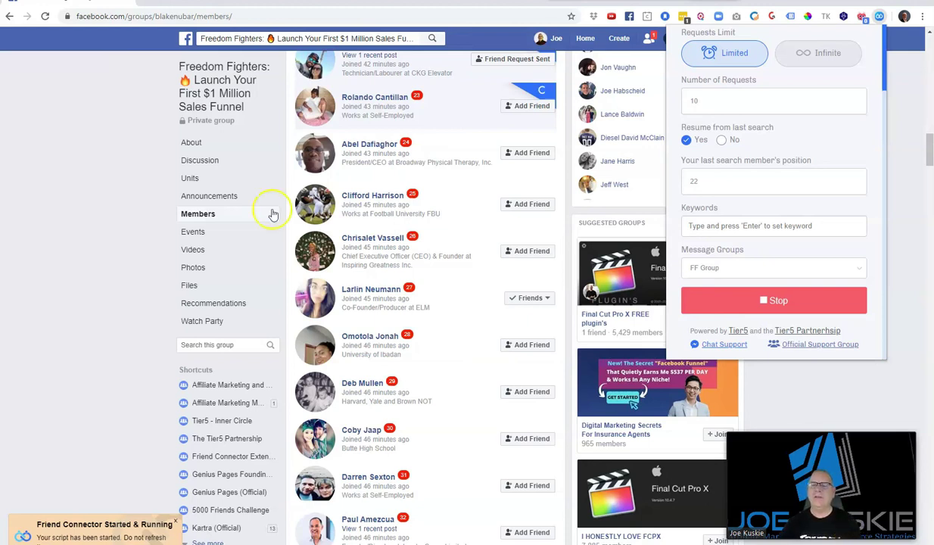
Wait for the friend request and Blake's-group message to member 23, then view its Messenger chat
scroll(780, 203, "up", 2)
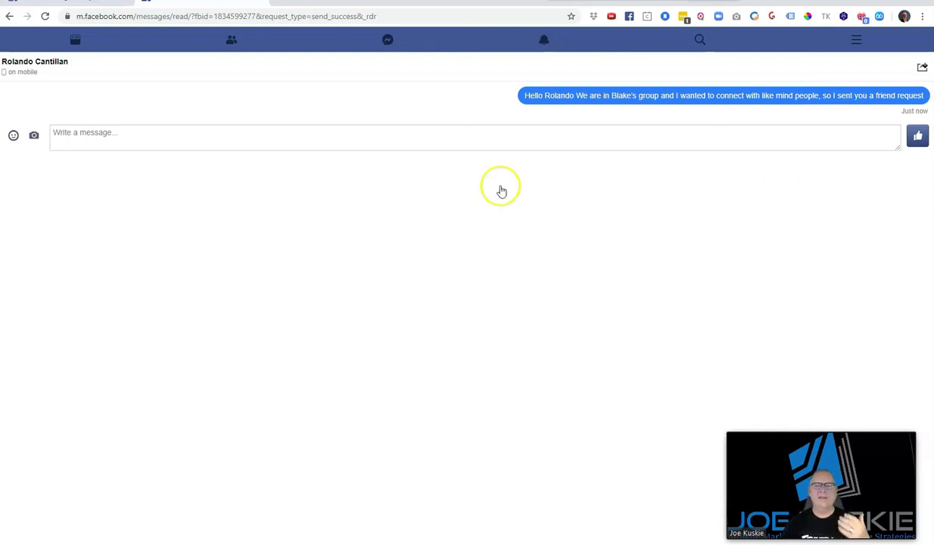
left_click(75, 39)
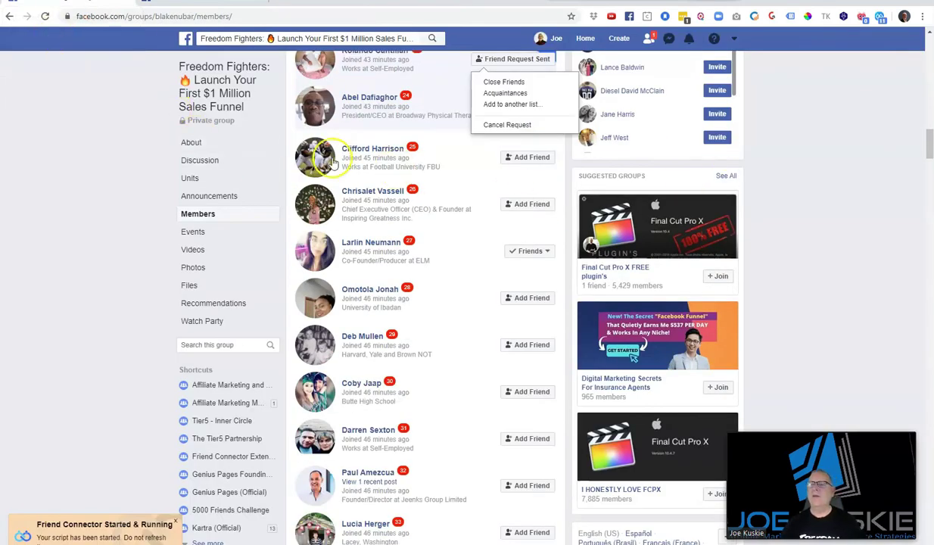
scroll(444, 153, "up", 2)
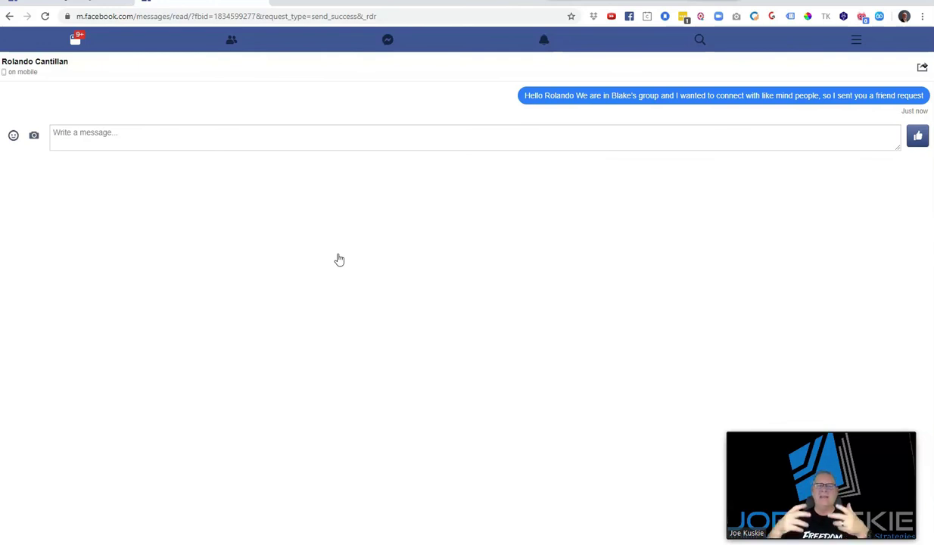
left_click(339, 260)
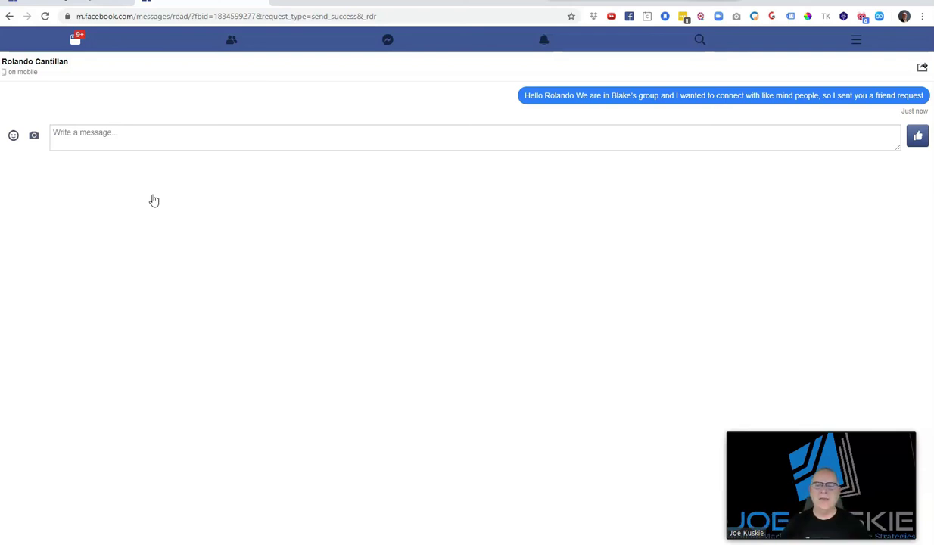
Return to the group Members list after each chat opens for members 24 through 26
left_click(65, 3)
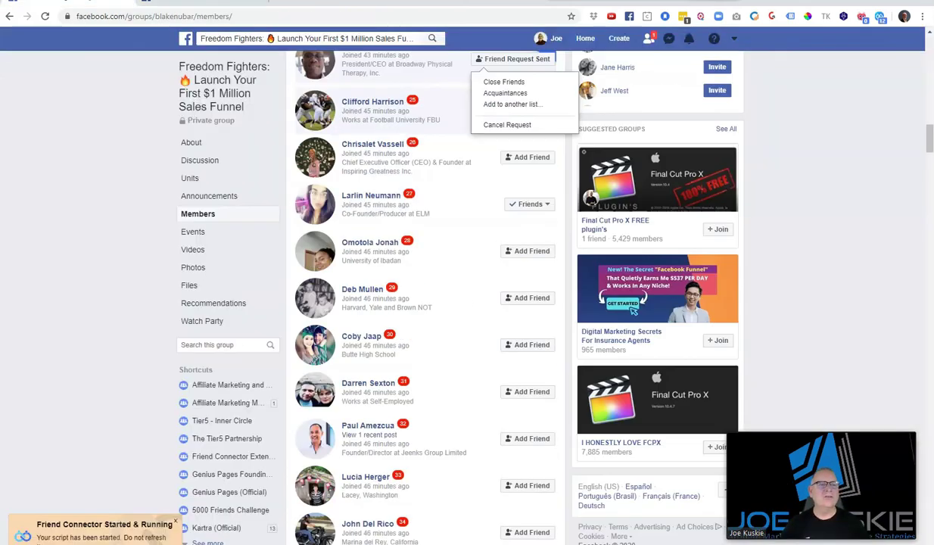
scroll(437, 276, "up", 2)
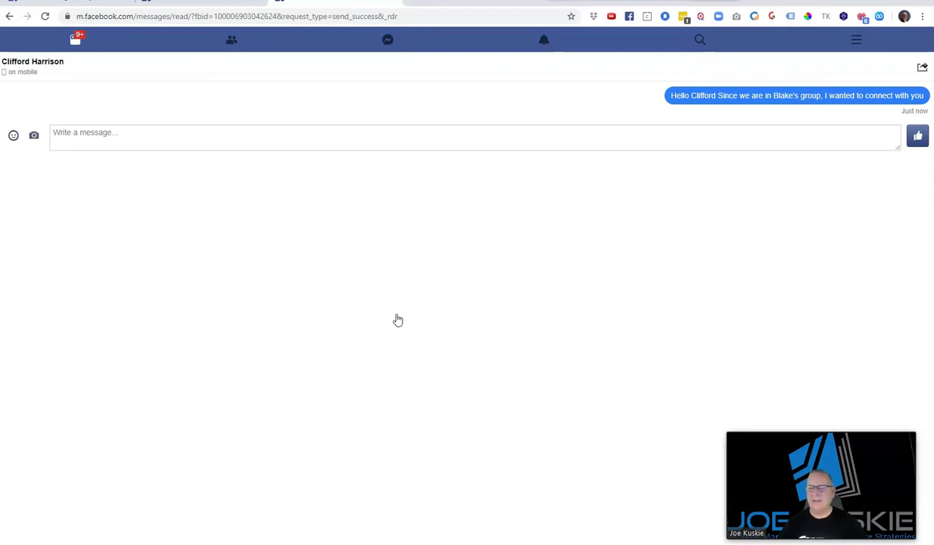
left_click(112, 6)
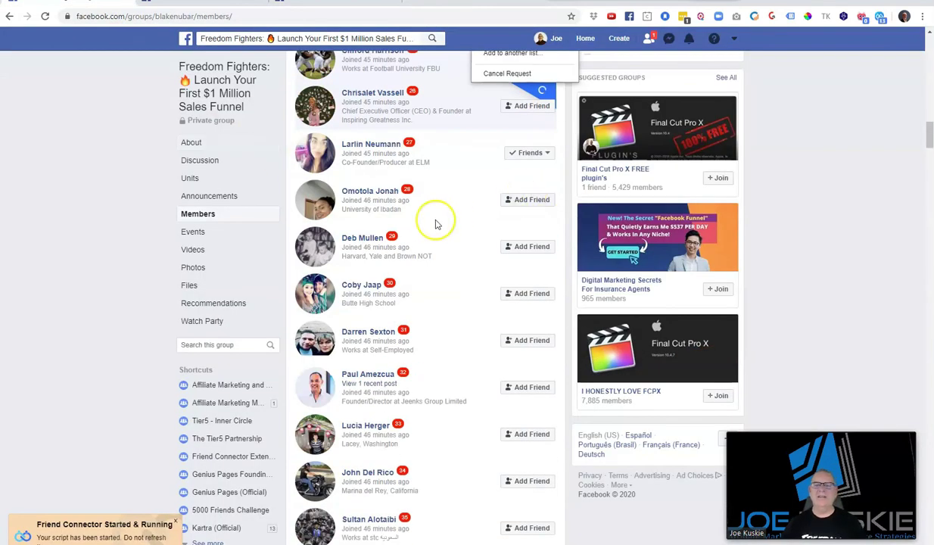
scroll(430, 223, "up", 2)
scroll(430, 223, "up", 5)
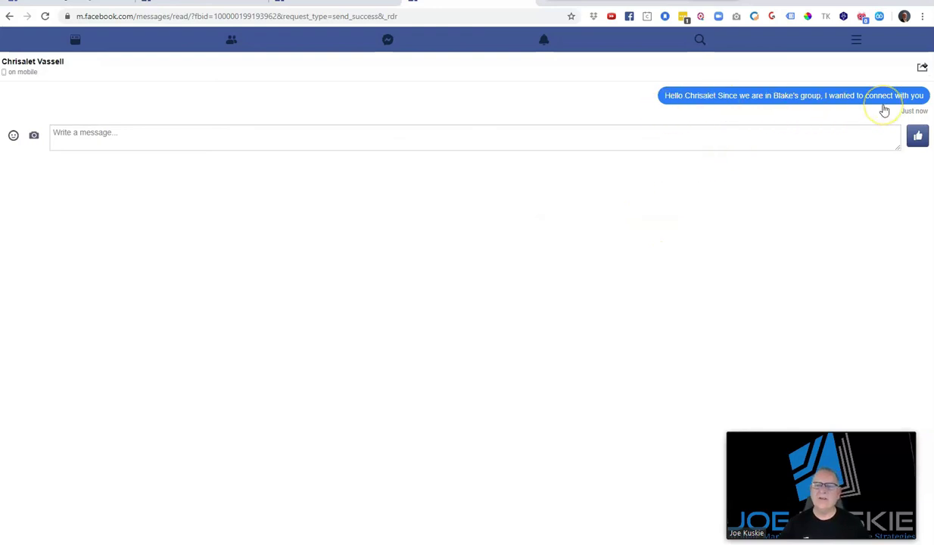
left_click(76, 4)
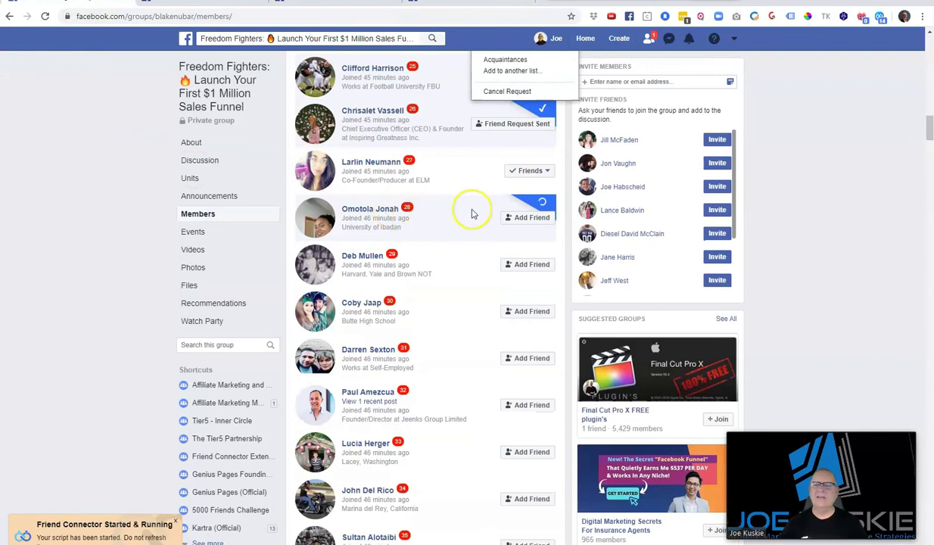
Stop the Friend Connector run and review sent requests in the Members list
left_click(878, 16)
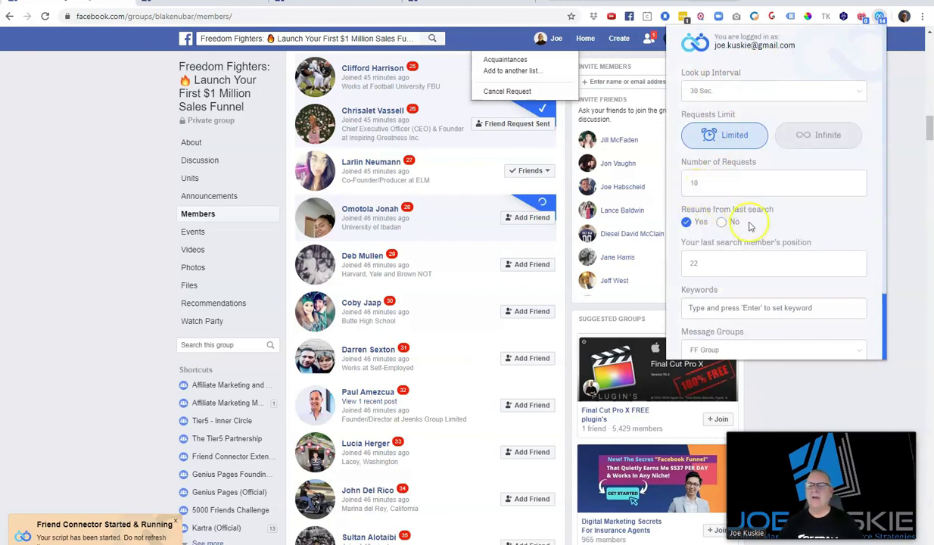
scroll(757, 258, "down", 3)
left_click(738, 300)
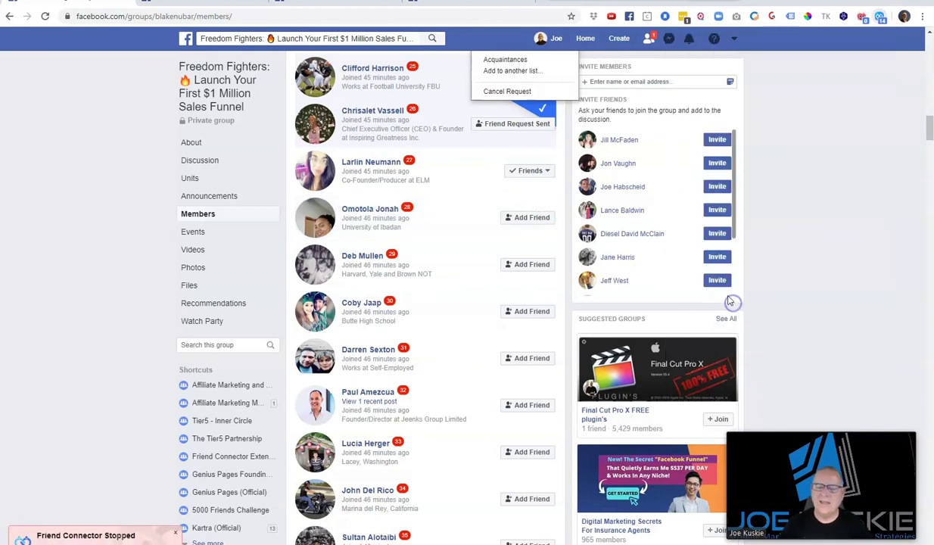
scroll(87, 231, "up", 1)
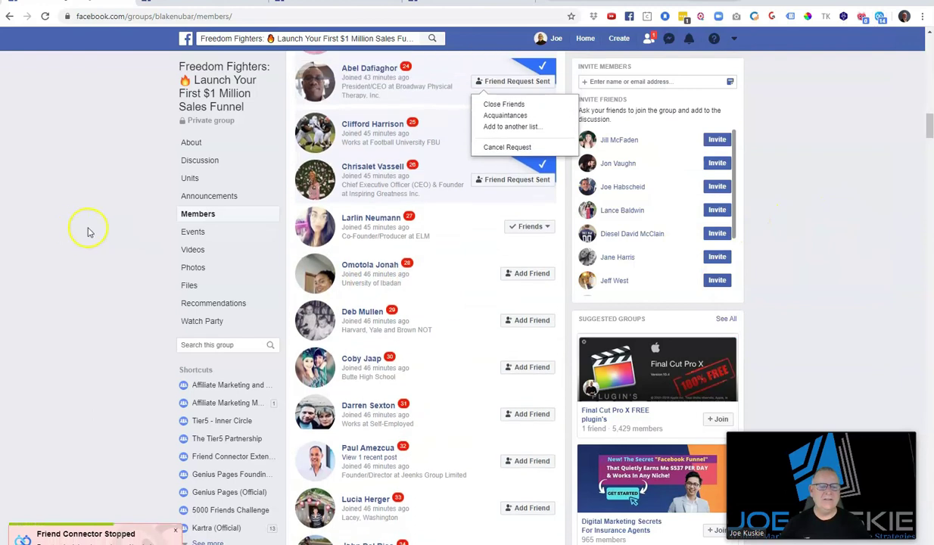
scroll(87, 231, "up", 3)
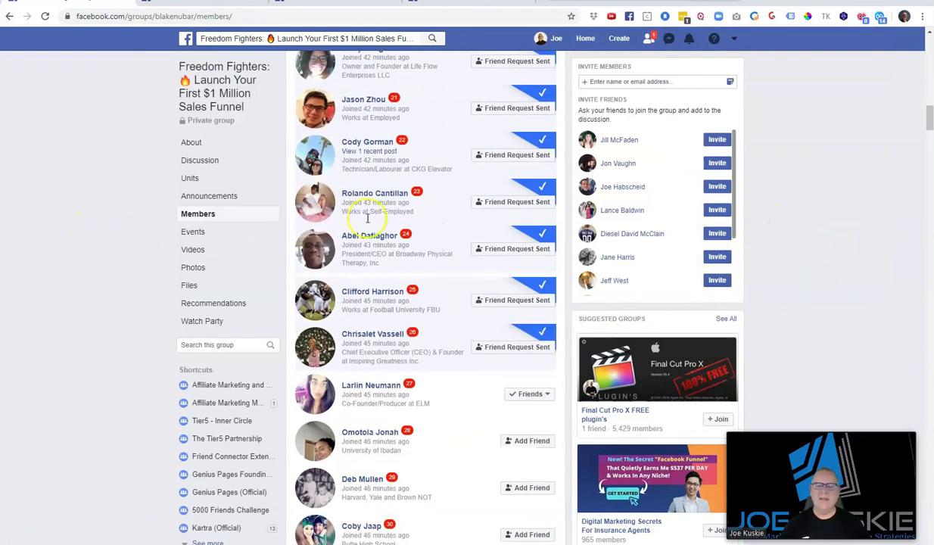
scroll(444, 260, "up", 4)
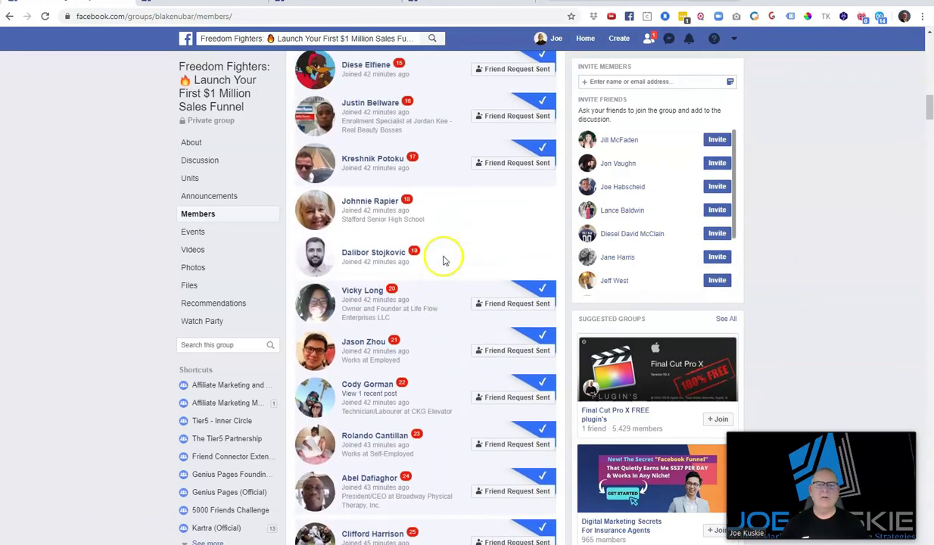
scroll(445, 261, "up", 1)
Review the chats sent to members 23, 25 and 26, then return to the Members list
key("ctrl+Tab")
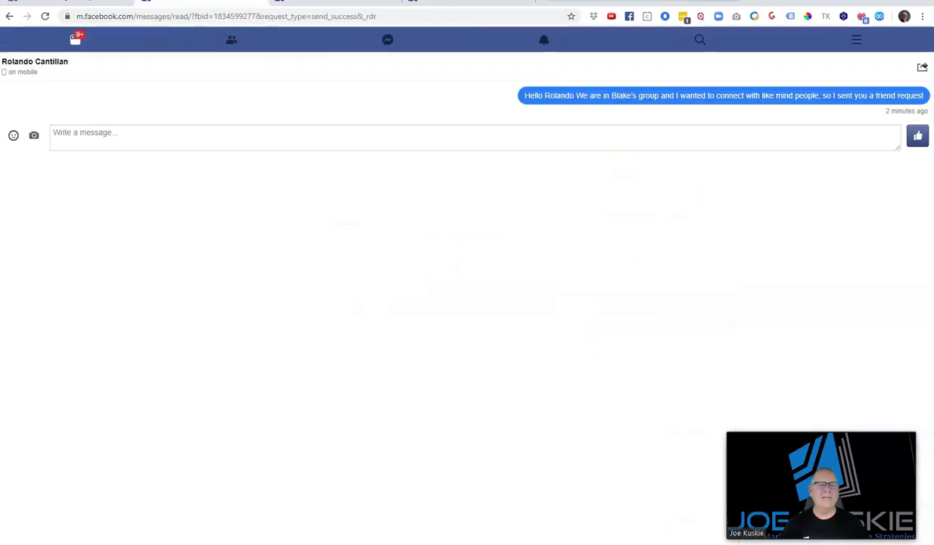
key("ctrl+Tab")
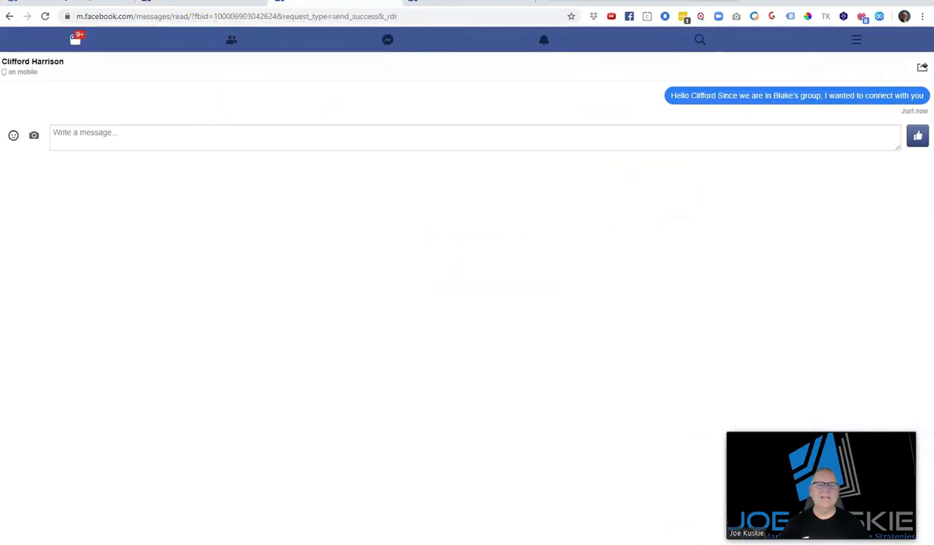
left_click(462, 3)
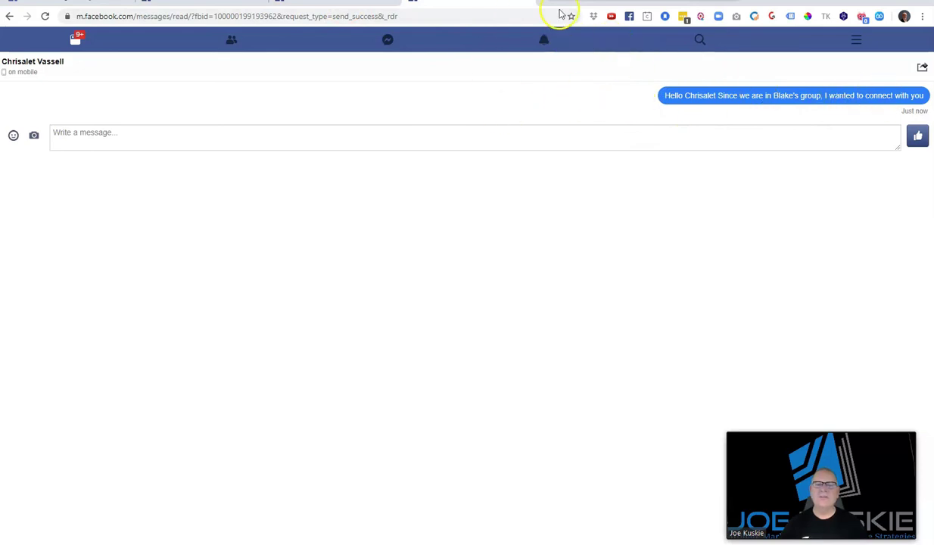
key("ctrl+shift+Tab")
key("ctrl+shift+Tab")
key("ctrl+shift+Tab")
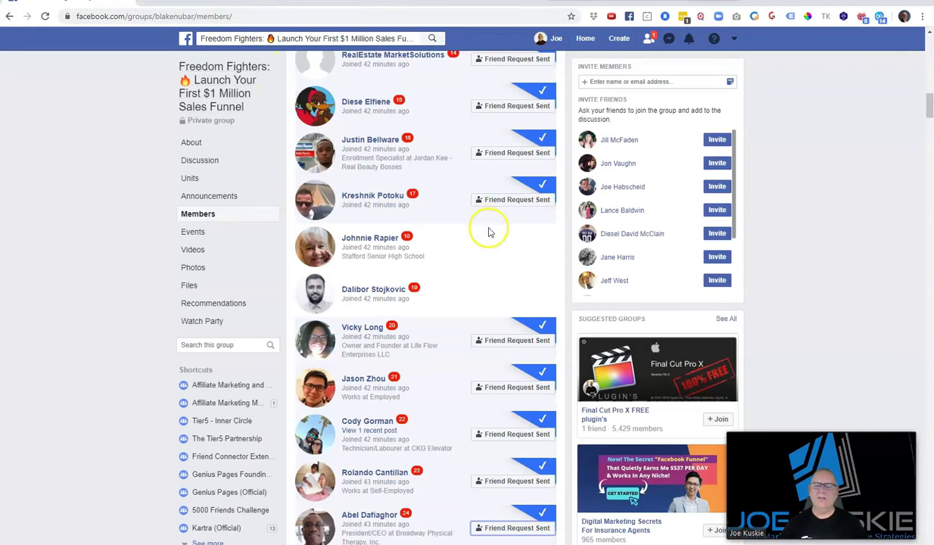
scroll(450, 240, "up", 7)
scroll(451, 241, "up", 10)
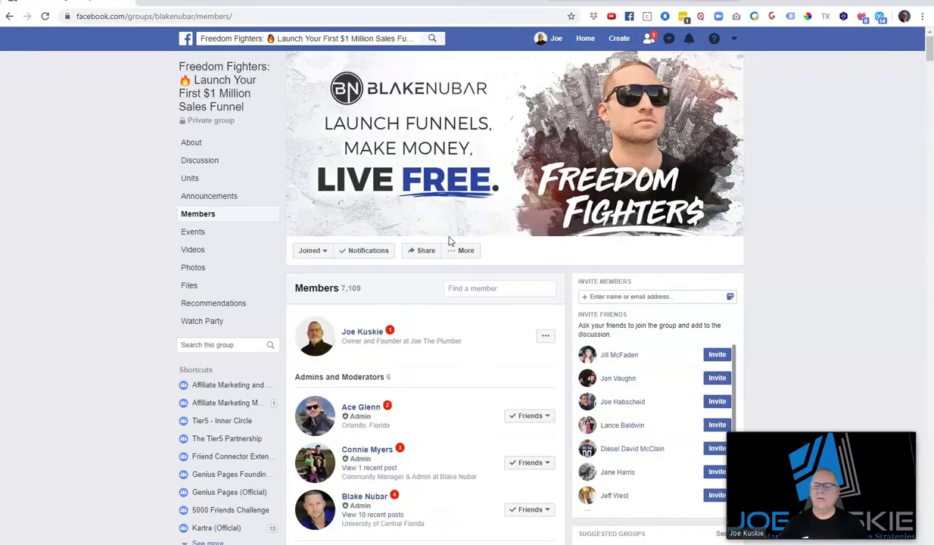